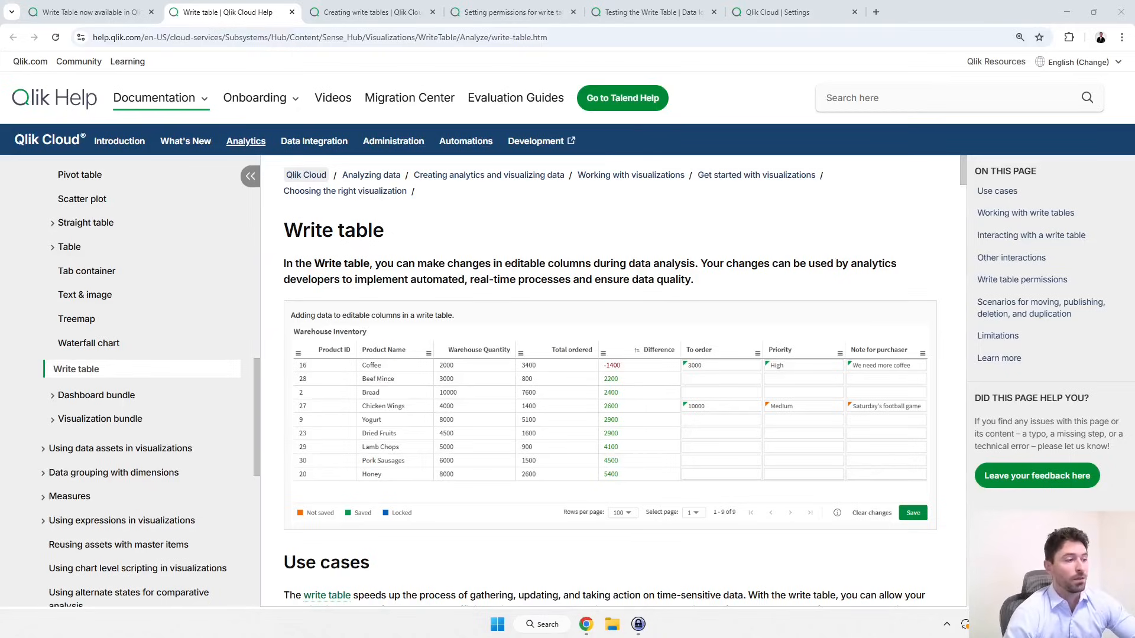
# Step: Switch to the Testing the Write Table app's data load editor and load the inline List of Countries table
pyautogui.click(627, 13)
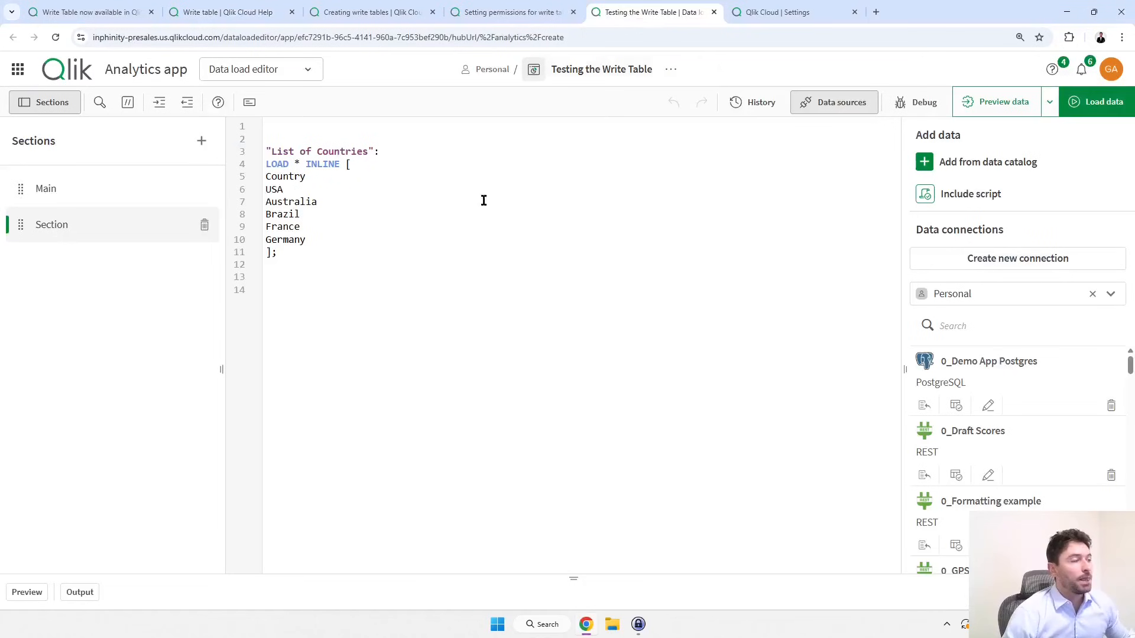
pyautogui.moveTo(266, 176); pyautogui.dragTo(325, 251)
pyautogui.click(326, 252)
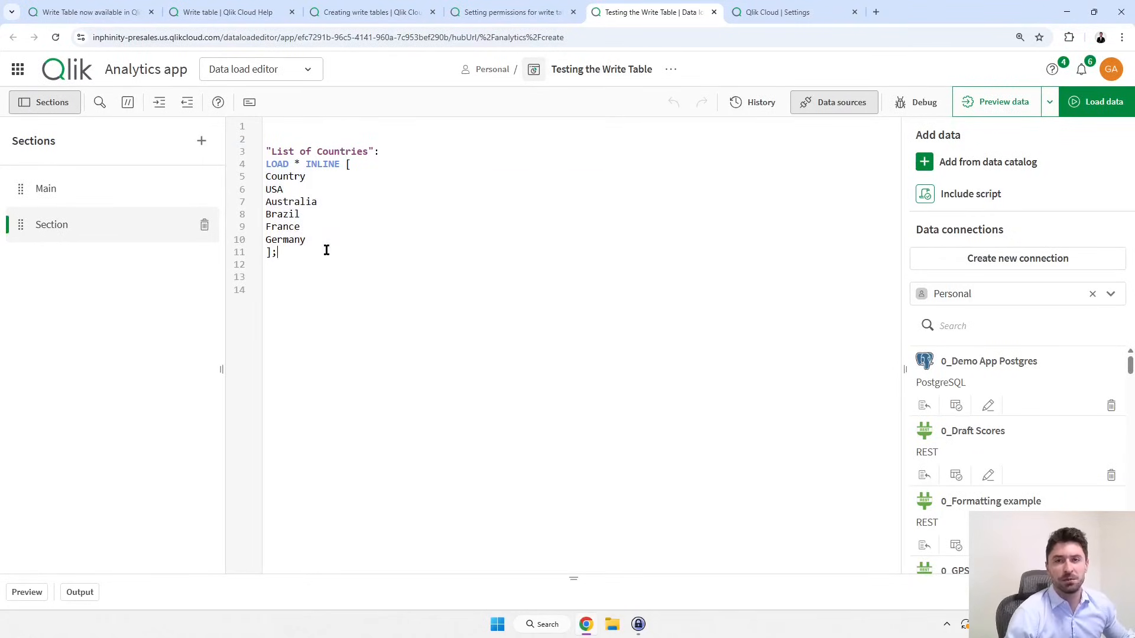
pyautogui.click(1096, 102)
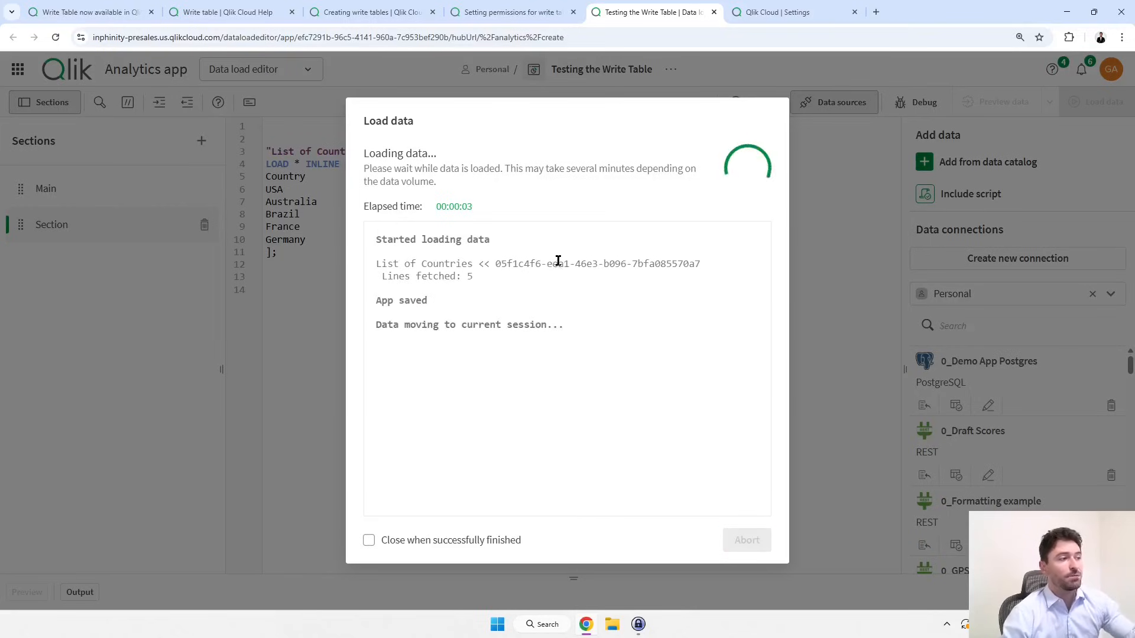
pyautogui.click(723, 540)
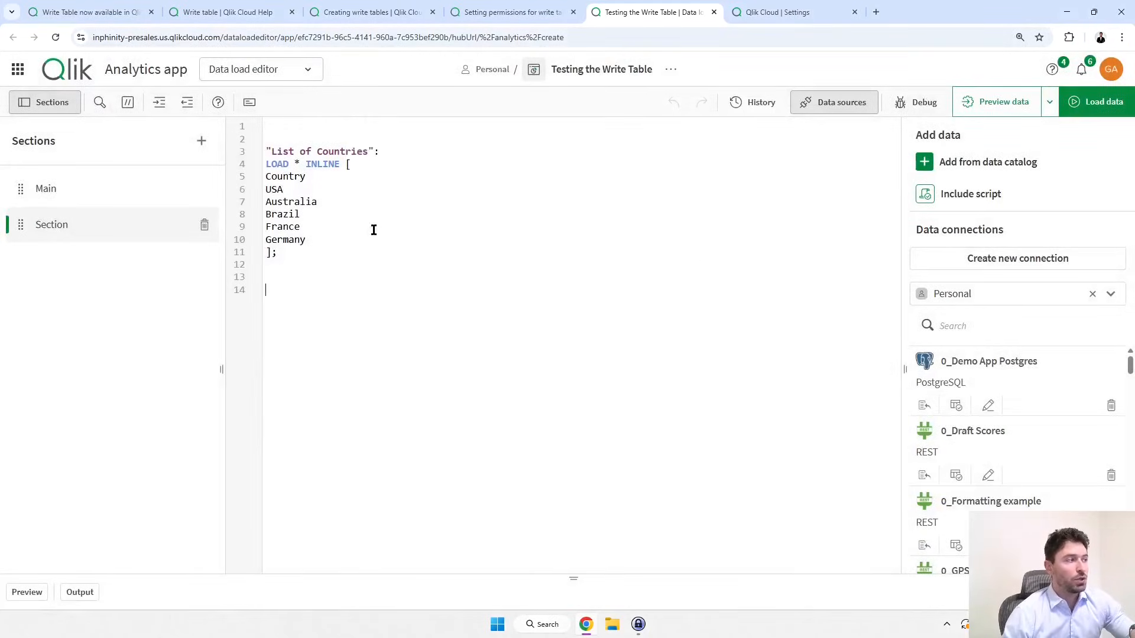
# Step: Place a write table on the app's new sheet, enlarge it to 17 x 10 grid cells, and add Country as its dimension
pyautogui.click(284, 72)
pyautogui.click(278, 173)
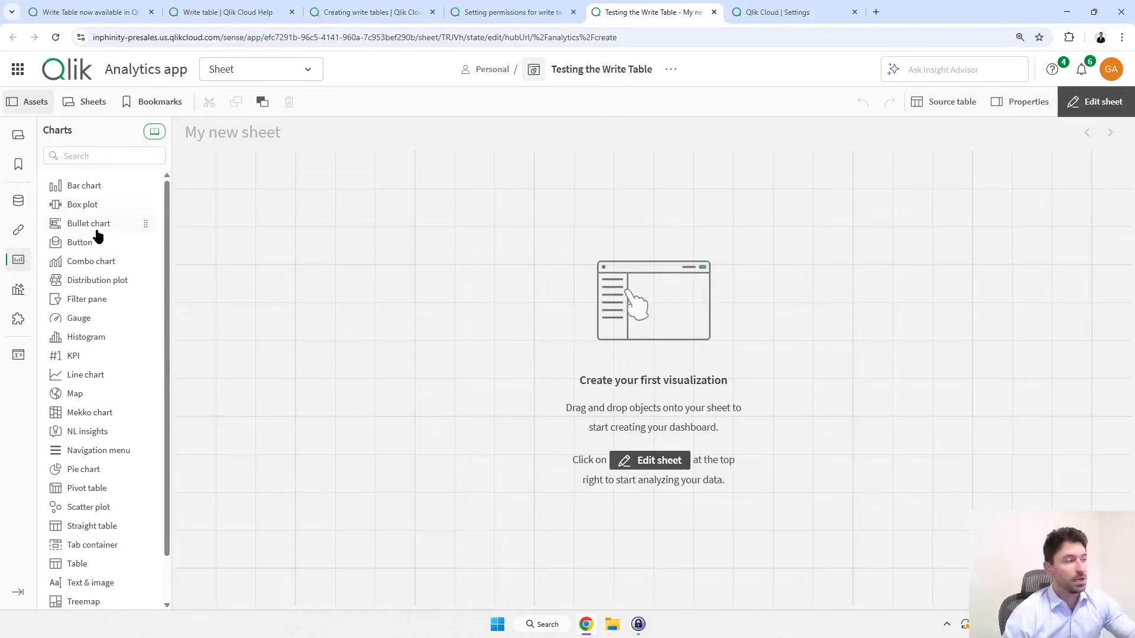
pyautogui.scroll(-2, 141, 430)
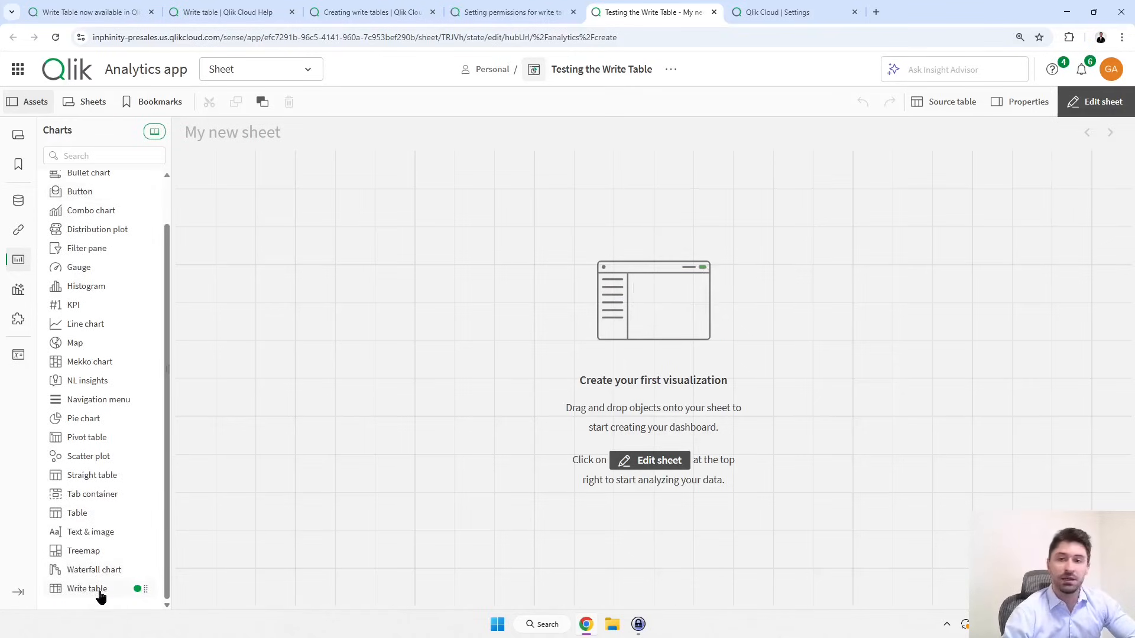
pyautogui.moveTo(101, 597); pyautogui.dragTo(359, 319)
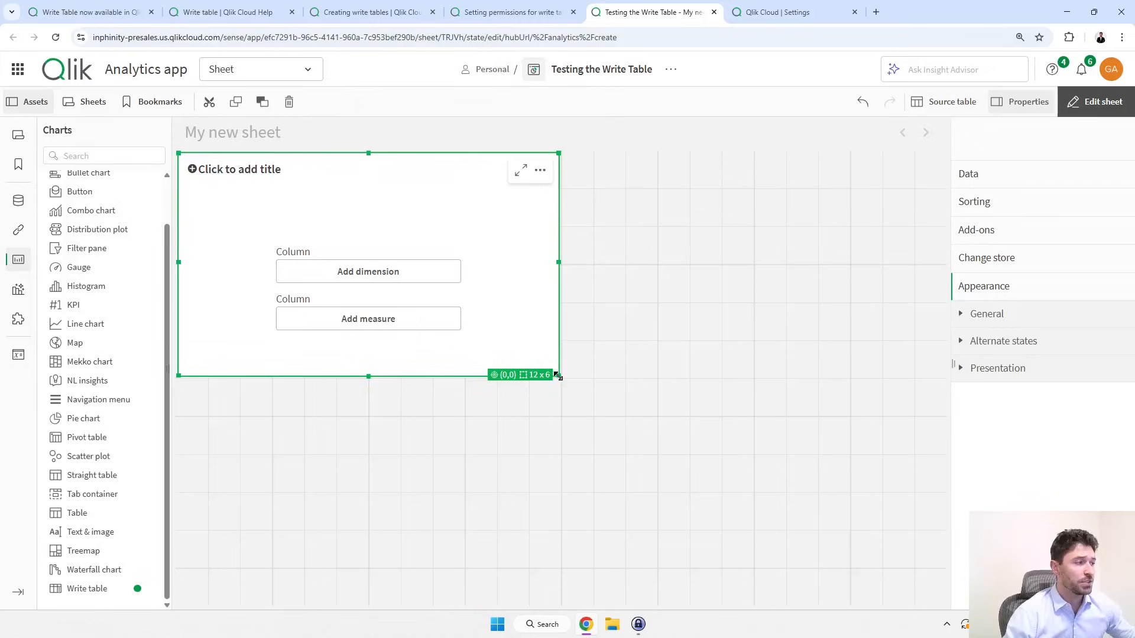
pyautogui.moveTo(558, 376); pyautogui.dragTo(718, 527)
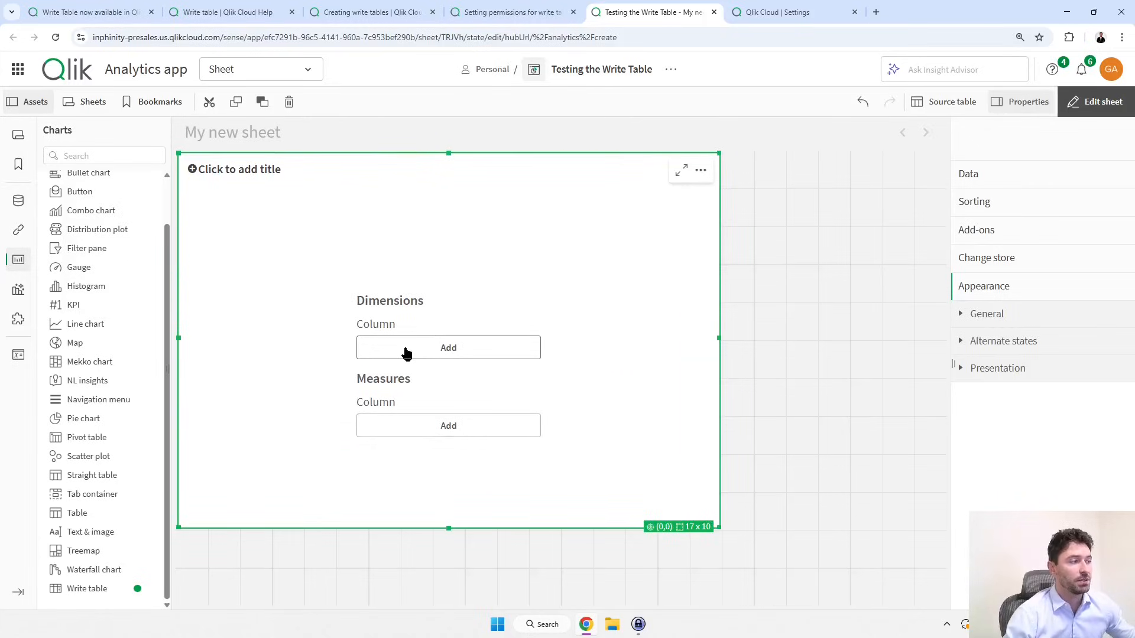
pyautogui.click(470, 349)
pyautogui.click(592, 319)
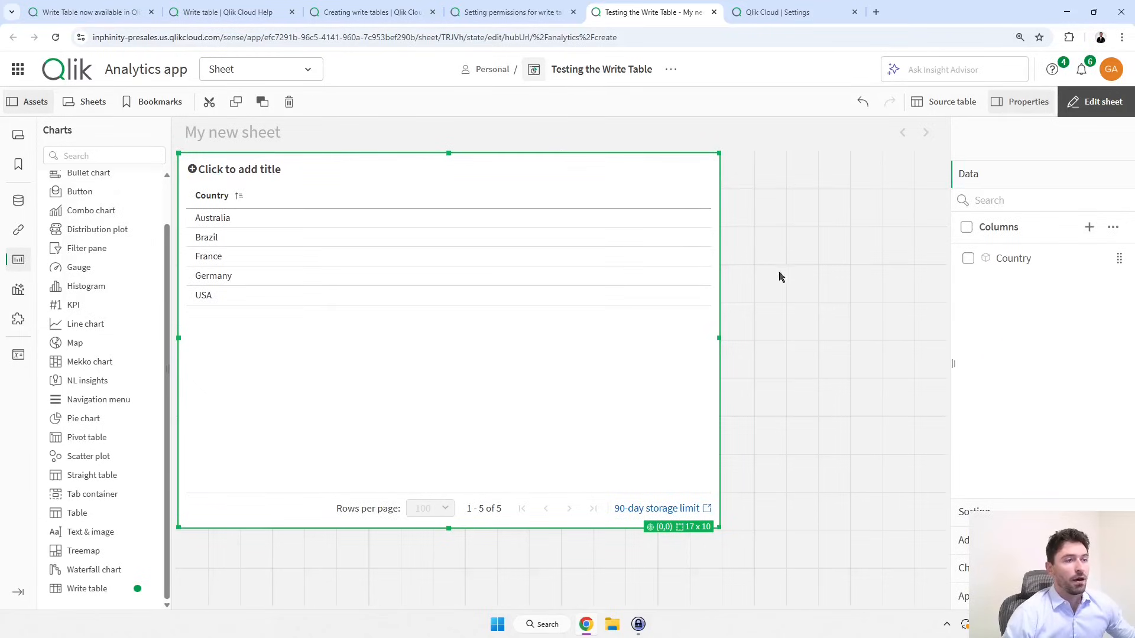
# Step: Add an editable column to the write table and define Country as the primary key
pyautogui.click(1090, 228)
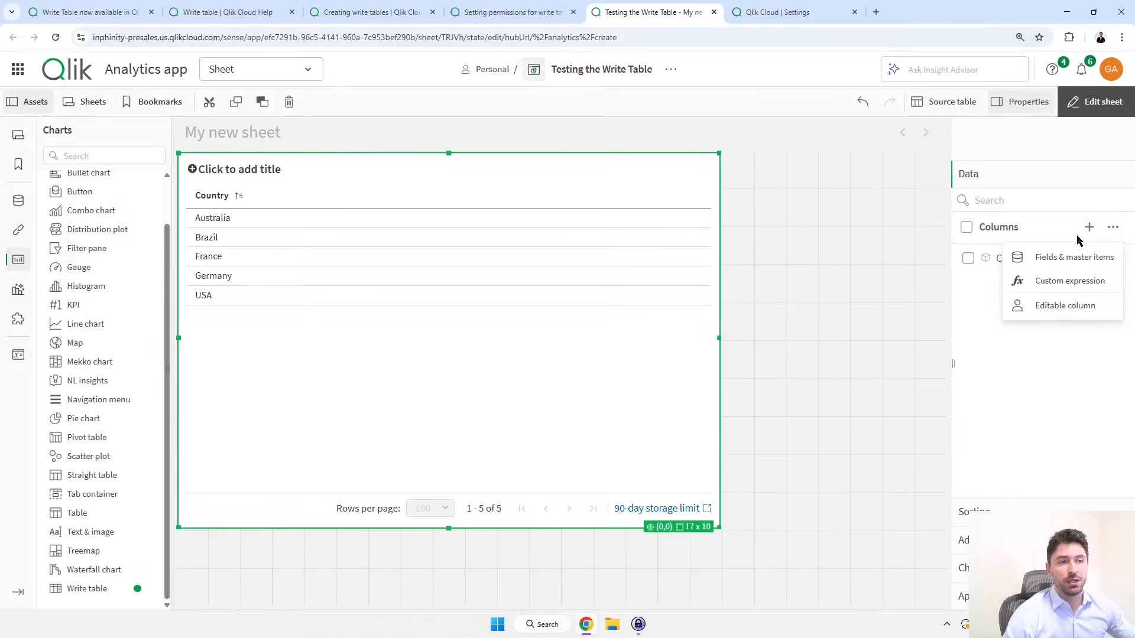
pyautogui.click(1052, 312)
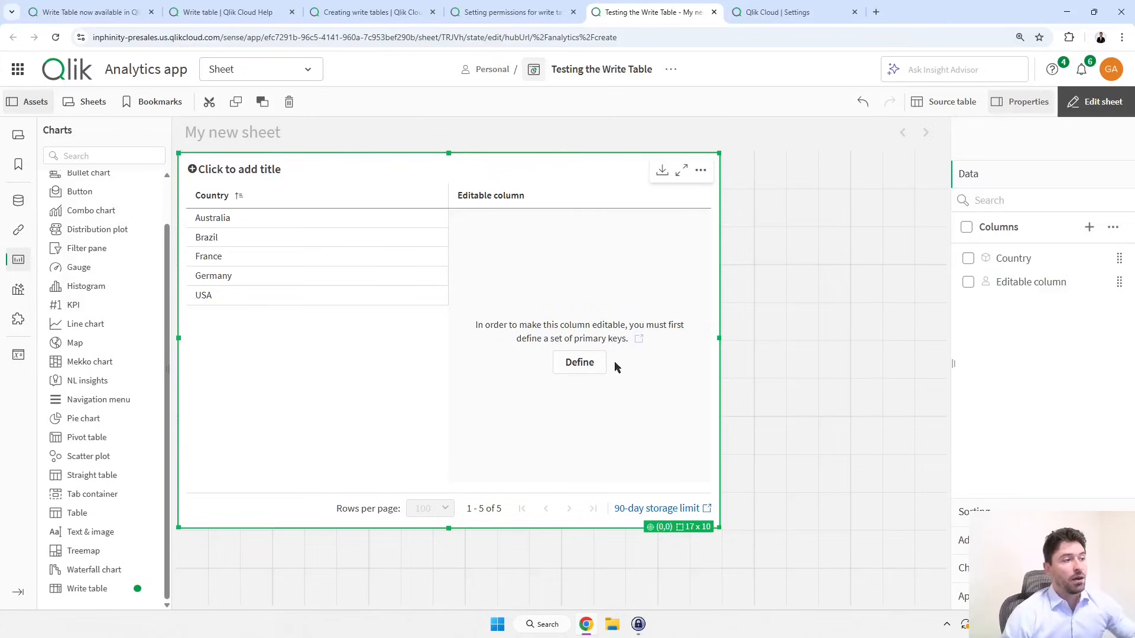
pyautogui.click(571, 368)
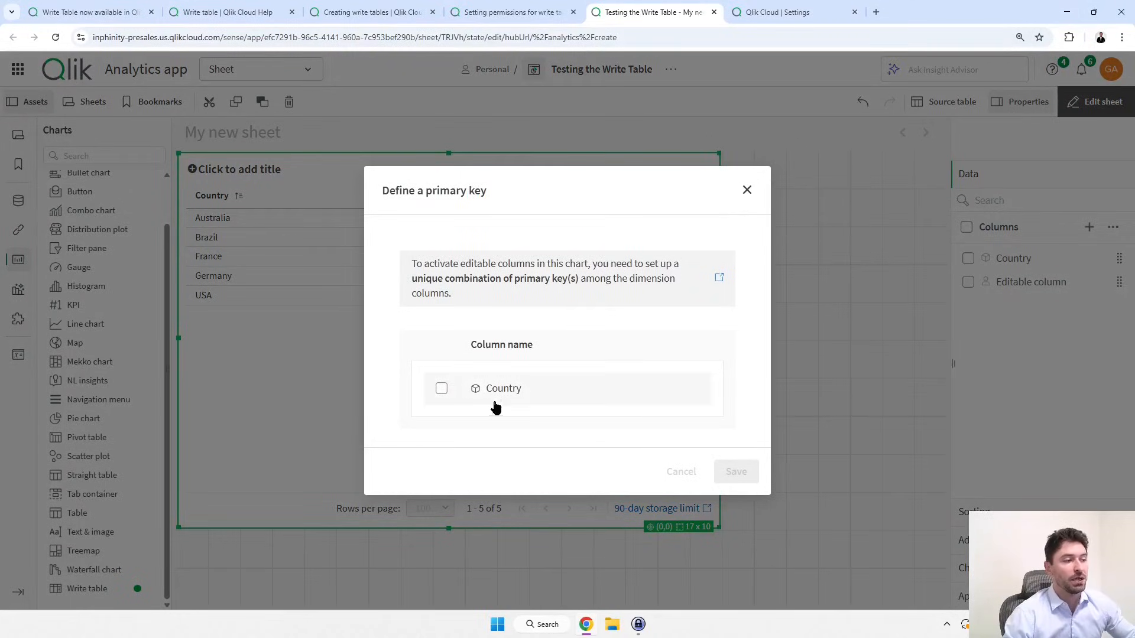
pyautogui.click(441, 389)
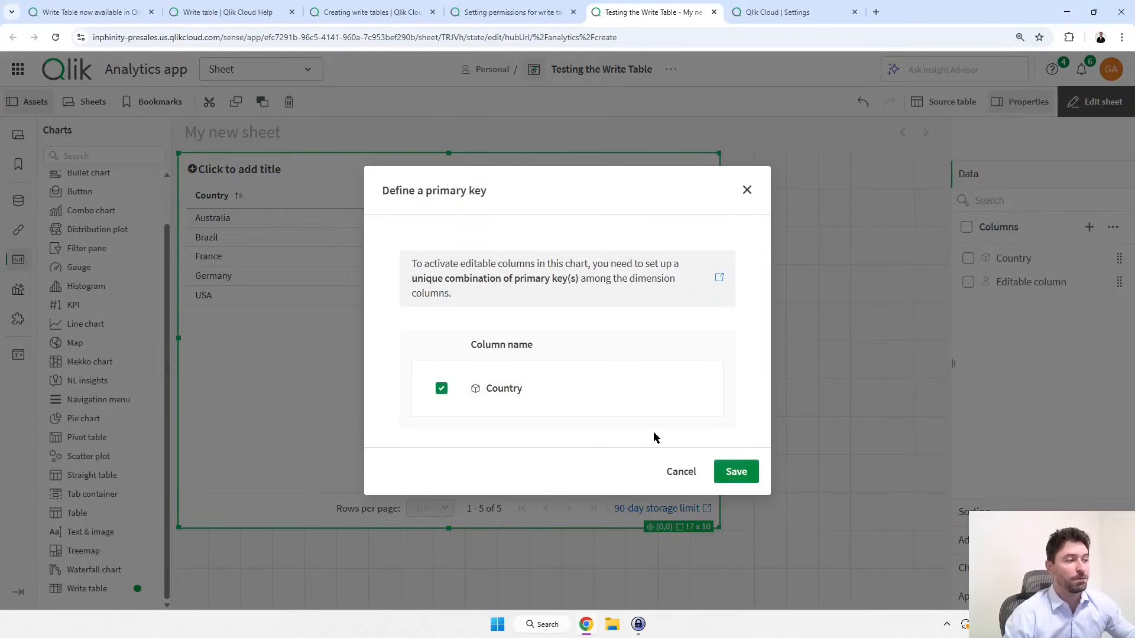
pyautogui.click(735, 473)
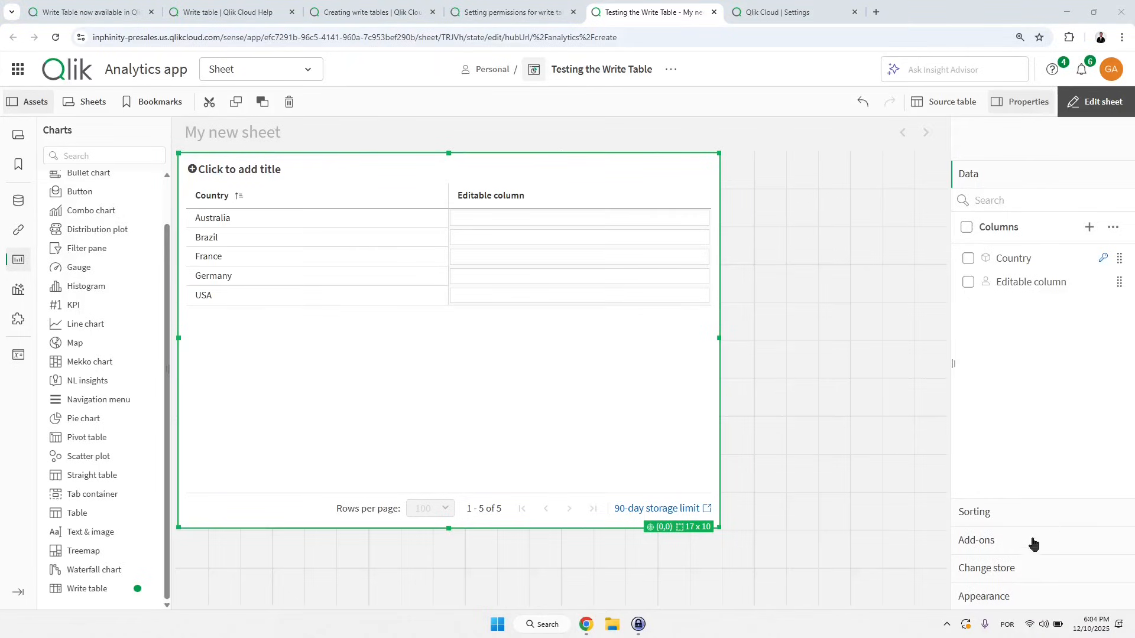
# Step: Show the write table's change store settings and widen the table to 21 x 10 grid cells
pyautogui.click(1001, 568)
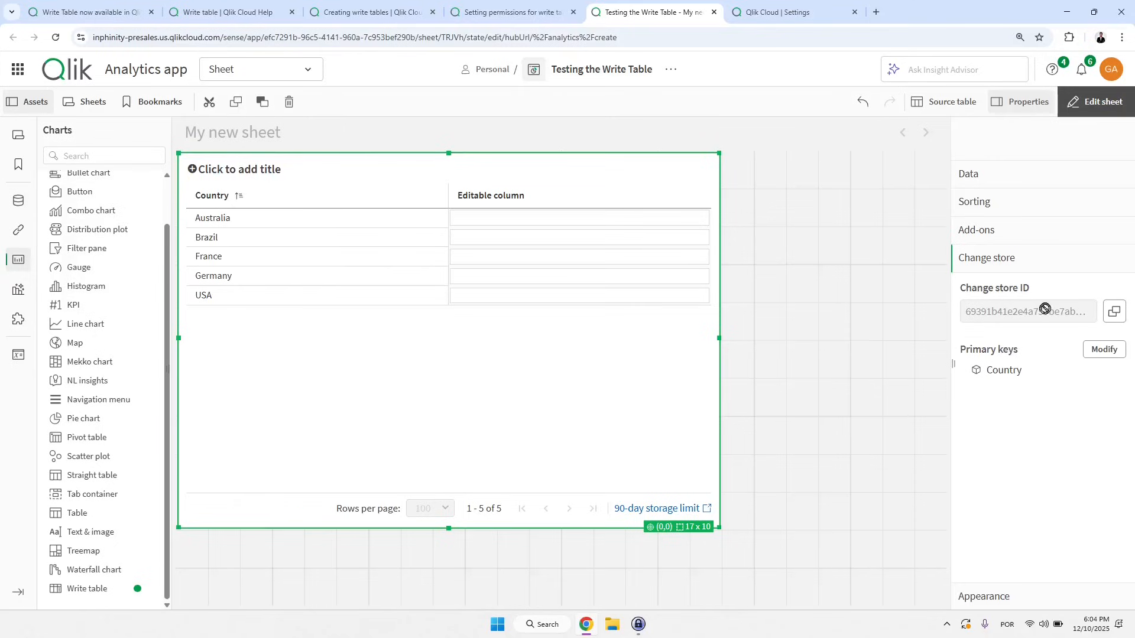
pyautogui.moveTo(719, 335); pyautogui.dragTo(854, 308)
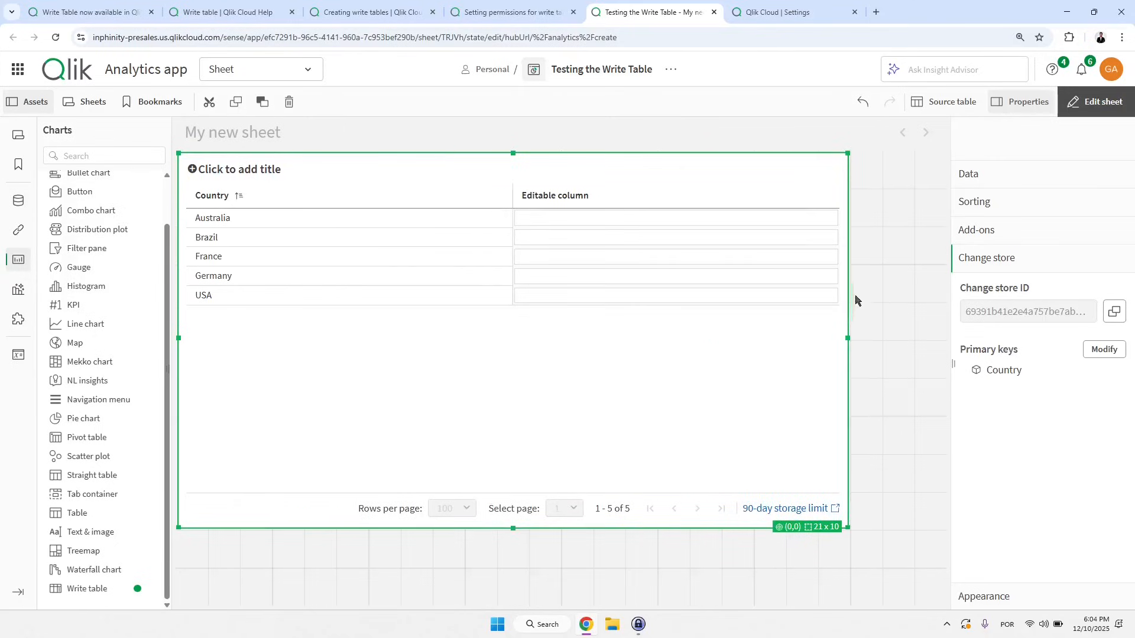
# Step: Open the editable column's properties and examine its title and content type settings
pyautogui.click(995, 178)
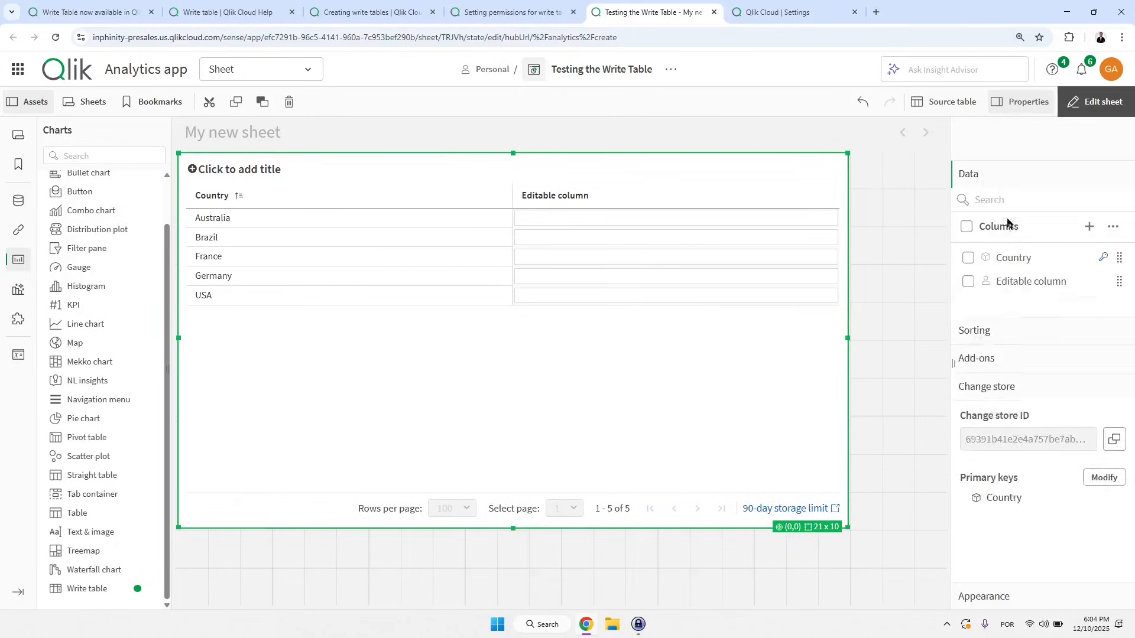
pyautogui.click(1039, 289)
pyautogui.click(814, 175)
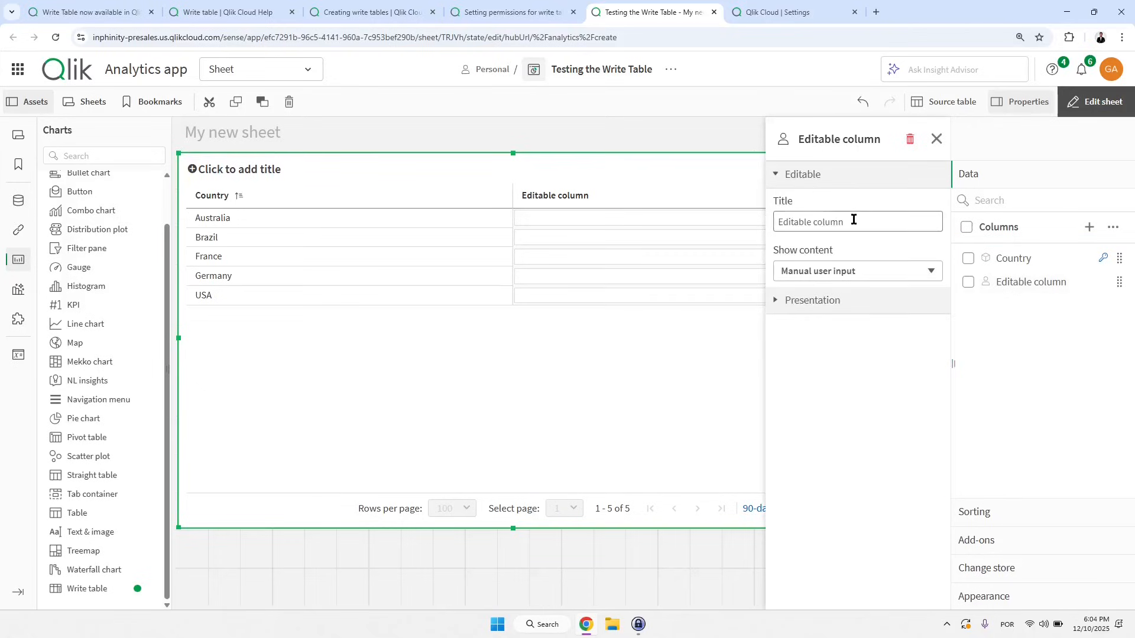
pyautogui.click(880, 224)
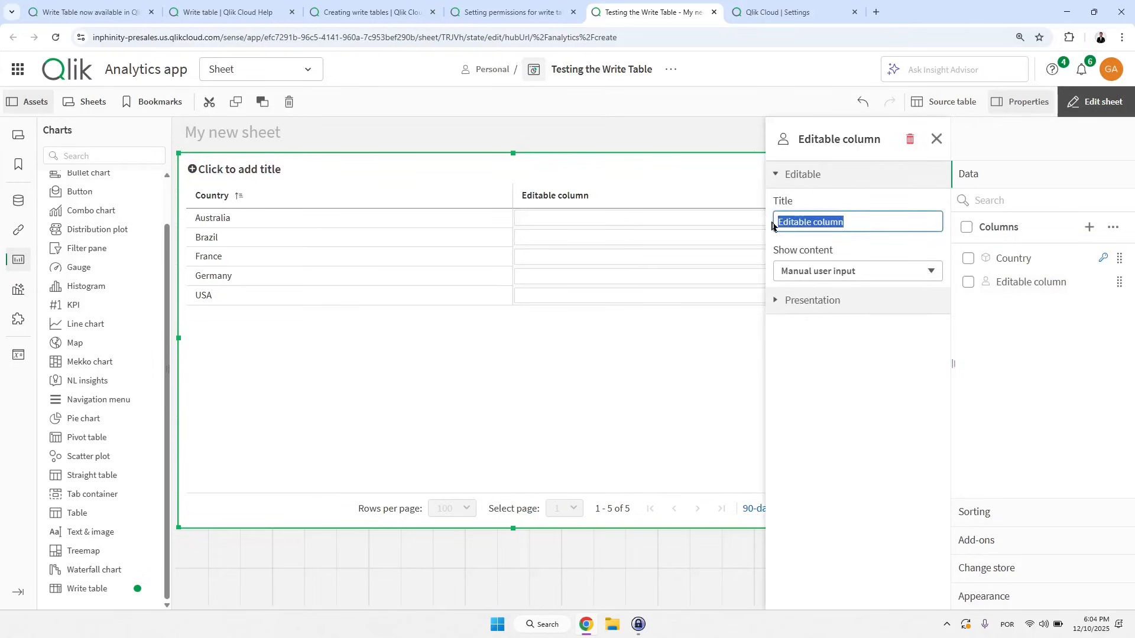
pyautogui.click(807, 205)
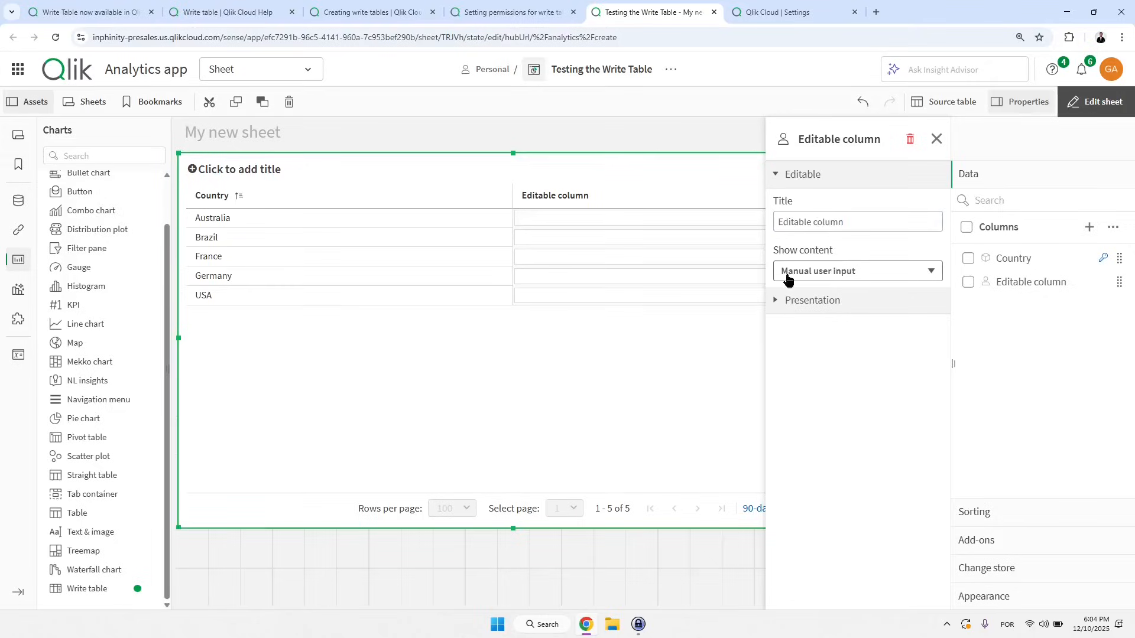
# Step: Leave edit mode and enter the test text "ldfglkdsnkjbngçfobhn" in Australia's editable cell
pyautogui.click(1096, 102)
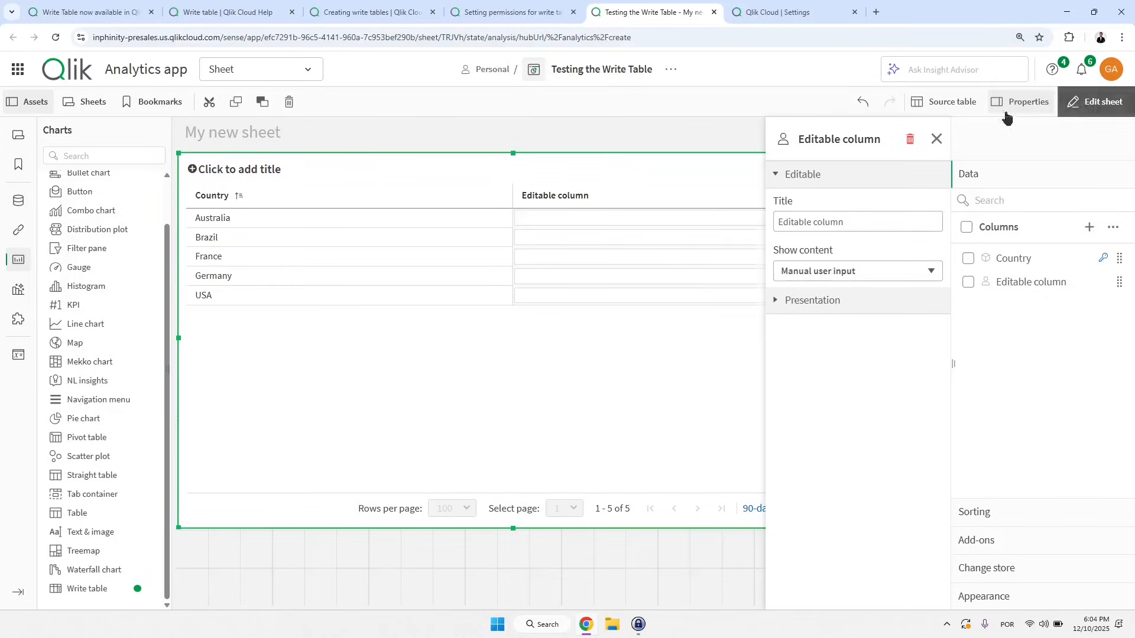
pyautogui.click(638, 210)
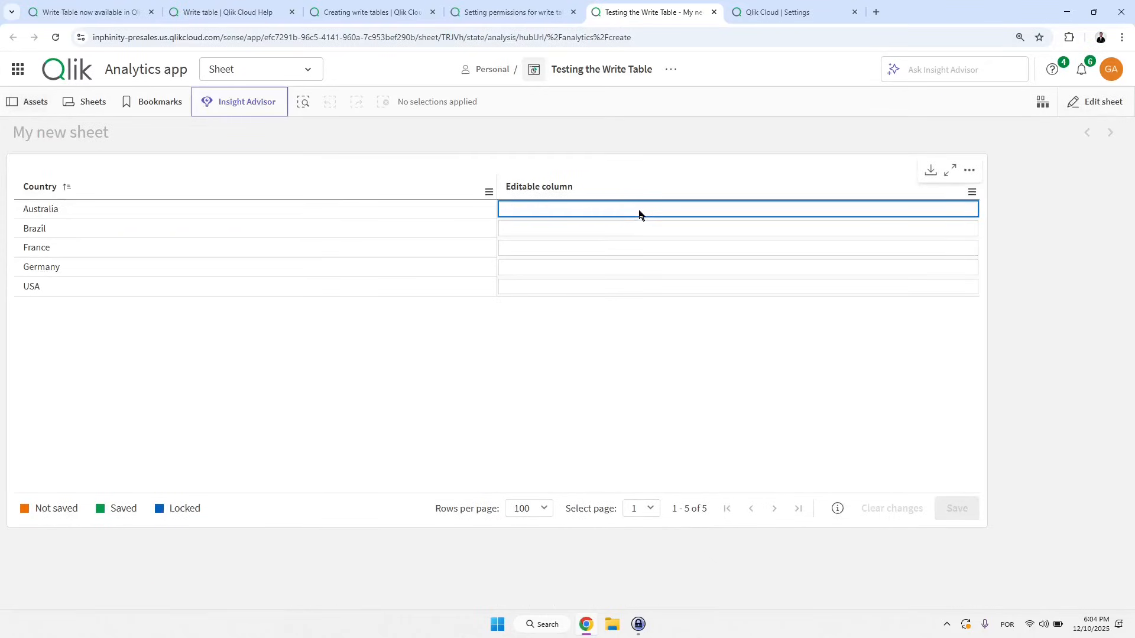
pyautogui.write('ldfglkdsnkjbngçfobhn')
# Step: Set the editable column's content to Single selection and add the values ABC and DEF
pyautogui.click(1085, 109)
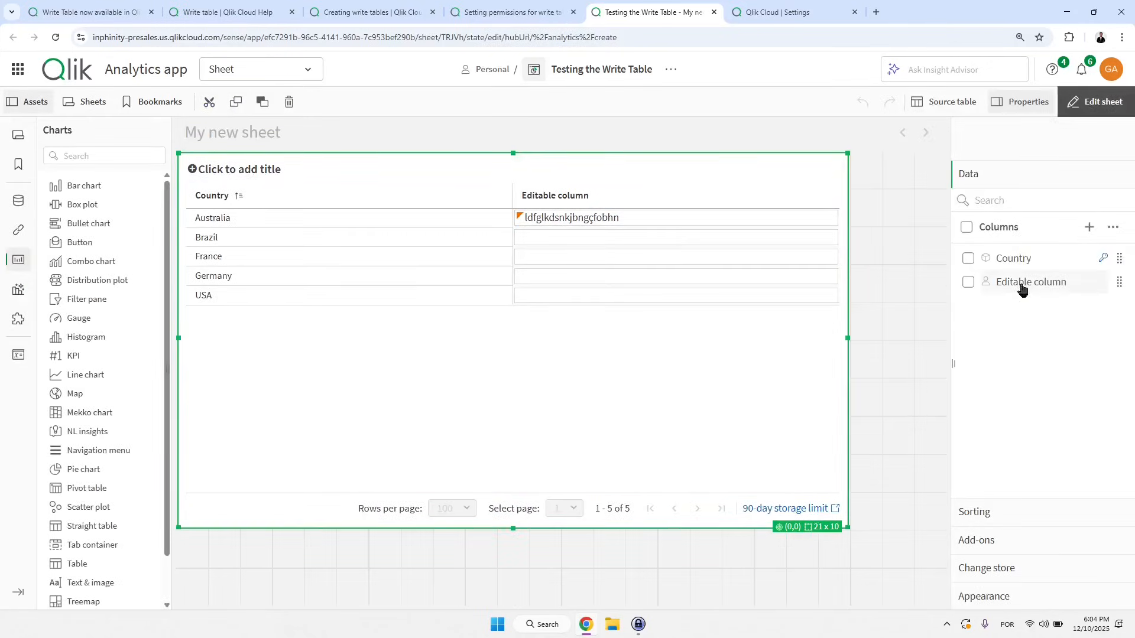
pyautogui.click(1021, 290)
pyautogui.click(875, 277)
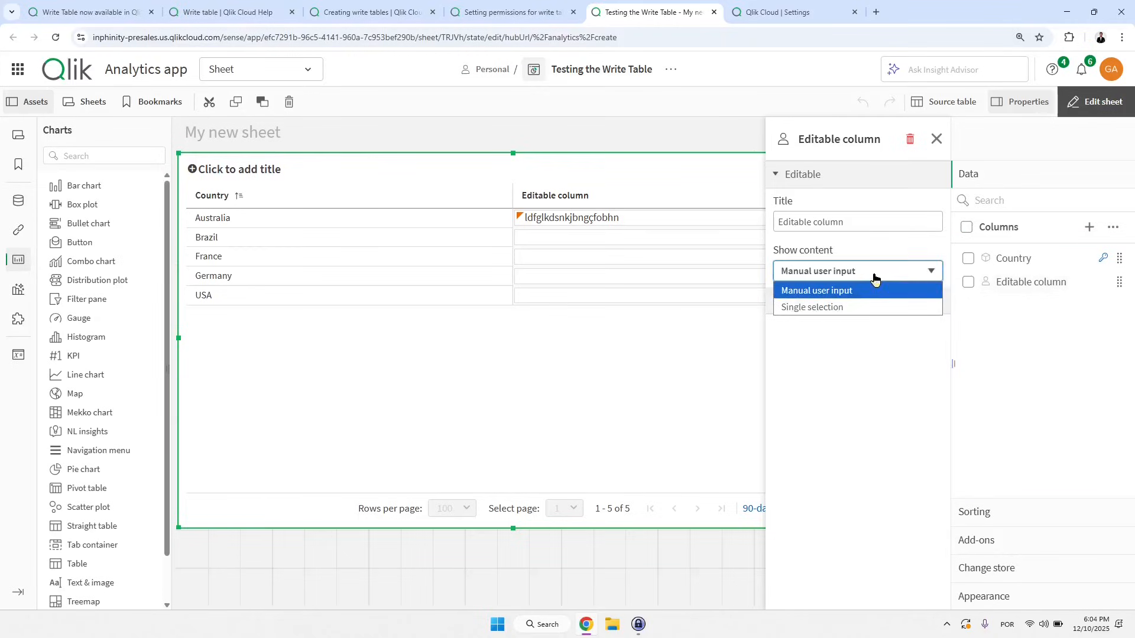
pyautogui.click(802, 309)
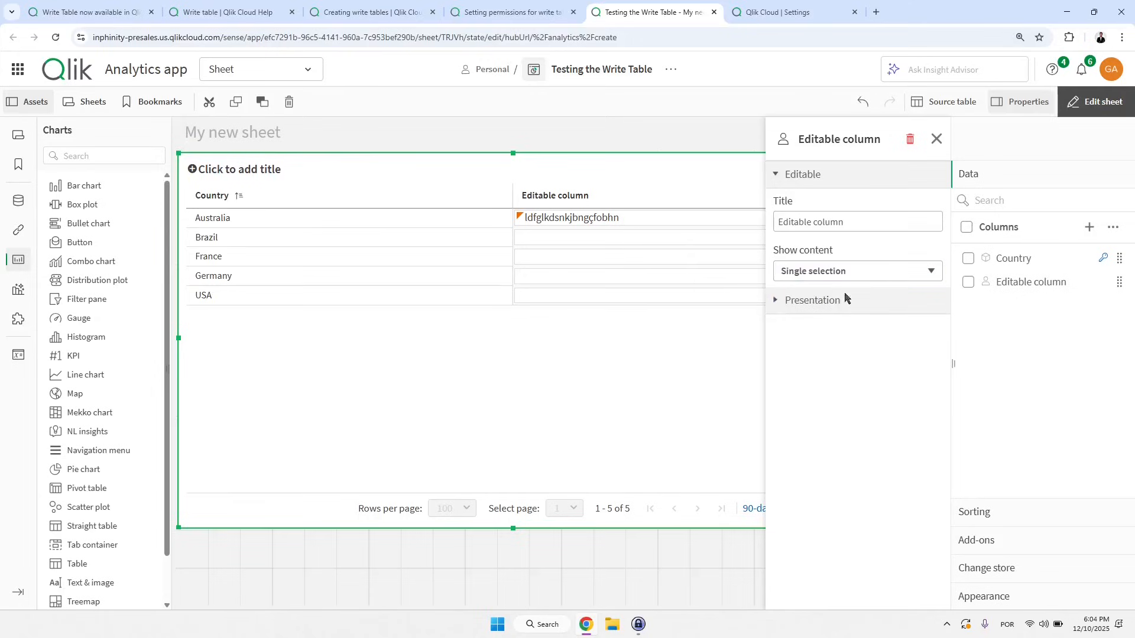
pyautogui.click(869, 309)
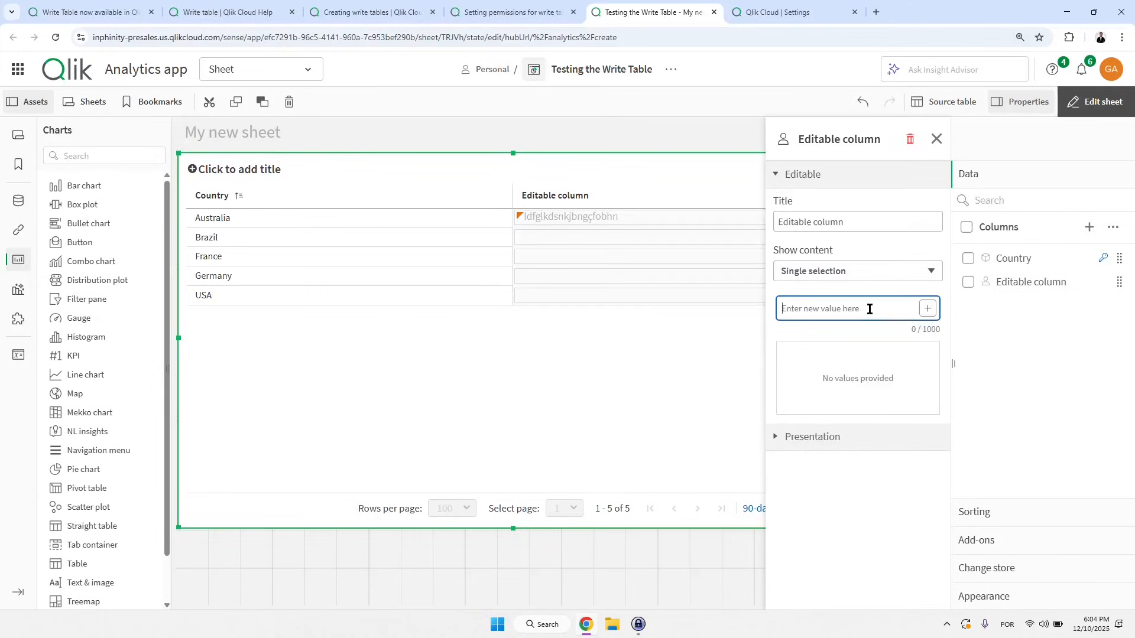
pyautogui.write('ABC')
pyautogui.click(927, 308)
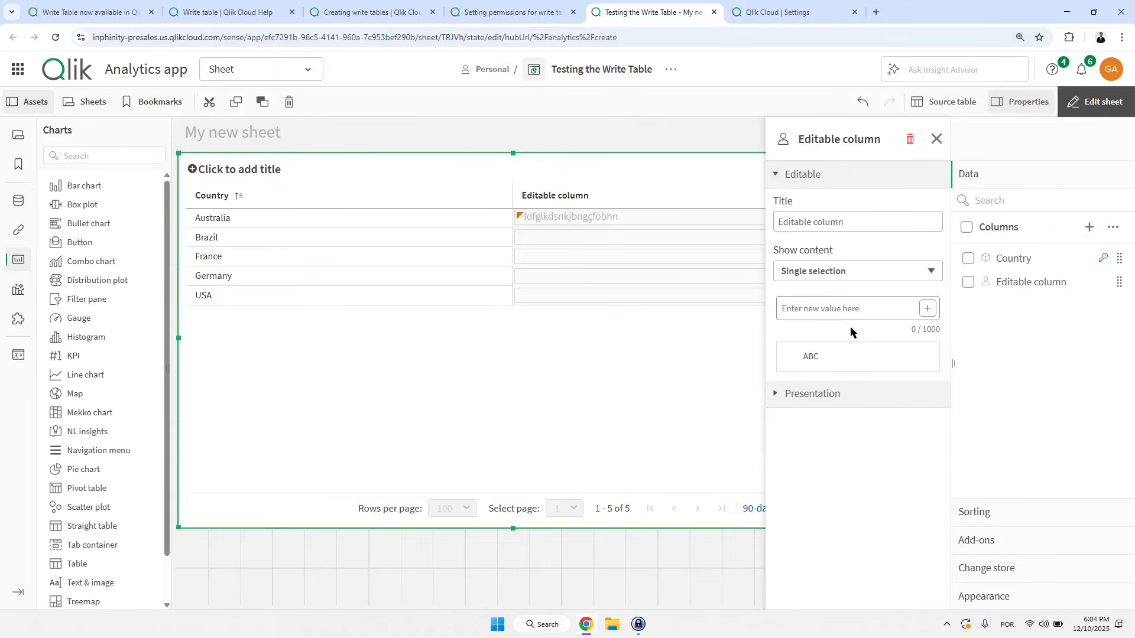
pyautogui.write('DE')
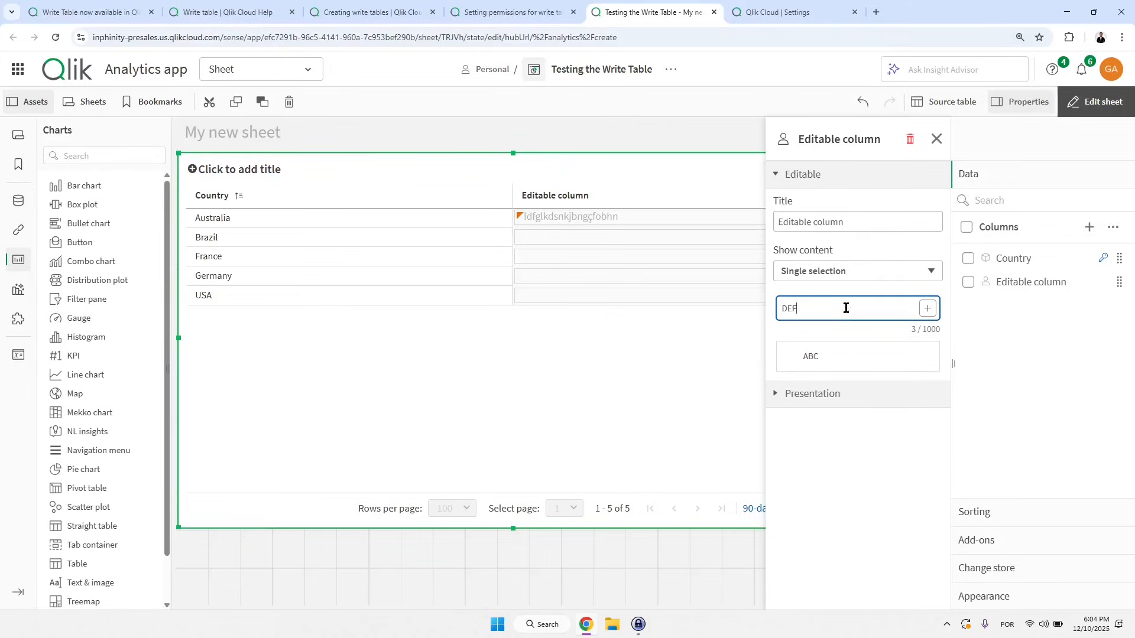
pyautogui.write('F')
pyautogui.click(928, 308)
# Step: Leave edit mode and choose ABC for Australia and DEF for Brazil in the editable column
pyautogui.click(1082, 109)
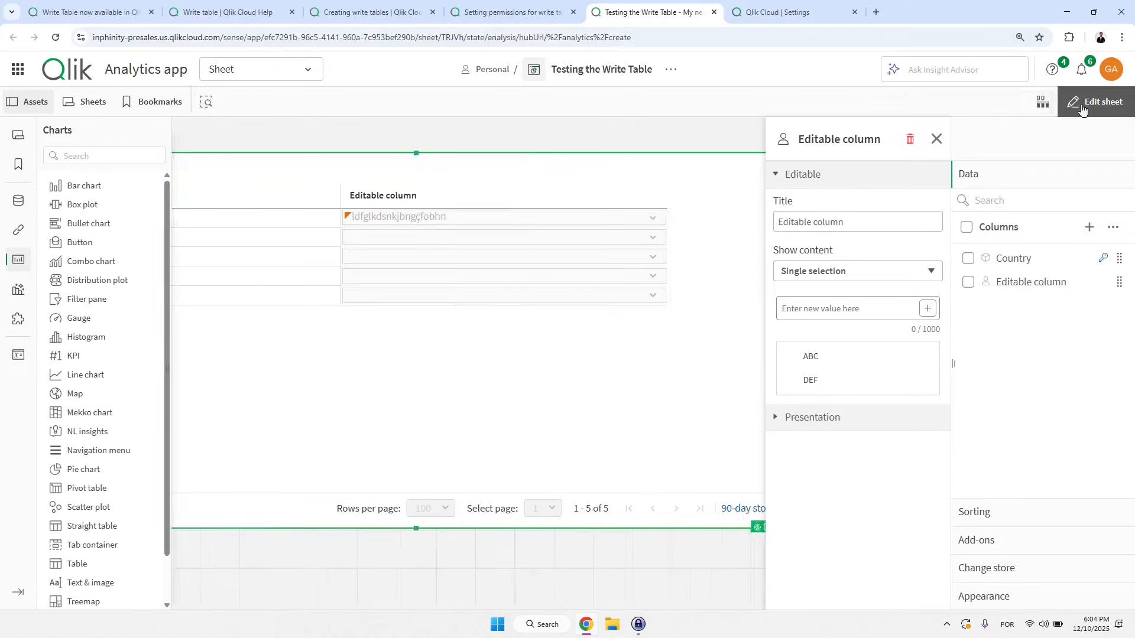
pyautogui.click(966, 229)
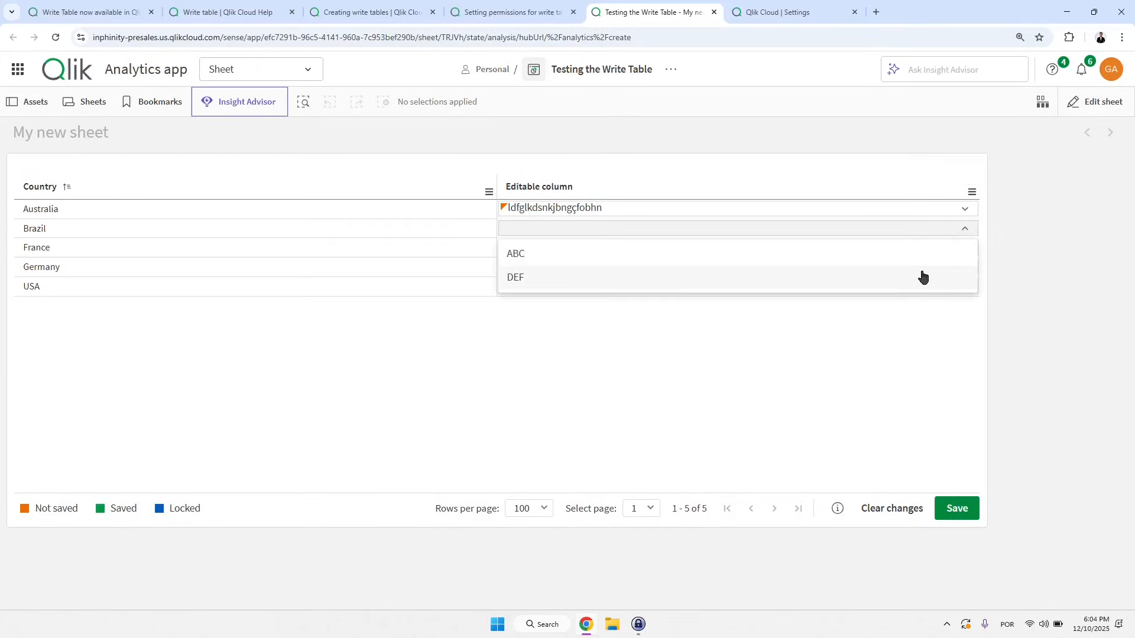
pyautogui.click(965, 212)
pyautogui.click(899, 236)
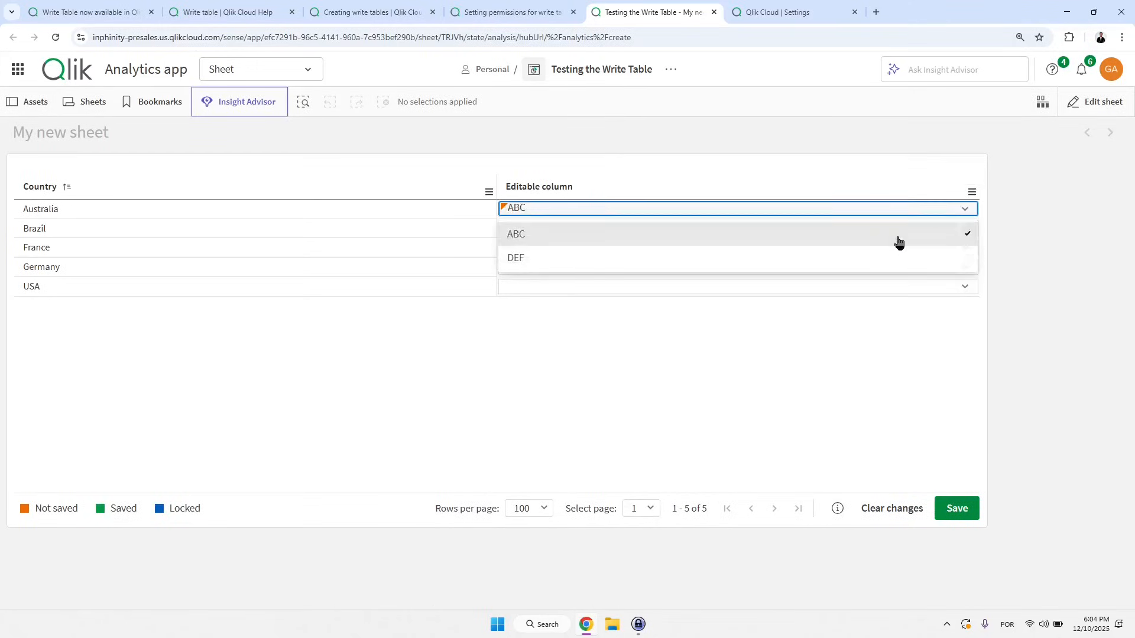
pyautogui.click(964, 229)
pyautogui.click(903, 273)
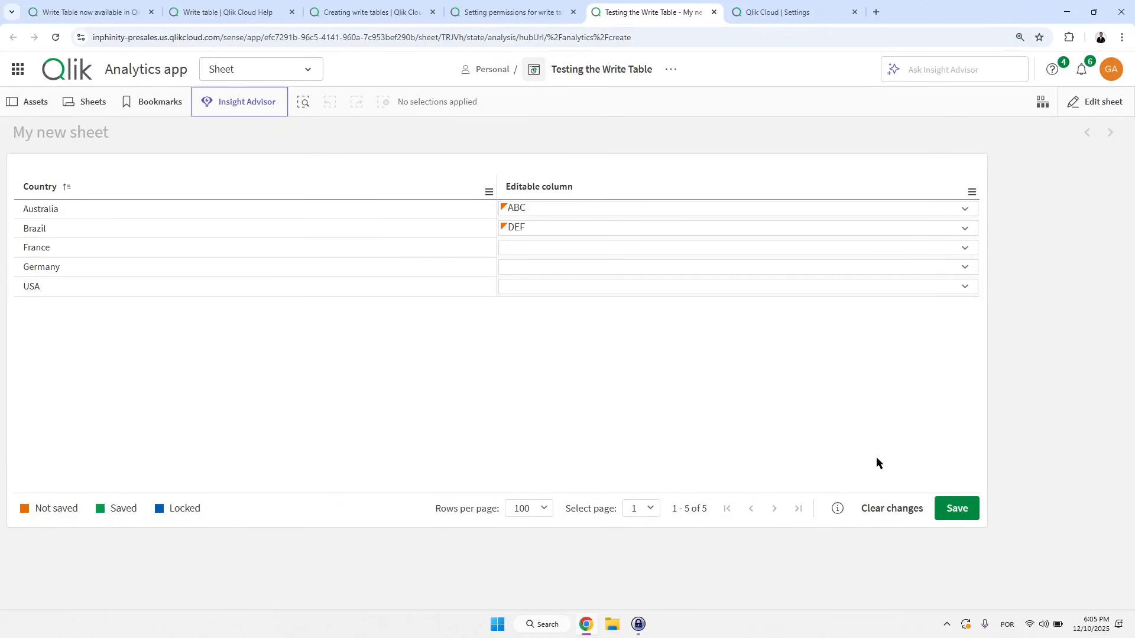
# Step: Clear all unsaved changes in the write table
pyautogui.click(888, 509)
pyautogui.click(380, 367)
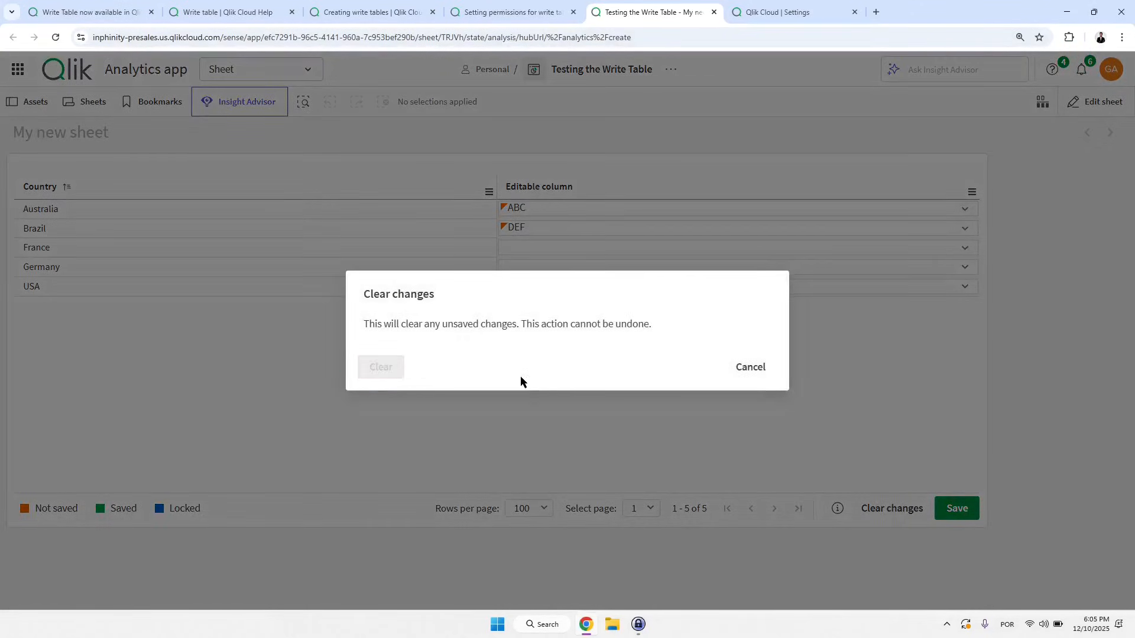
# Step: Reopen the sheet for editing and remove the editable column from the write table, agreeing to the data loss
pyautogui.click(1091, 105)
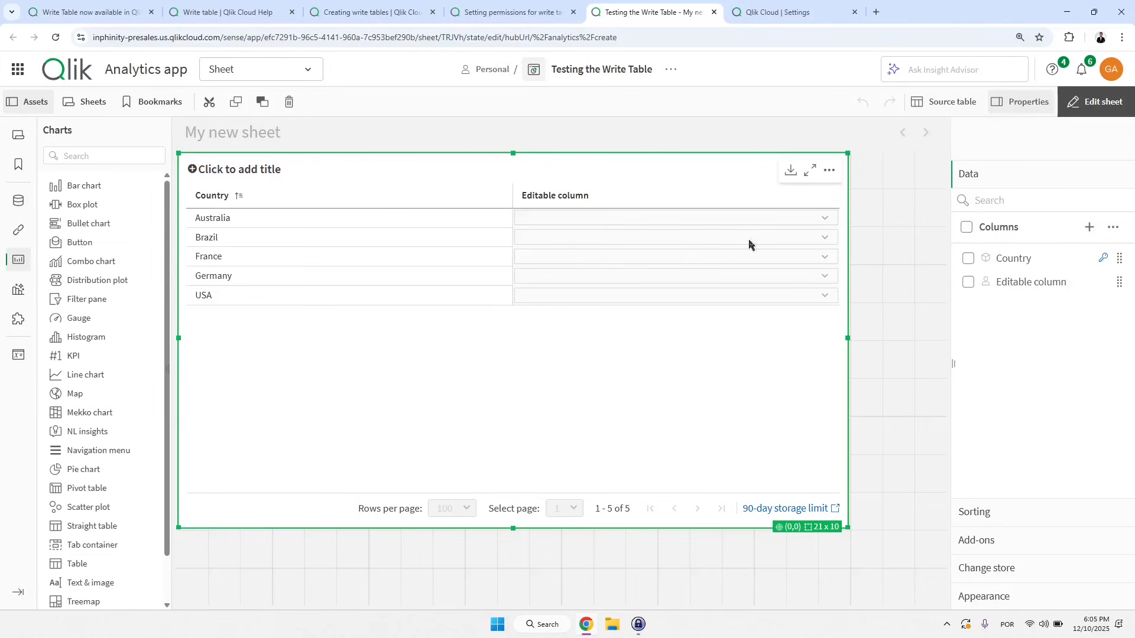
pyautogui.click(1087, 289)
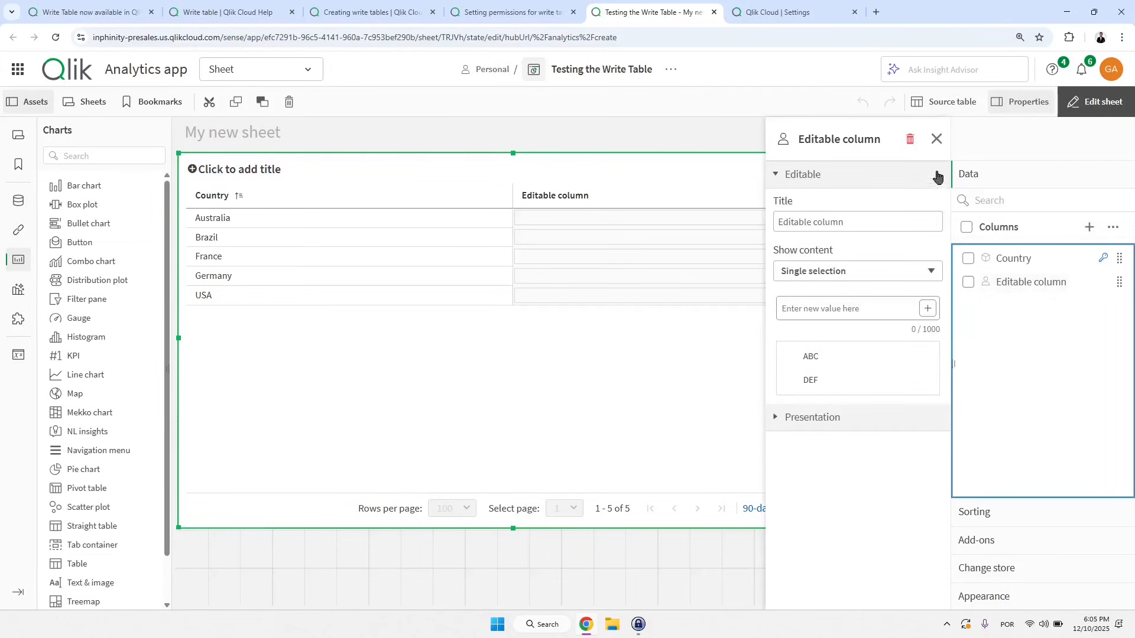
pyautogui.click(909, 138)
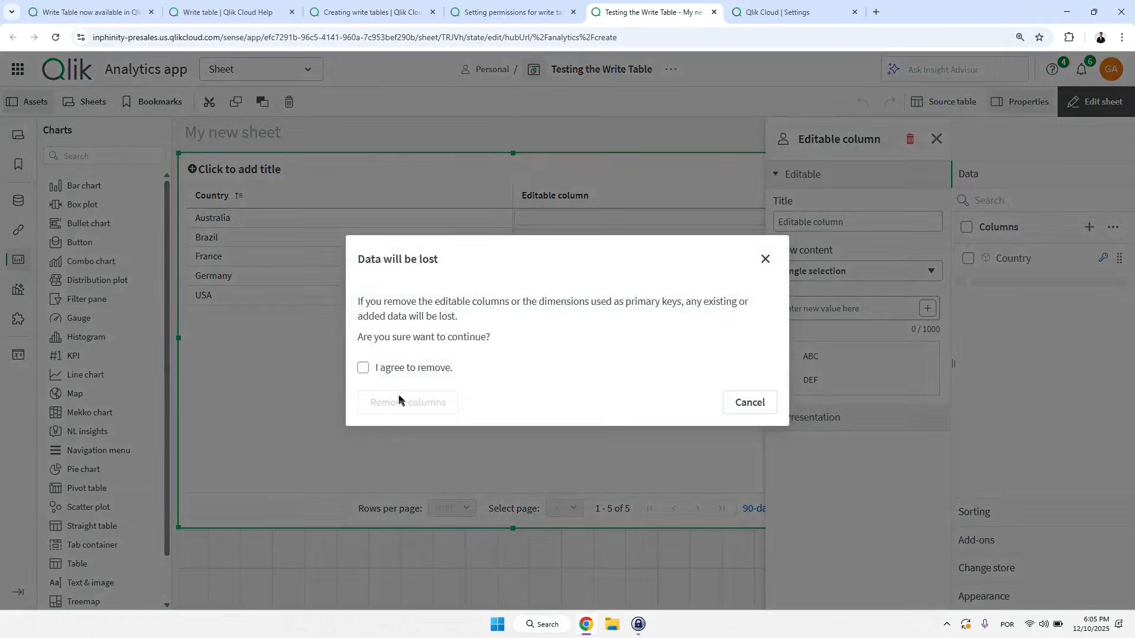
pyautogui.click(363, 368)
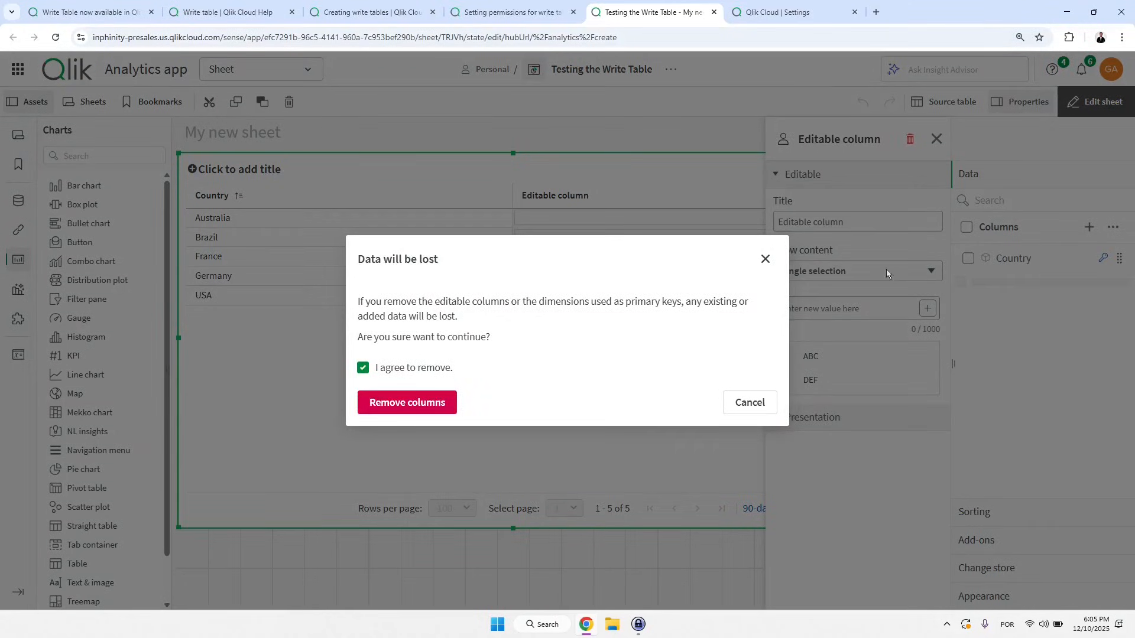
pyautogui.click(413, 403)
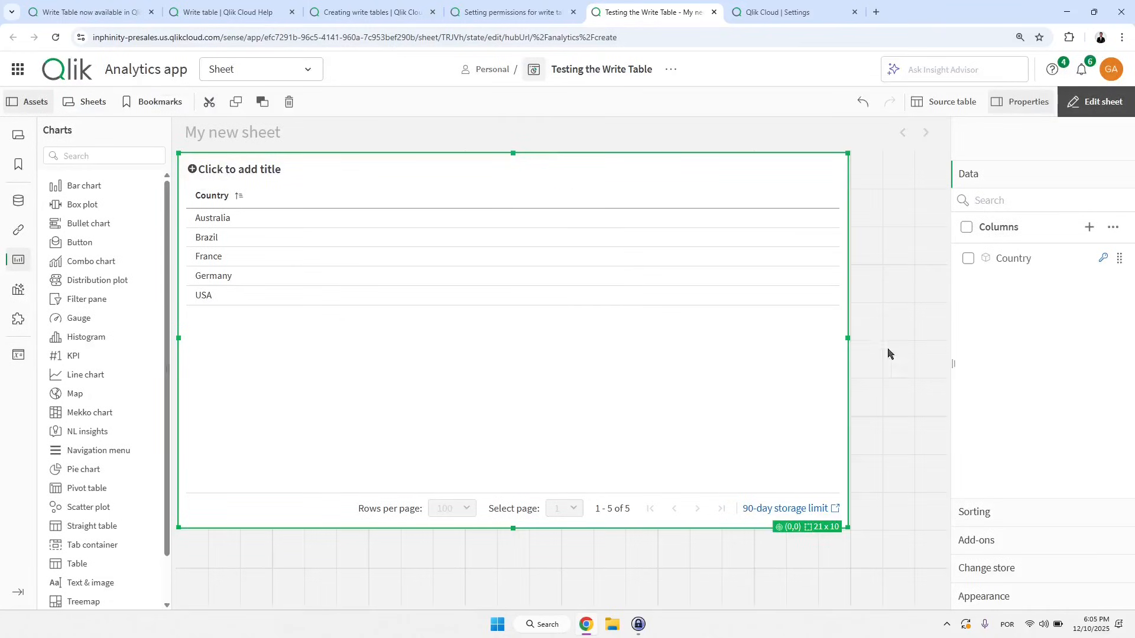
# Step: Add an editable column to the write table and title it Jan
pyautogui.click(1089, 230)
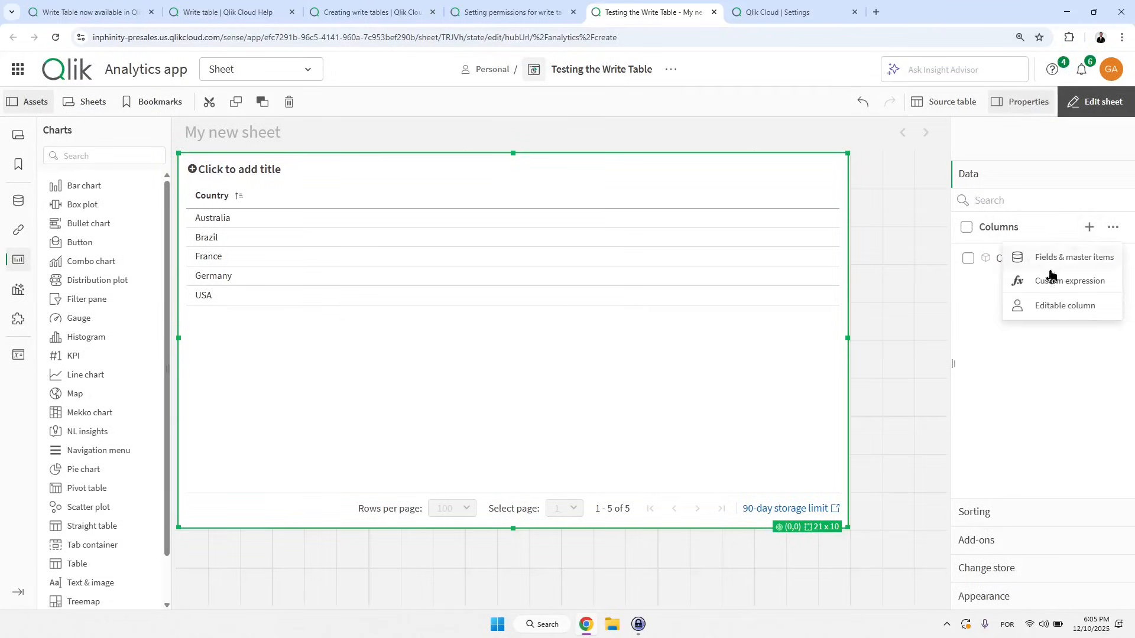
pyautogui.click(1057, 309)
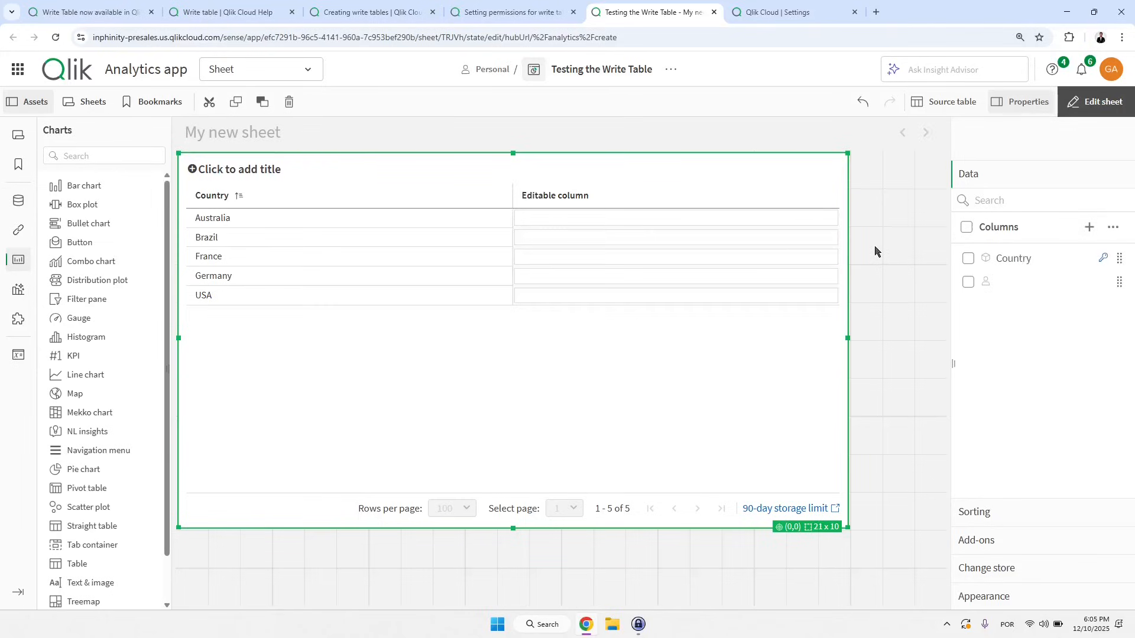
pyautogui.click(1016, 283)
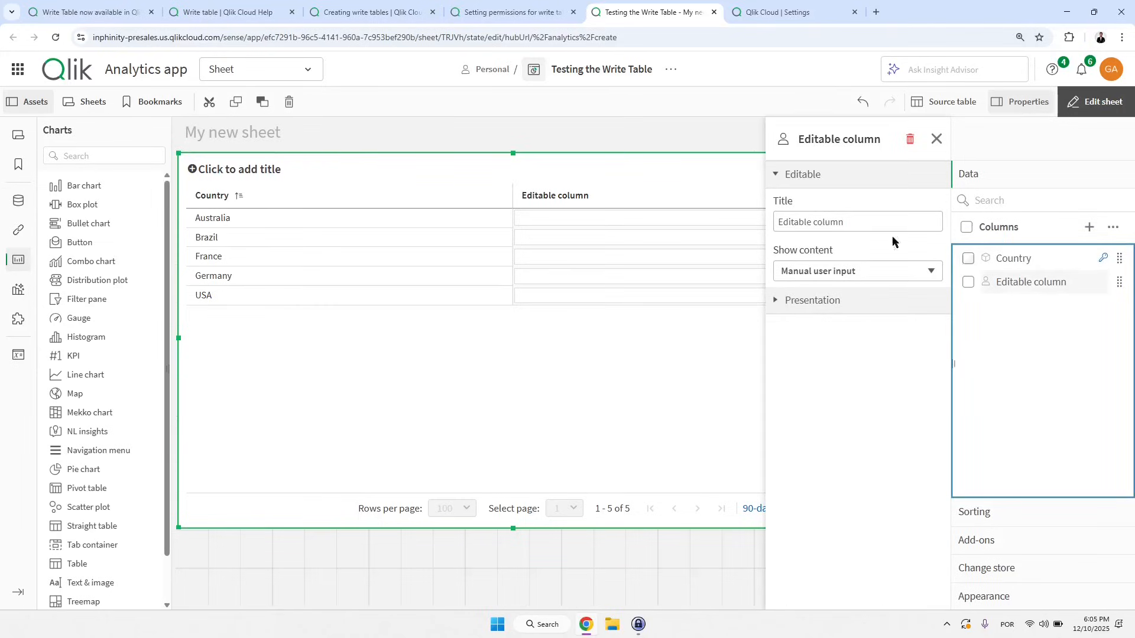
pyautogui.doubleClick(851, 221)
pyautogui.hotkey('ctrl', 'a')
pyautogui.write('Jan')
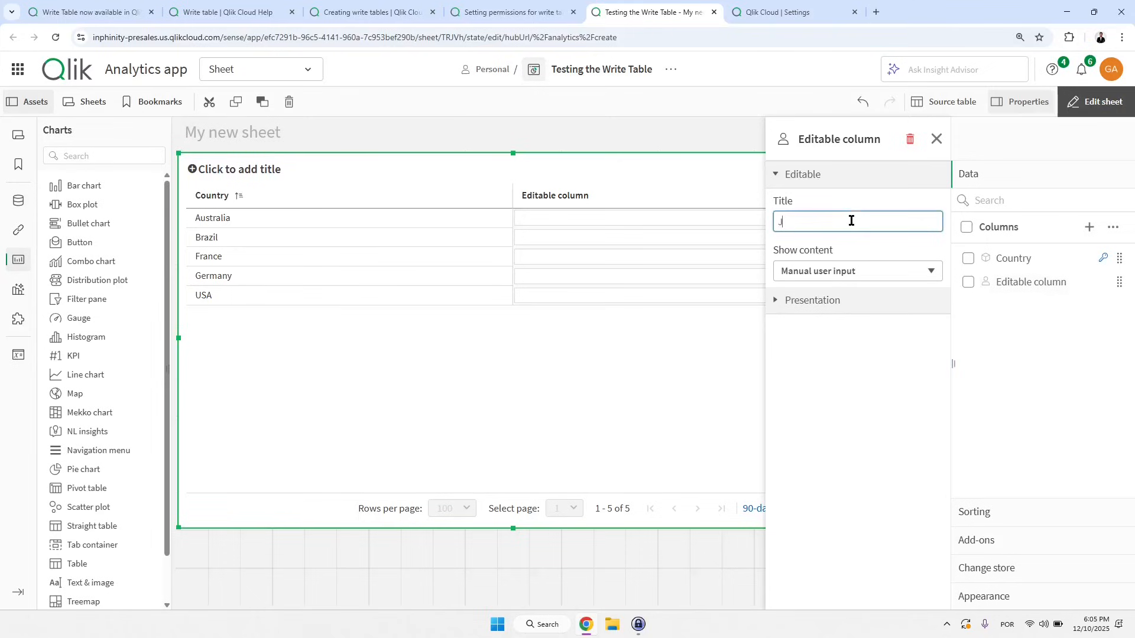
pyautogui.press('Tab')
# Step: Add a second editable column and title it Feb
pyautogui.click(1089, 227)
pyautogui.click(1045, 306)
pyautogui.click(1031, 305)
pyautogui.tripleClick(861, 222)
pyautogui.write('Feb')
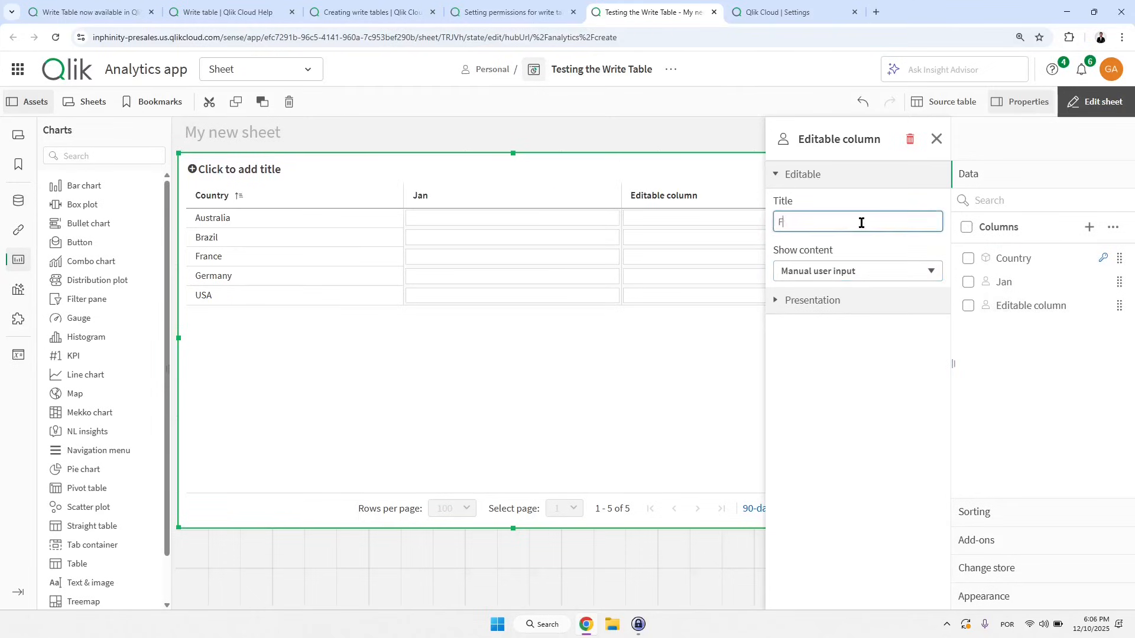
# Step: Add further editable columns with manual user input, titled Mar through Dec
pyautogui.click(1089, 228)
pyautogui.click(1046, 306)
pyautogui.click(1030, 329)
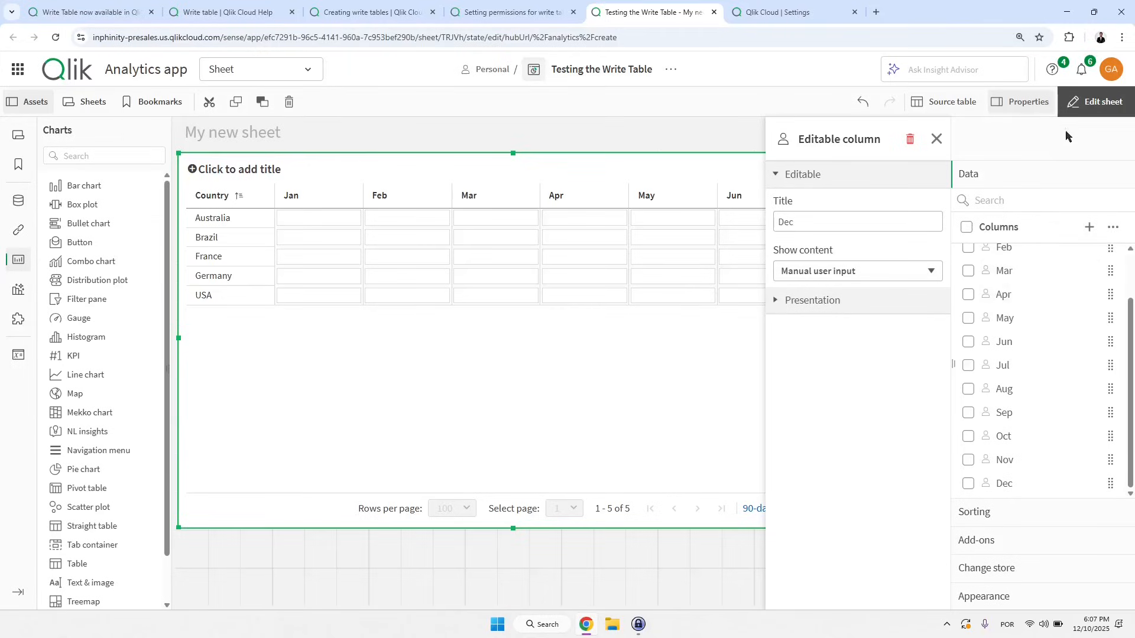
# Step: Leave edit mode, enter 500, 550, 660 and 400 for Australia in Jan through Apr, and save the changes
pyautogui.click(1085, 113)
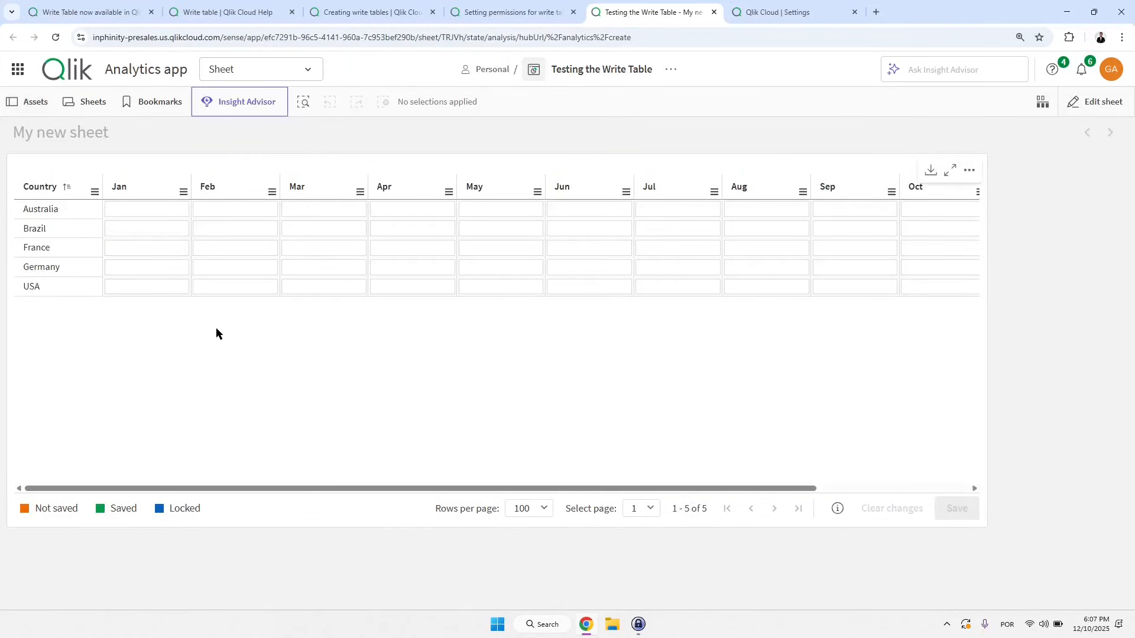
pyautogui.click(136, 212)
pyautogui.write('500')
pyautogui.press('Return')
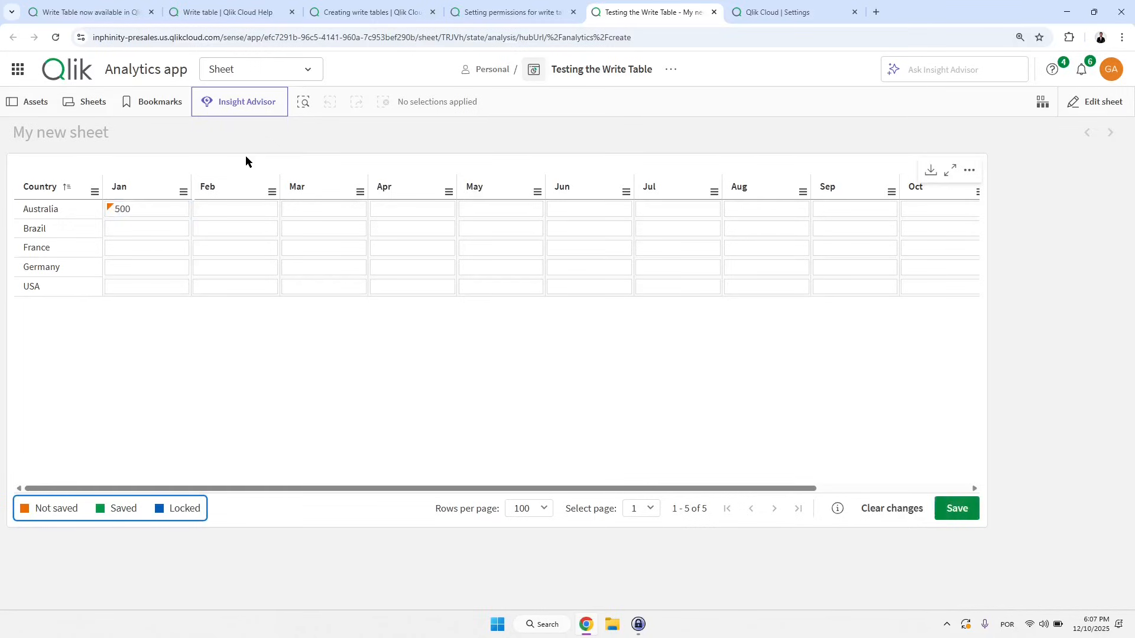
pyautogui.press('Tab')
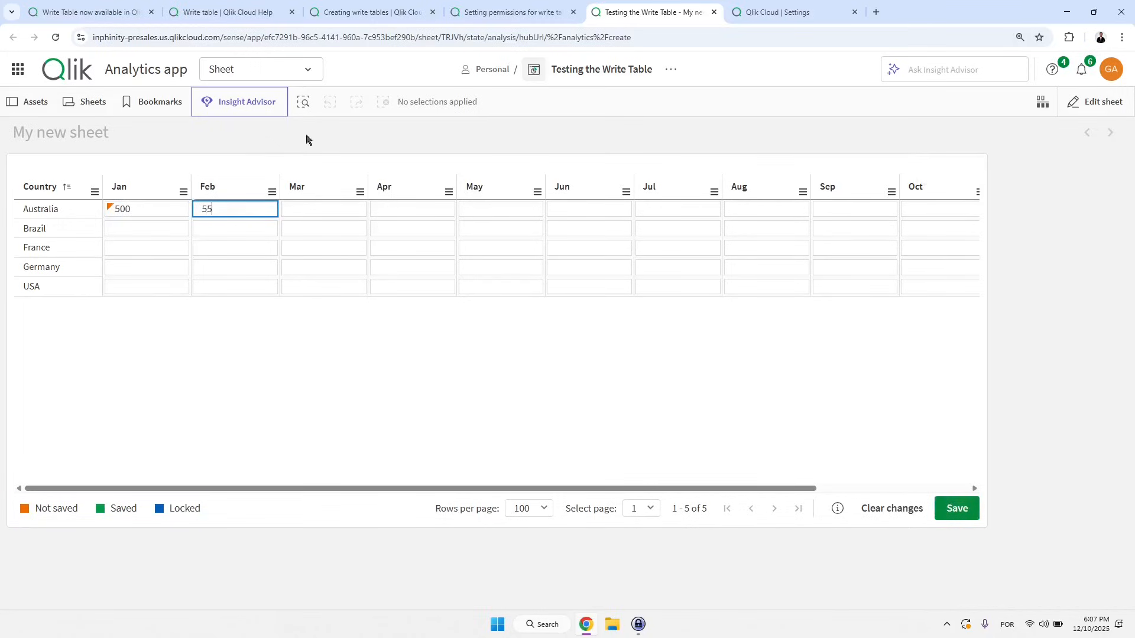
pyautogui.click(329, 209)
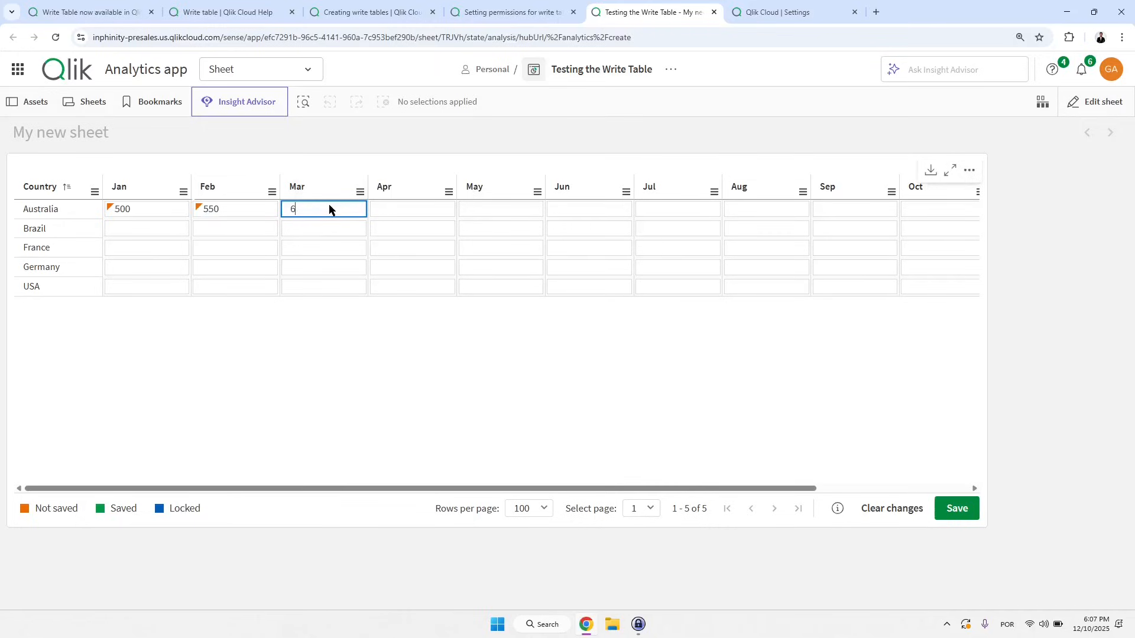
pyautogui.click(404, 215)
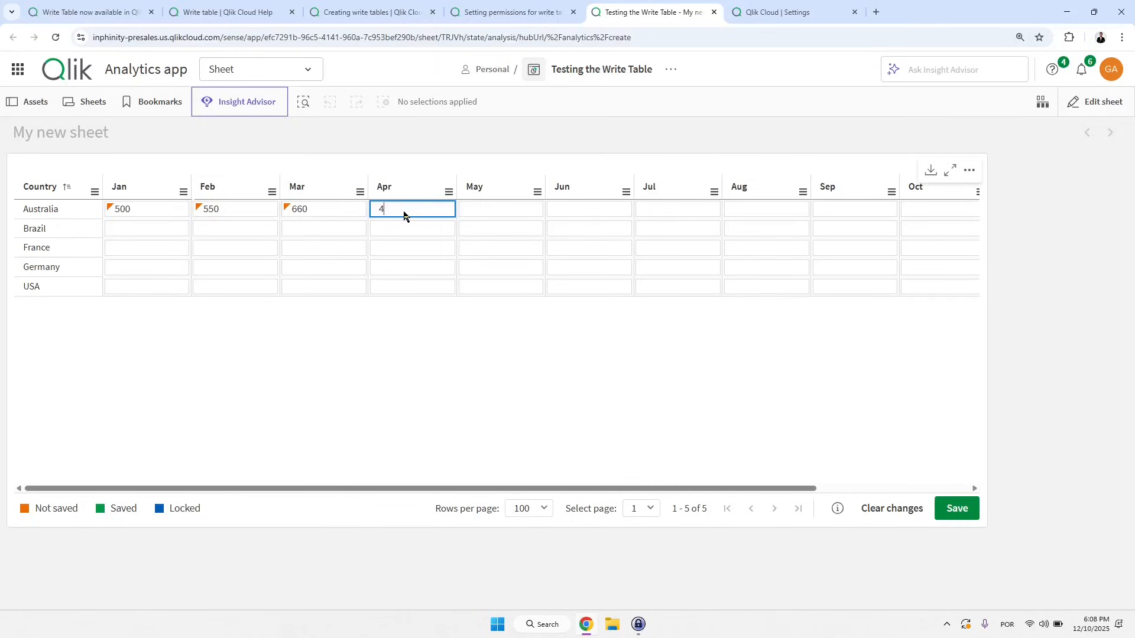
pyautogui.press('Tab')
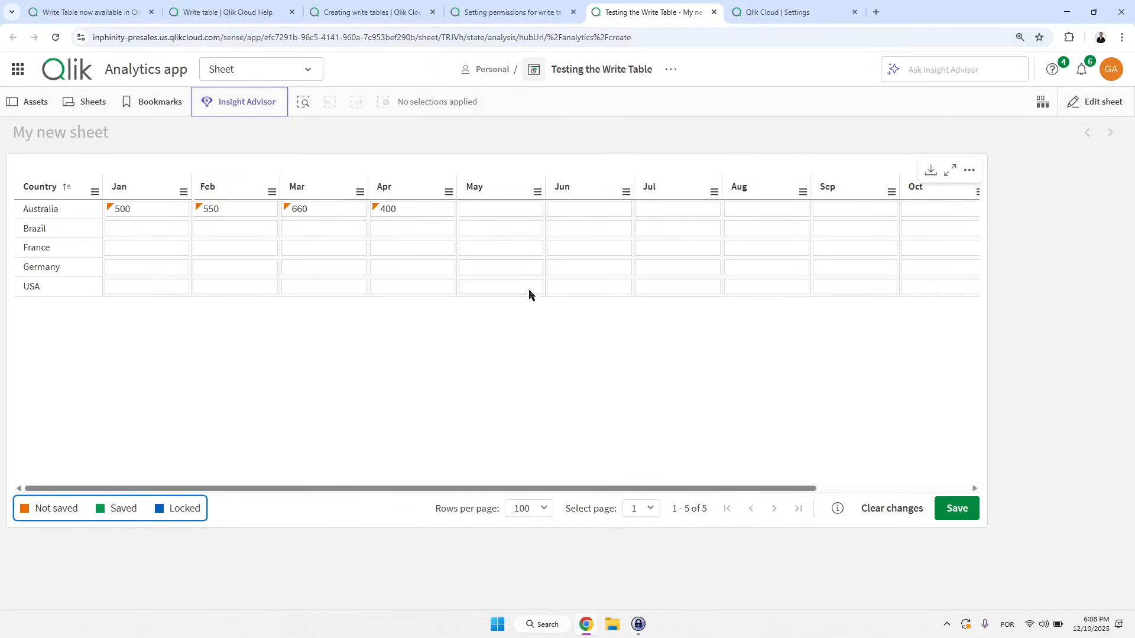
pyautogui.click(958, 515)
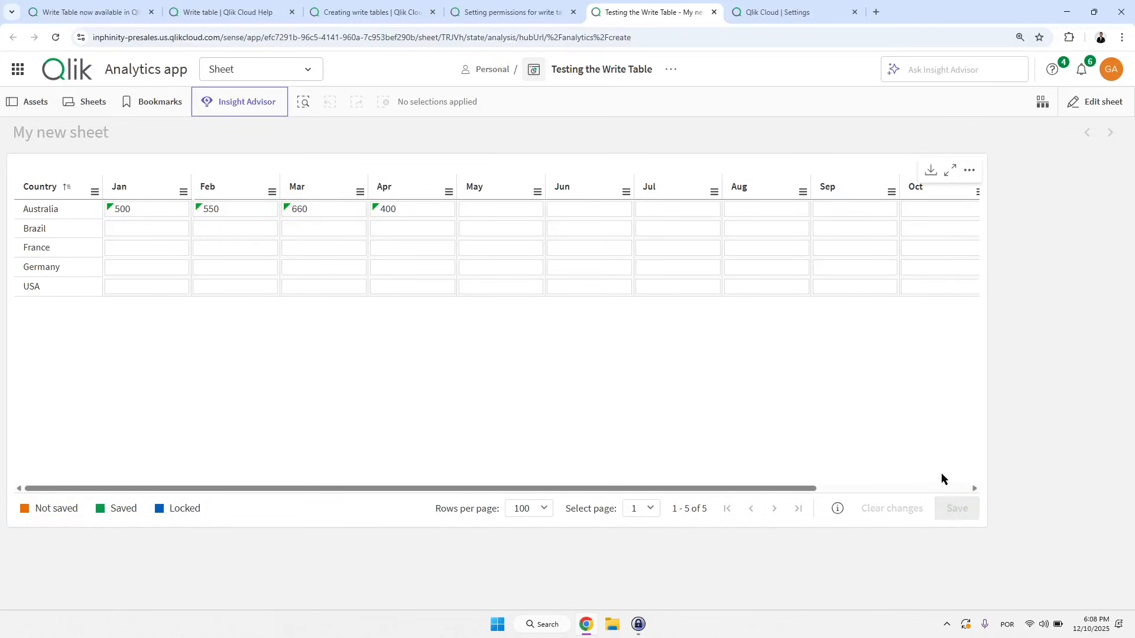
# Step: Edit the sheet again, show the write table's change store properties, and narrow the table to 17 x 10 grid cells
pyautogui.click(1102, 102)
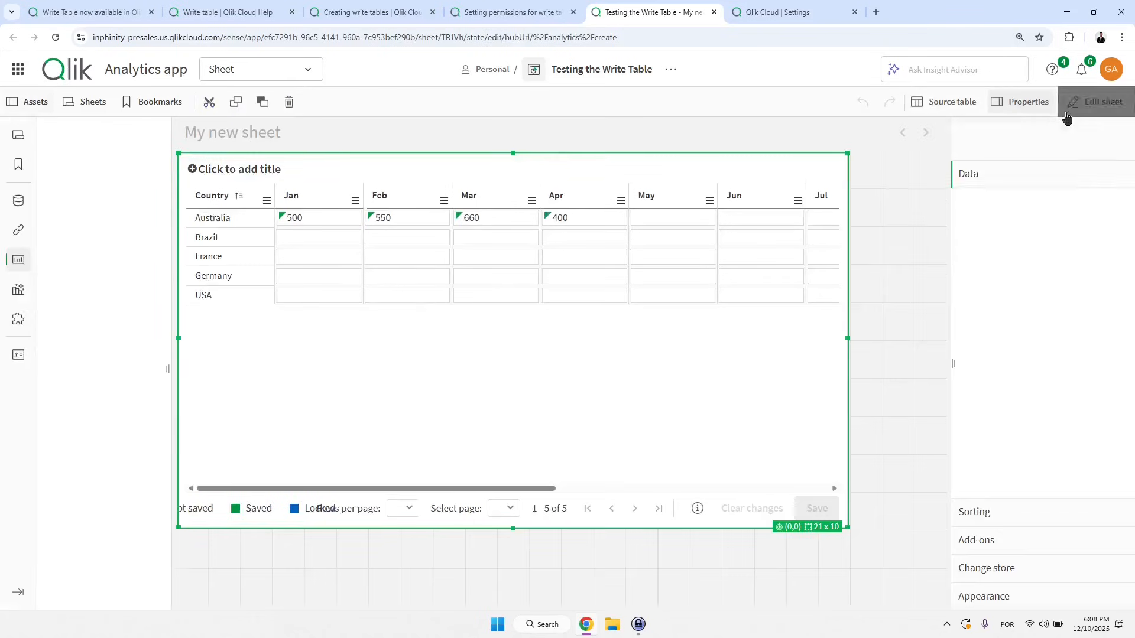
pyautogui.click(1009, 569)
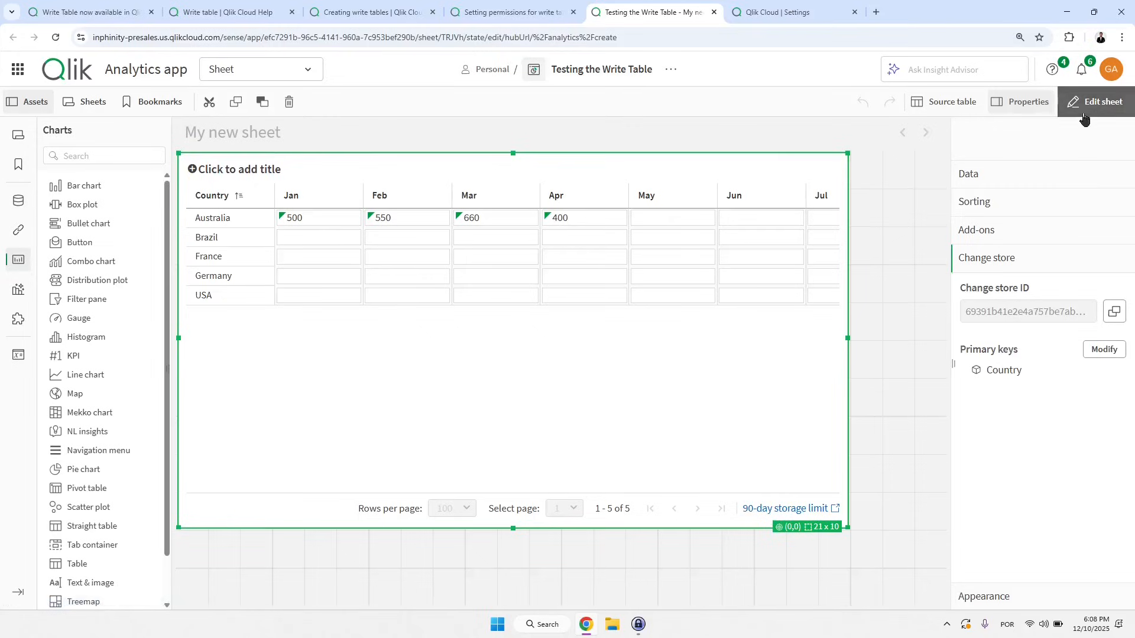
pyautogui.moveTo(846, 338); pyautogui.dragTo(703, 346)
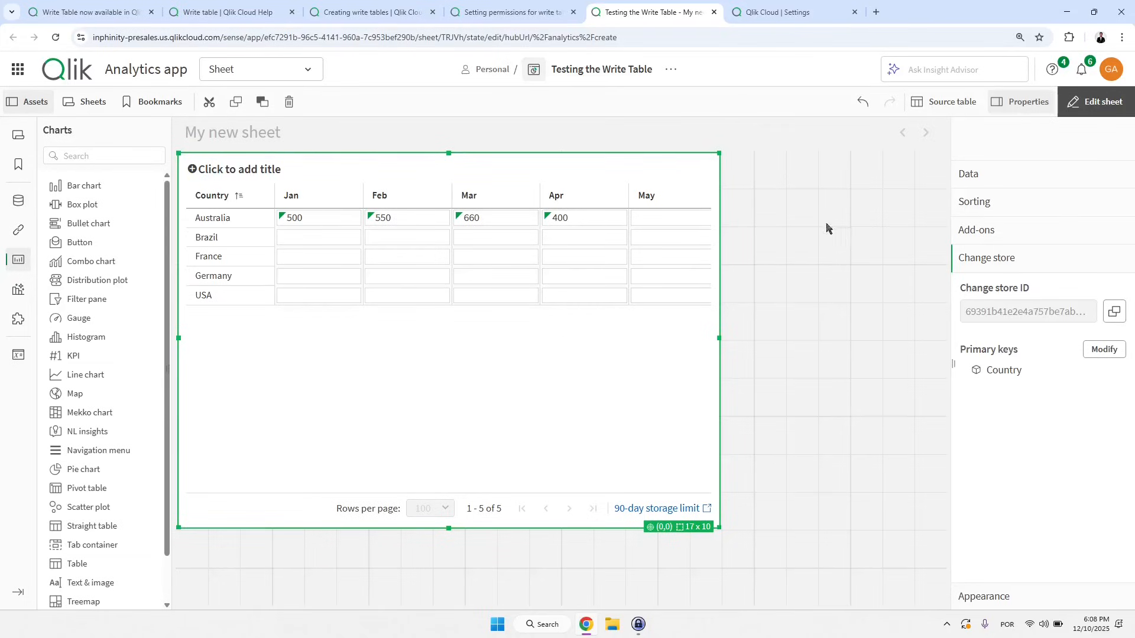
# Step: Check the help section on extracting write table changes with the REST connector, and return to the app sheet
pyautogui.click(374, 13)
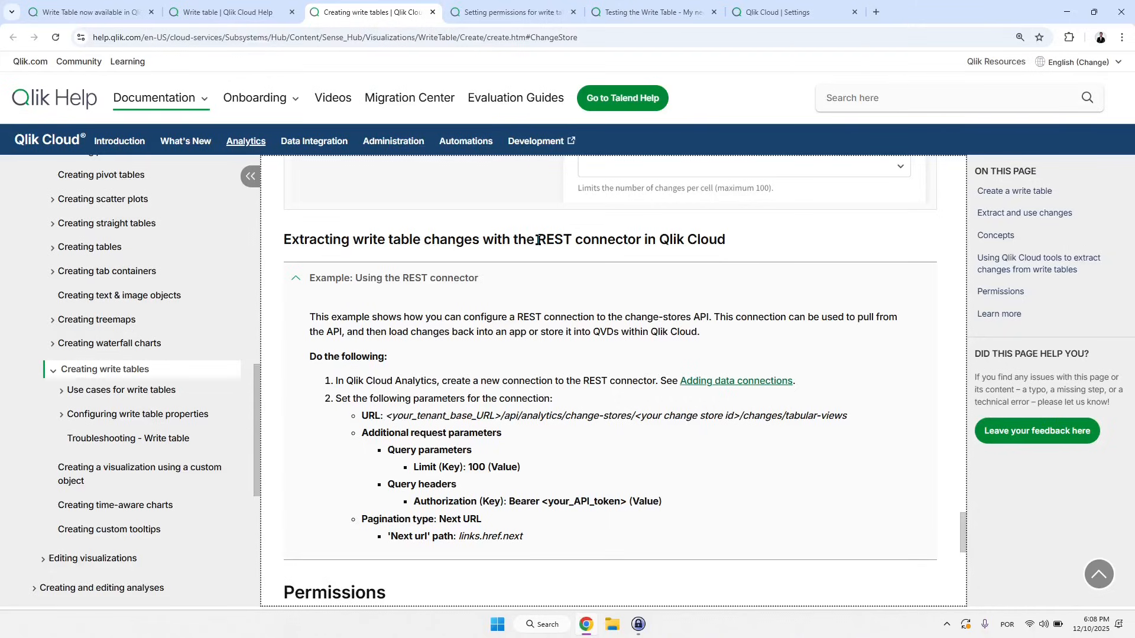
pyautogui.moveTo(537, 240); pyautogui.dragTo(641, 242)
pyautogui.click(650, 12)
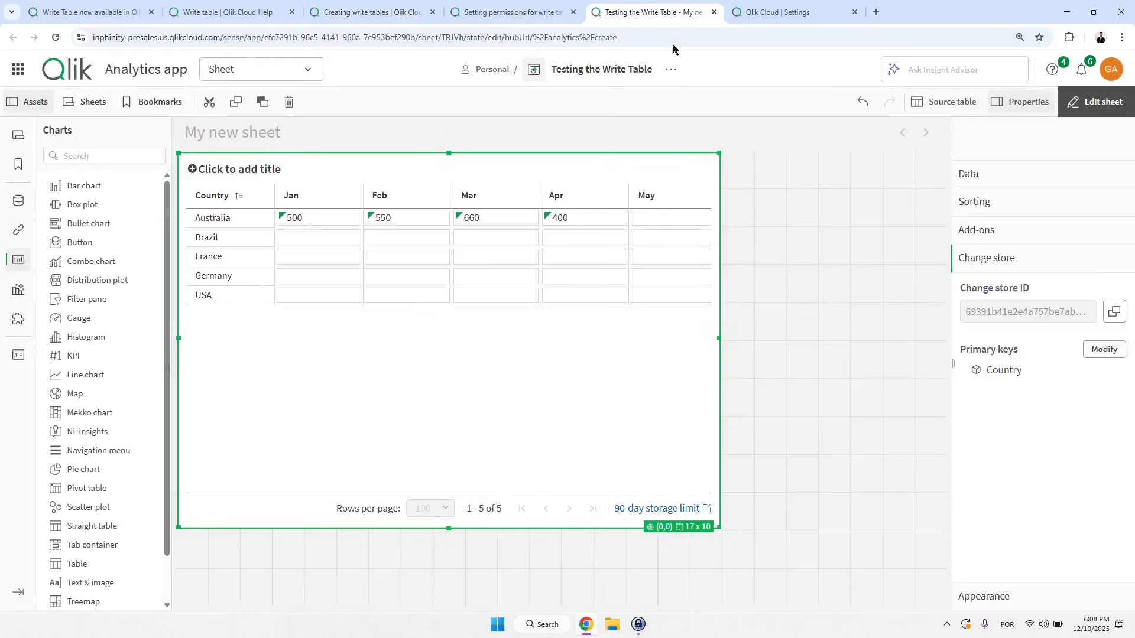
# Step: Open the app's data load editor in a new browser tab
pyautogui.click(756, 247)
pyautogui.click(289, 70)
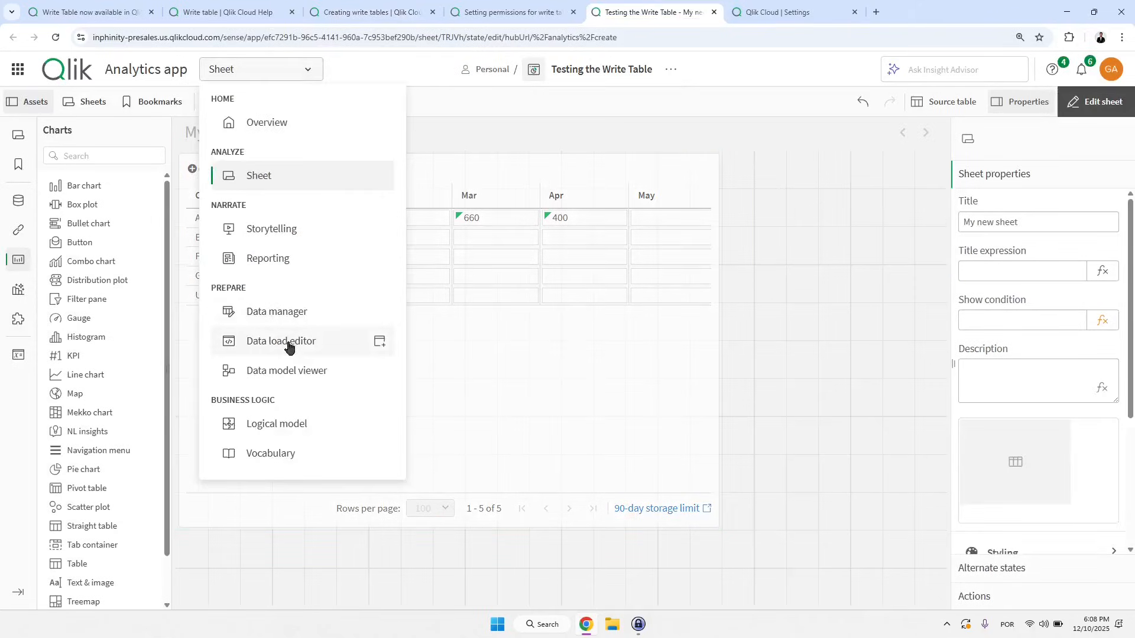
pyautogui.click(378, 340)
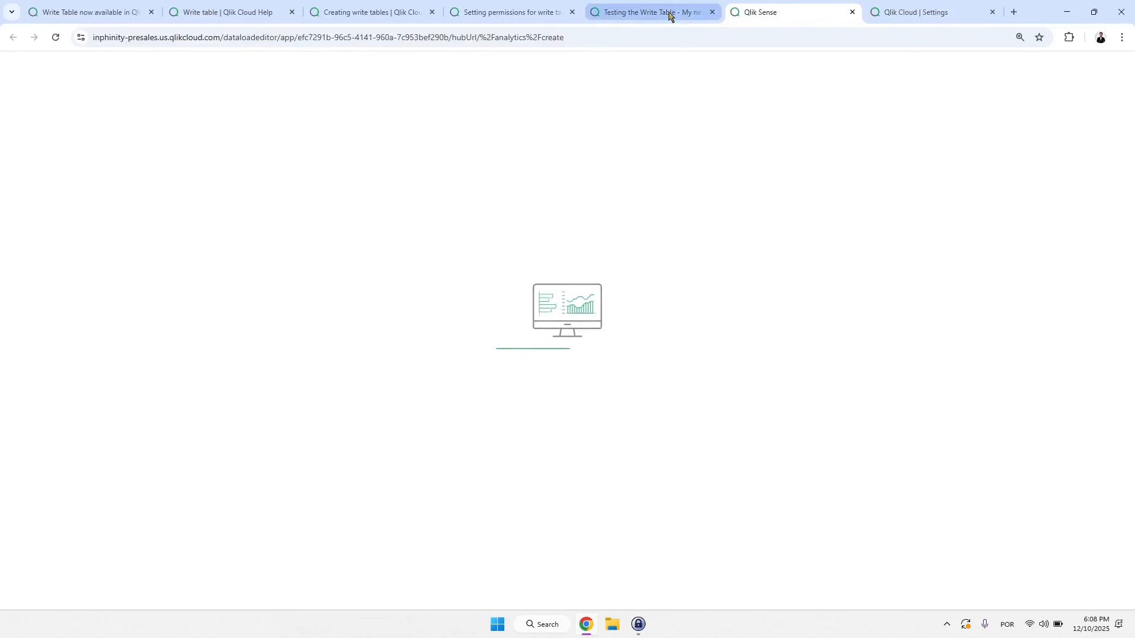
# Step: Copy the change-stores API URL template from the REST connector example in the write table help page
pyautogui.click(309, 3)
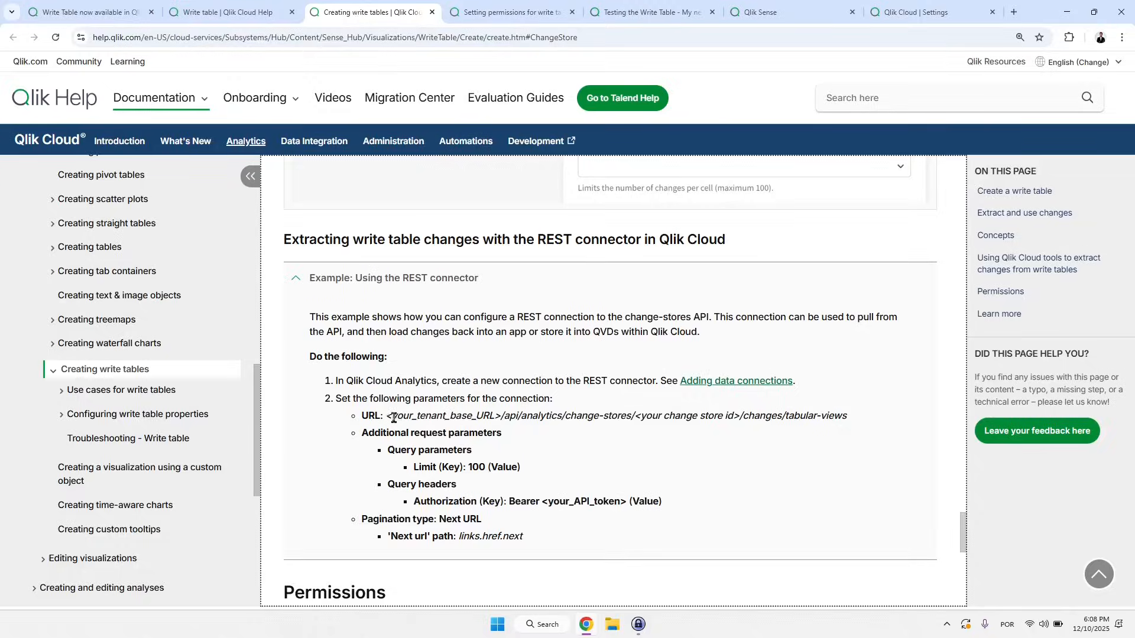
pyautogui.moveTo(387, 418); pyautogui.dragTo(857, 418)
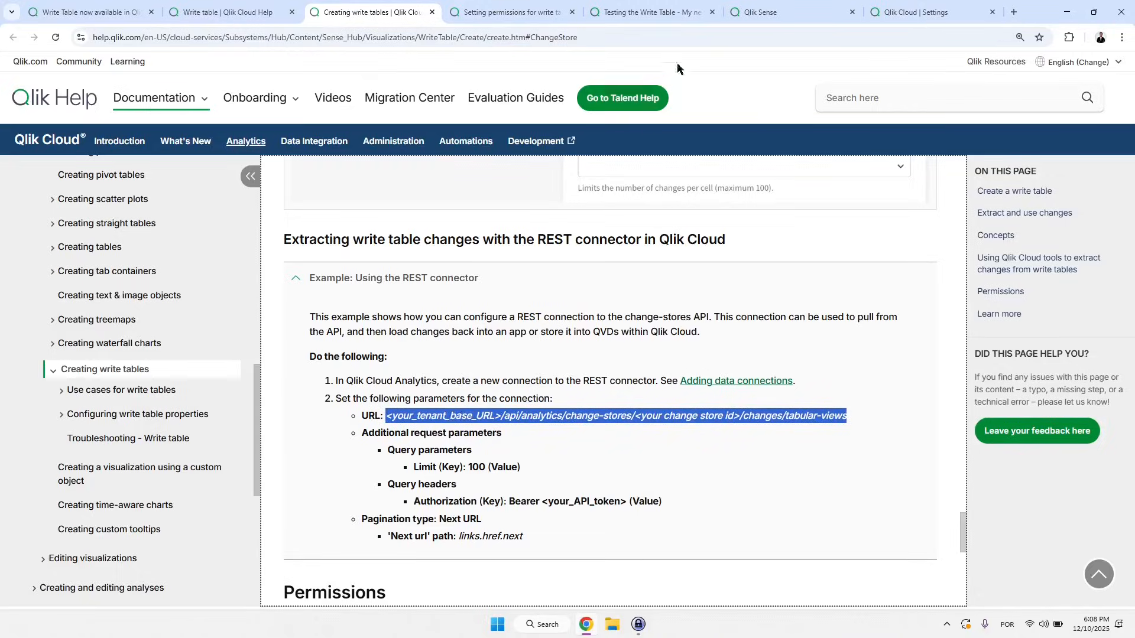
# Step: In the data load editor, choose the REST connector for a new data connection and paste the copied template as its URL
pyautogui.click(762, 12)
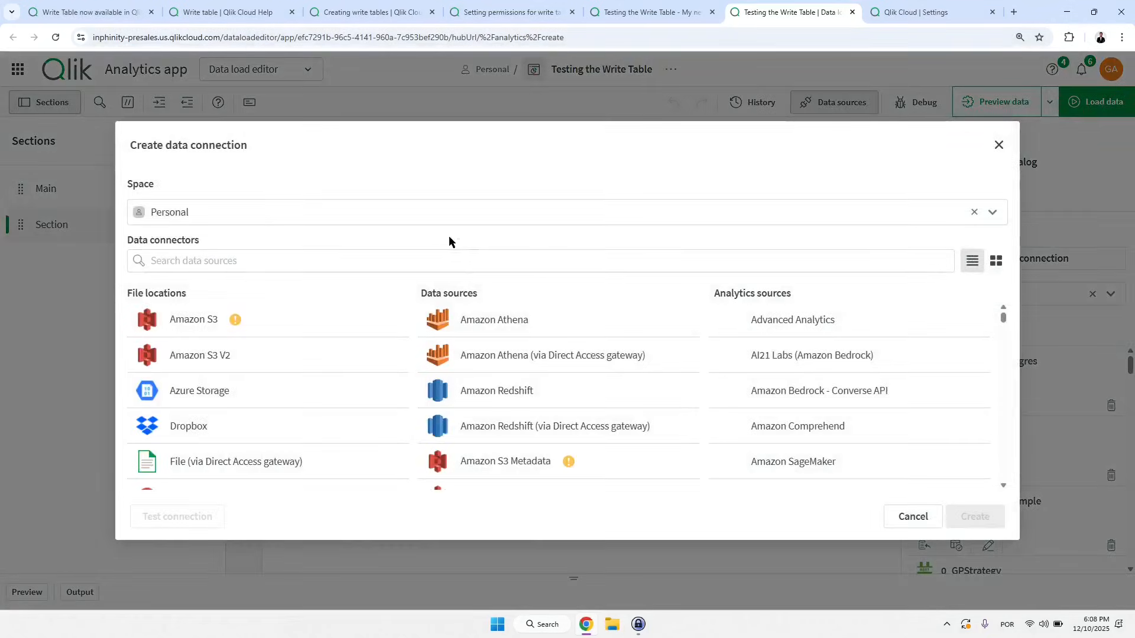
pyautogui.click(446, 259)
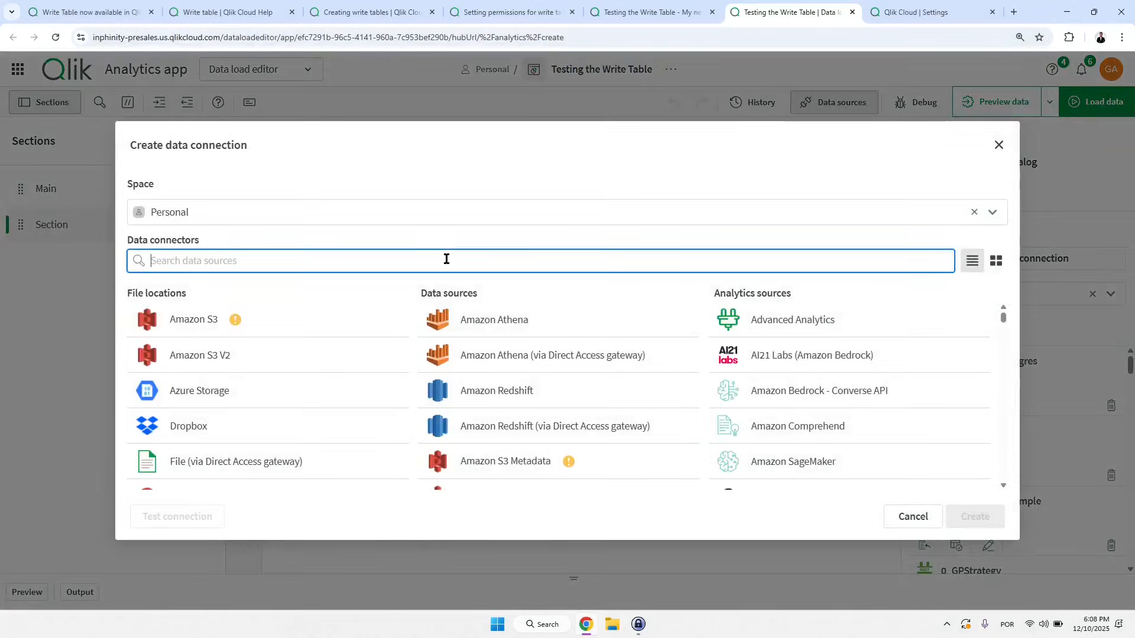
pyautogui.write('rest')
pyautogui.click(480, 390)
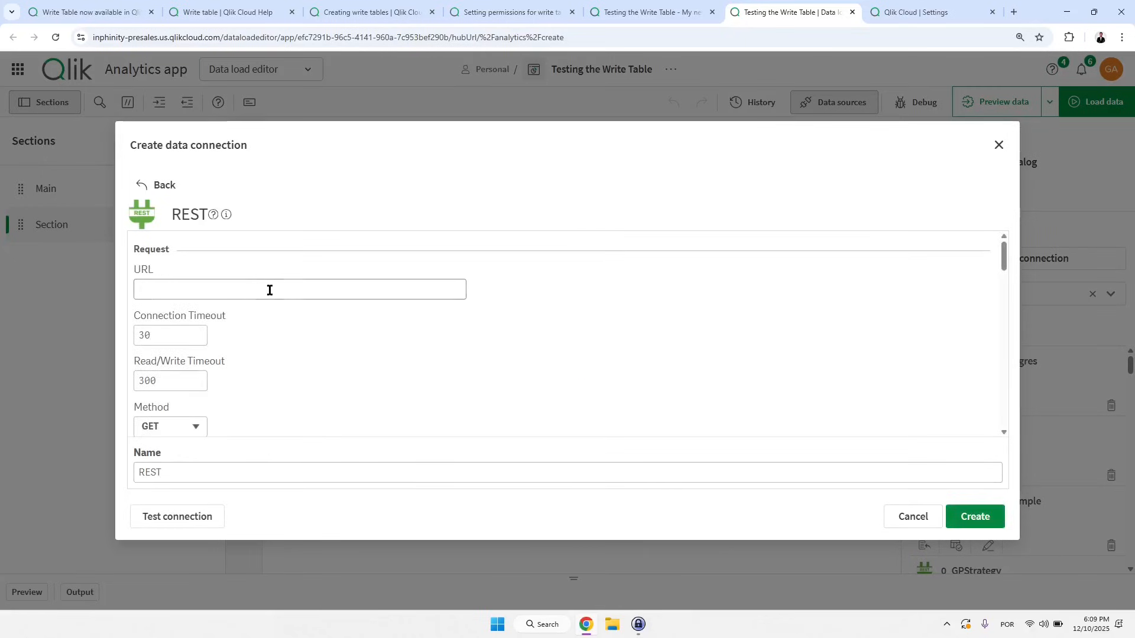
pyautogui.click(271, 289)
pyautogui.hotkey('ctrl', 'v')
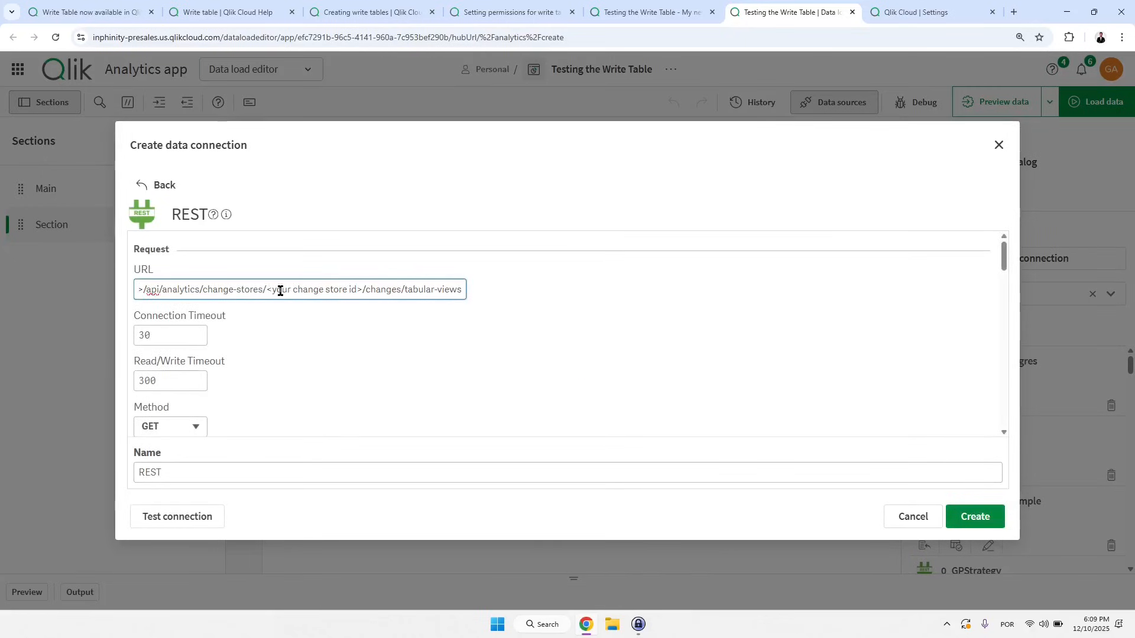
# Step: Replace the "<your change store id>" placeholder in the REST URL with the change store ID copied from the write table's properties
pyautogui.moveTo(267, 289); pyautogui.dragTo(360, 291)
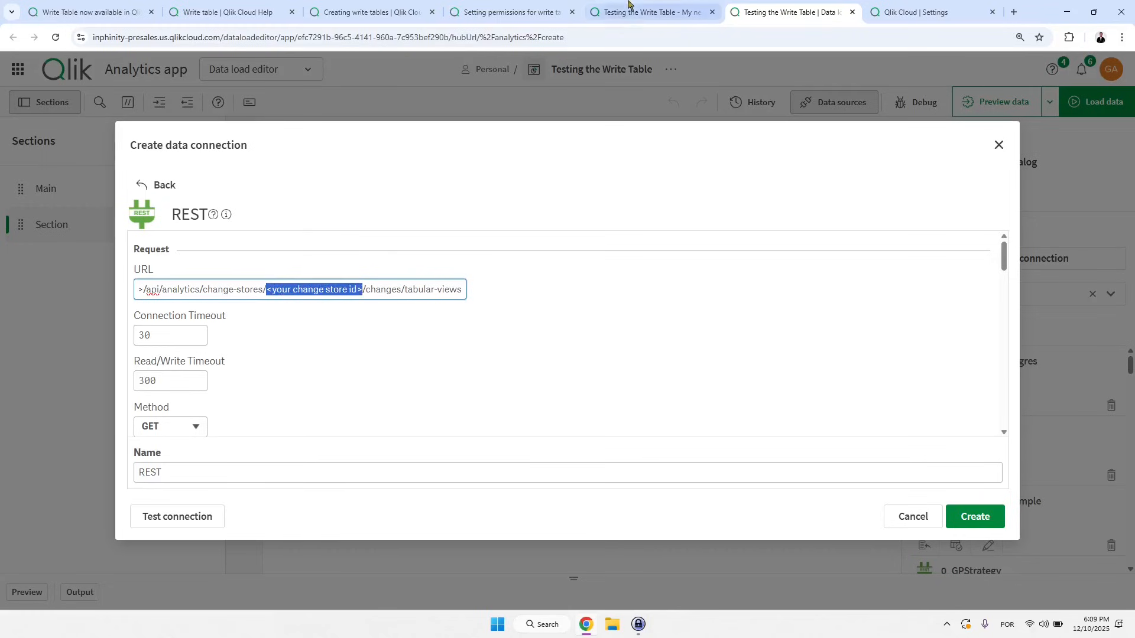
pyautogui.click(650, 11)
pyautogui.click(672, 400)
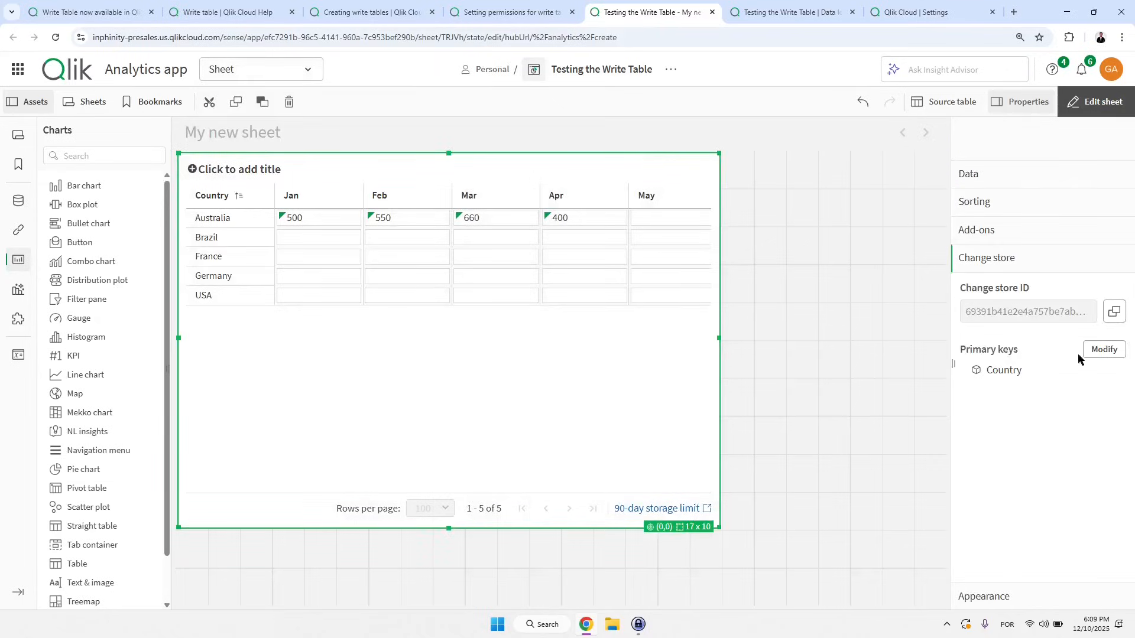
pyautogui.click(1112, 313)
pyautogui.click(791, 12)
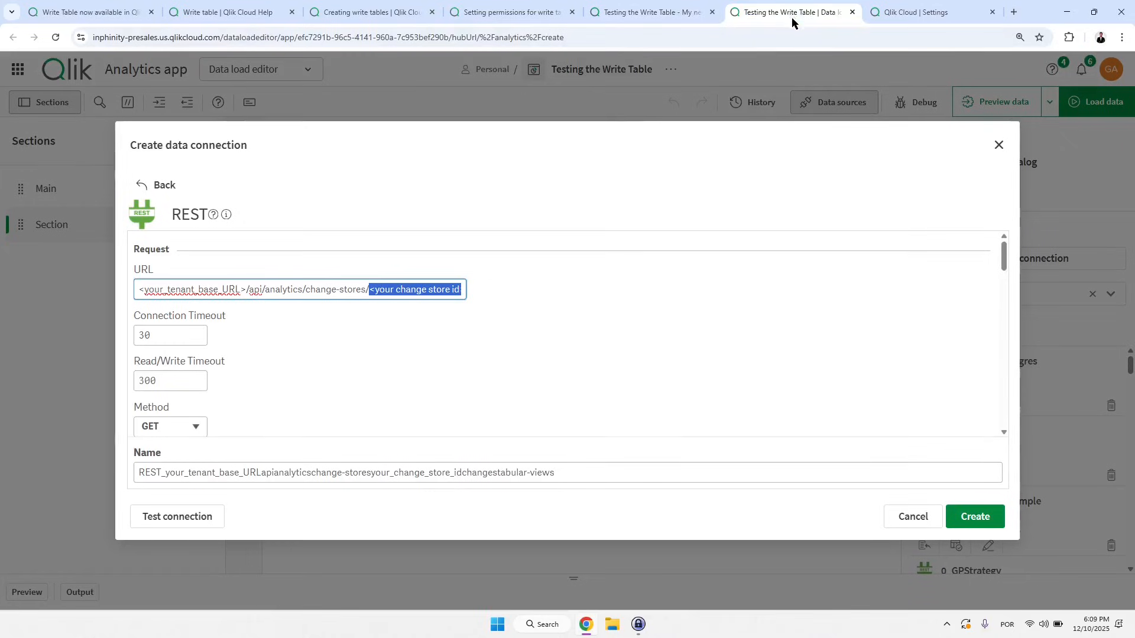
pyautogui.click(395, 289)
pyautogui.moveTo(370, 291); pyautogui.dragTo(192, 281)
pyautogui.hotkey('ctrl', 'v')
pyautogui.click(229, 37)
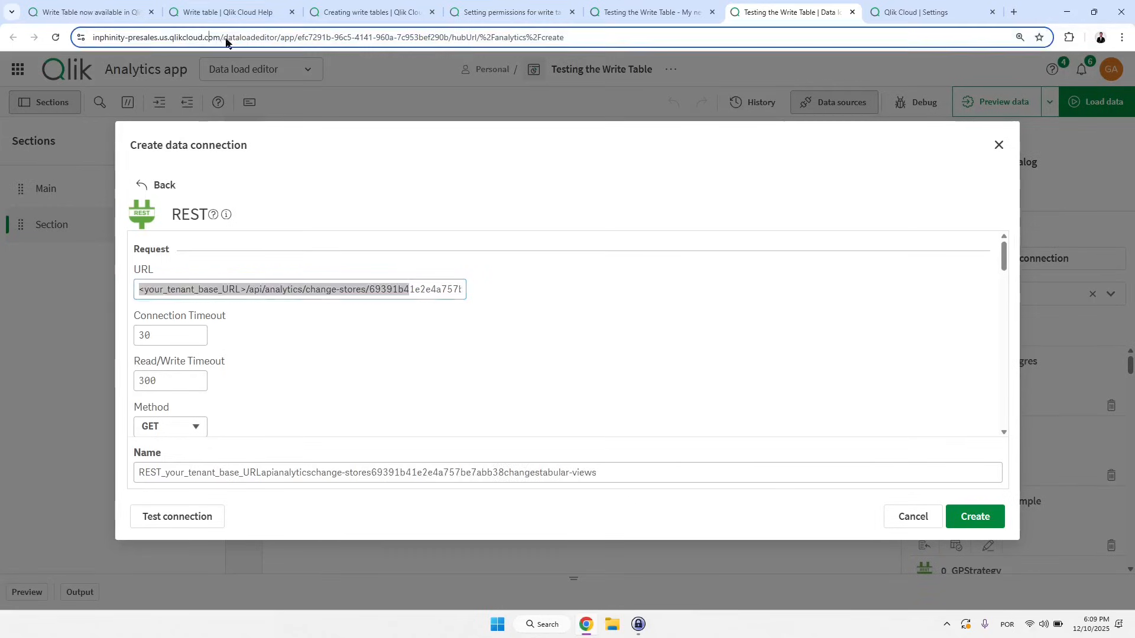
pyautogui.click(228, 37)
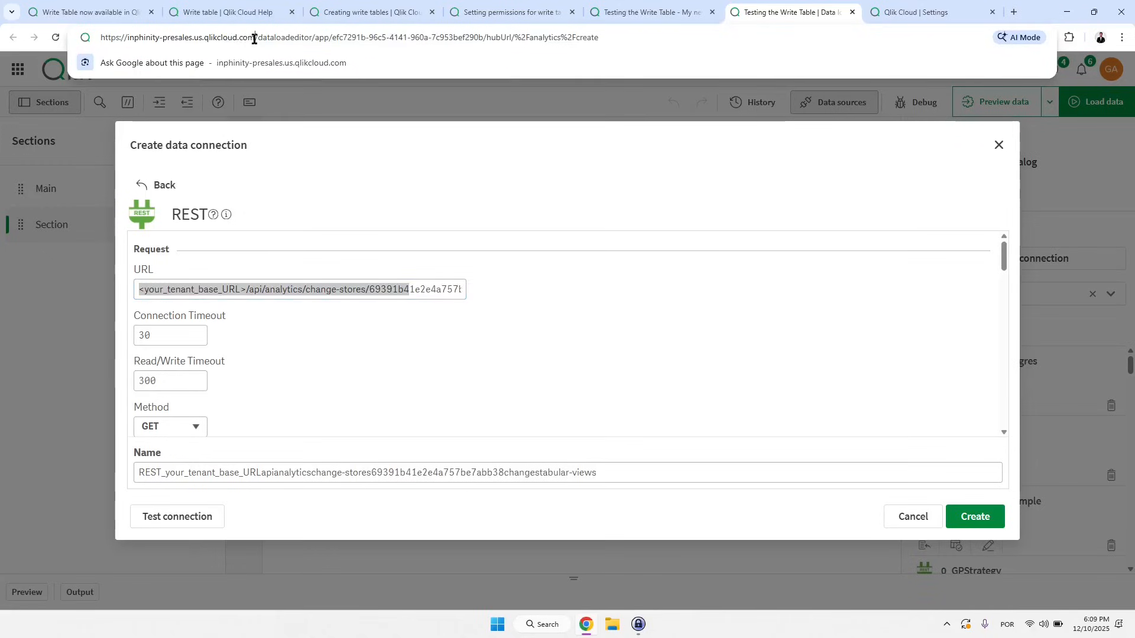
pyautogui.moveTo(254, 39); pyautogui.dragTo(93, 42)
pyautogui.click(258, 289)
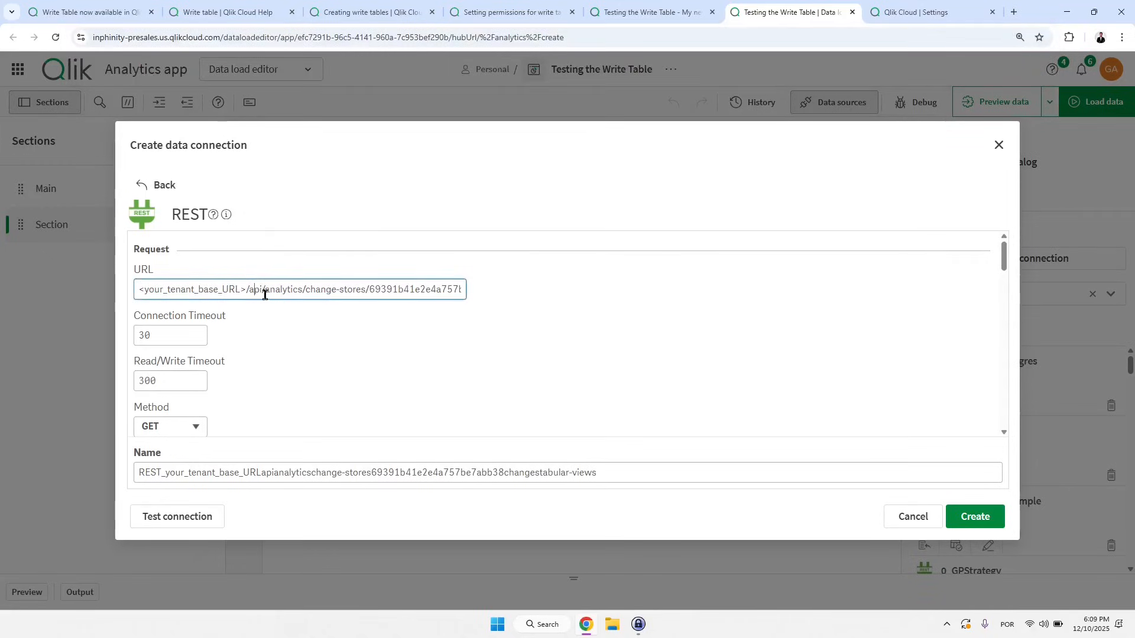
pyautogui.hotkey('shift', 'Home')
pyautogui.hotkey('ctrl', 'v')
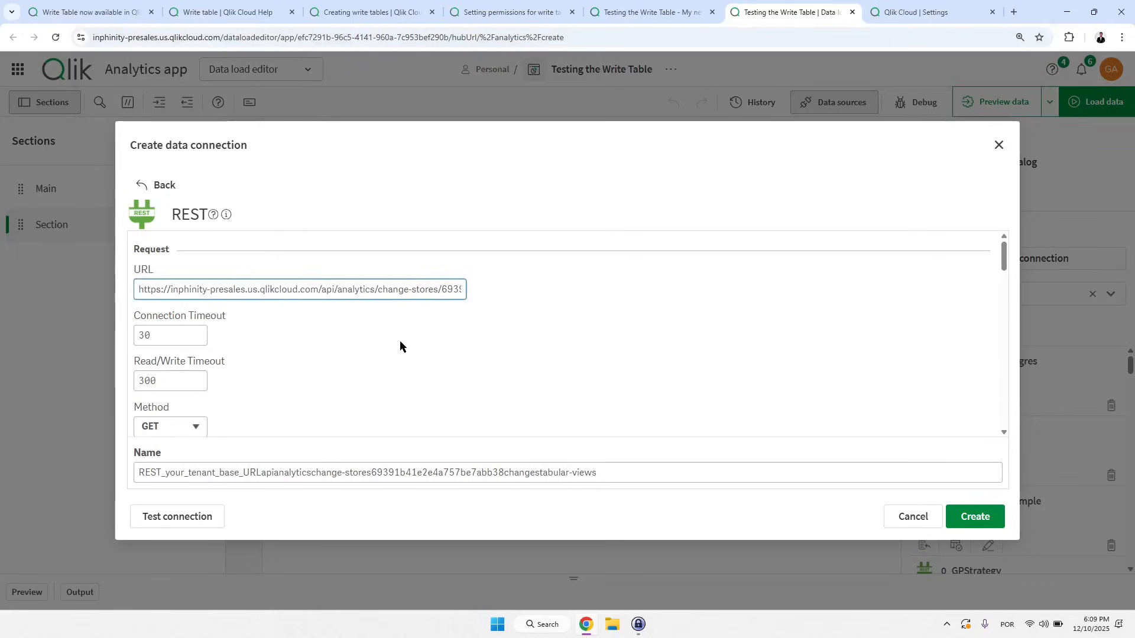
# Step: Add a query parameter named Limit with the value 100 to the REST connection
pyautogui.scroll(-10, 366, 353)
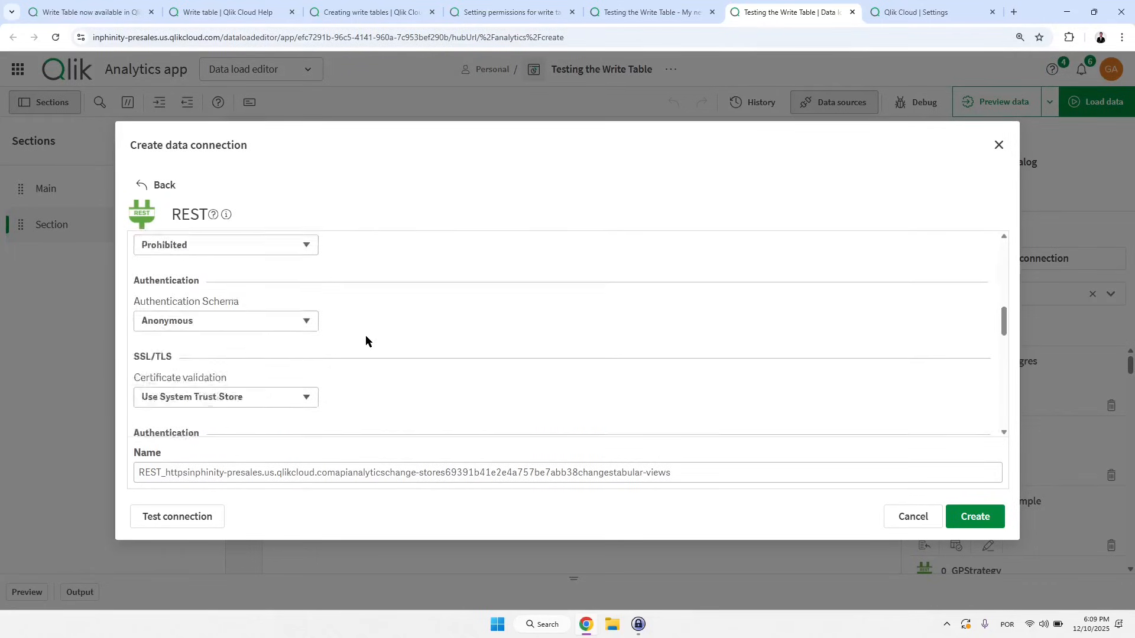
pyautogui.scroll(-8, 365, 335)
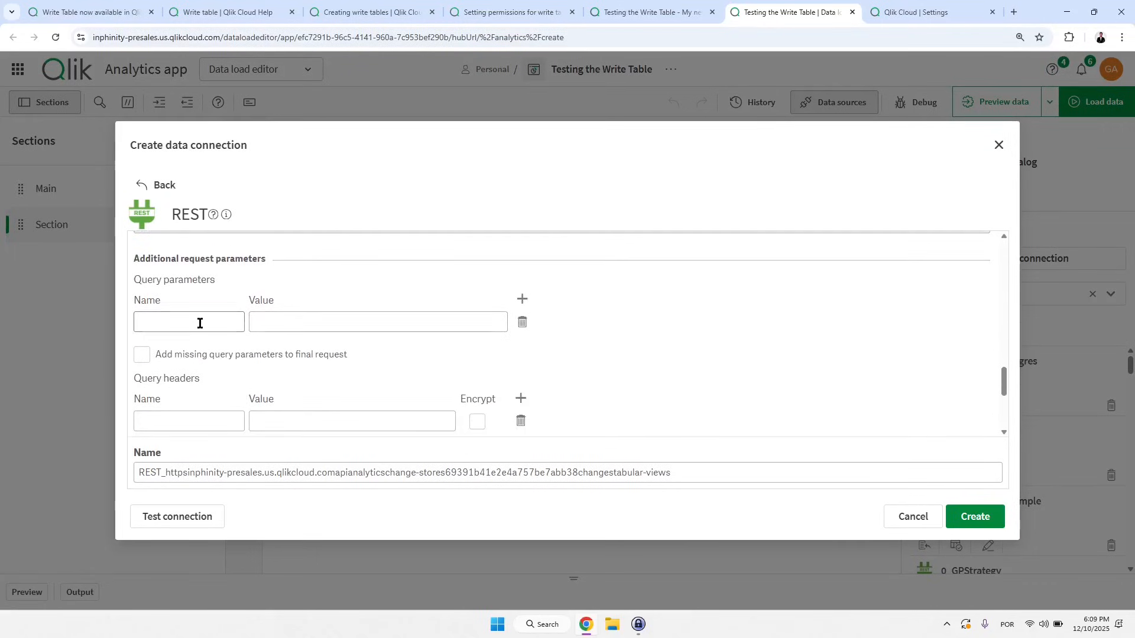
pyautogui.click(201, 322)
pyautogui.press('Tab')
pyautogui.scroll(-1, 206, 322)
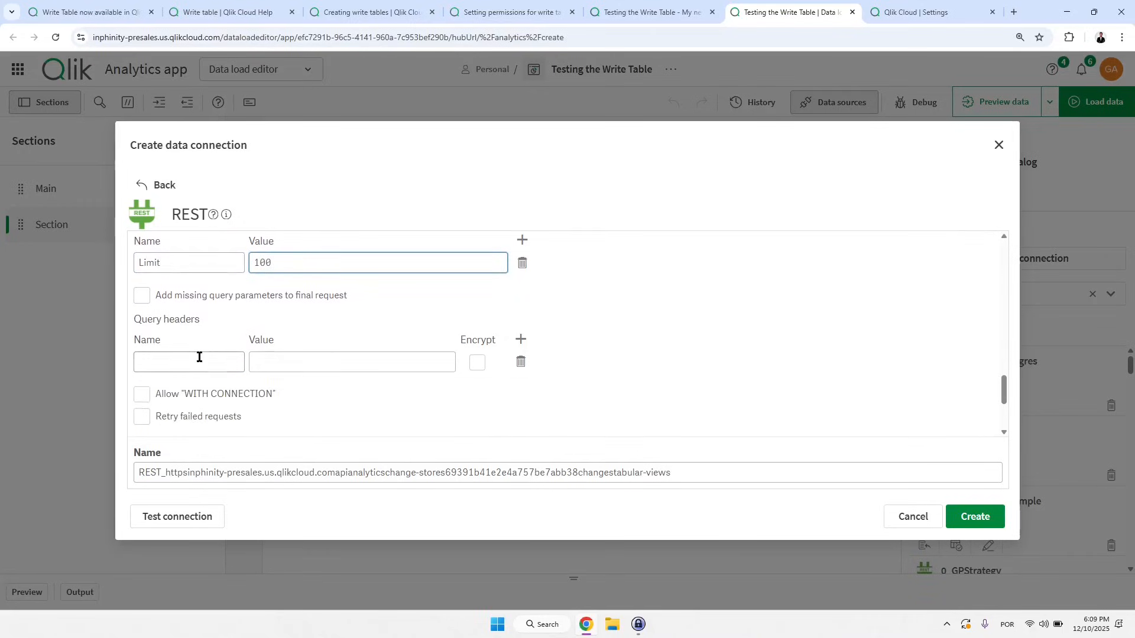
# Step: Add a query header named Authorization whose value starts with "Bearer" to the REST connection
pyautogui.click(204, 358)
pyautogui.write('Authorization')
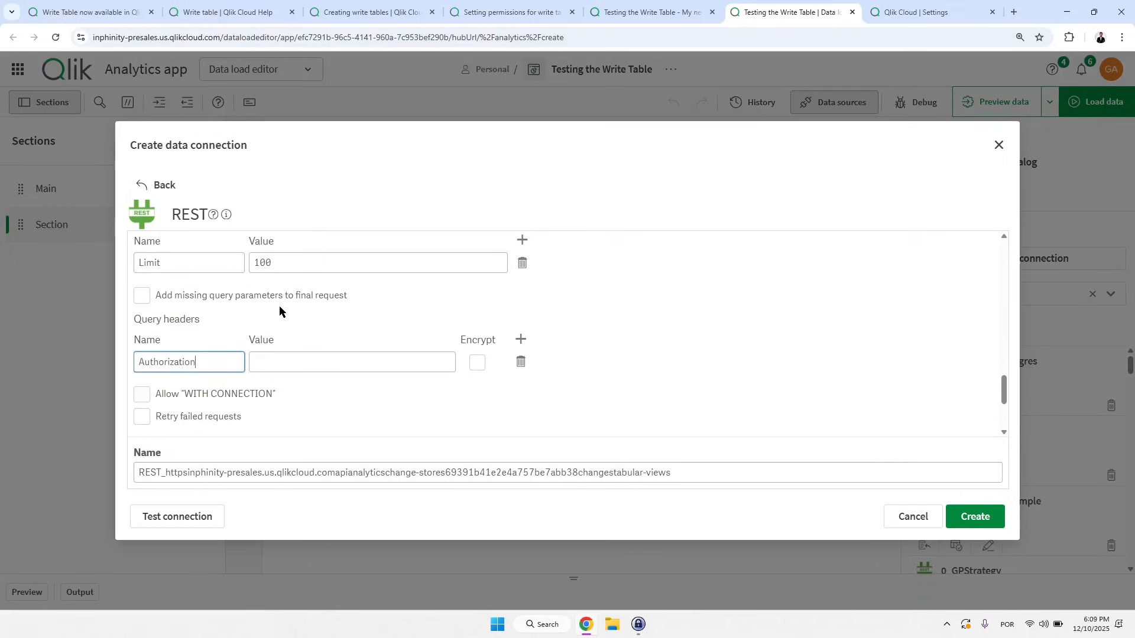
pyautogui.press('Tab')
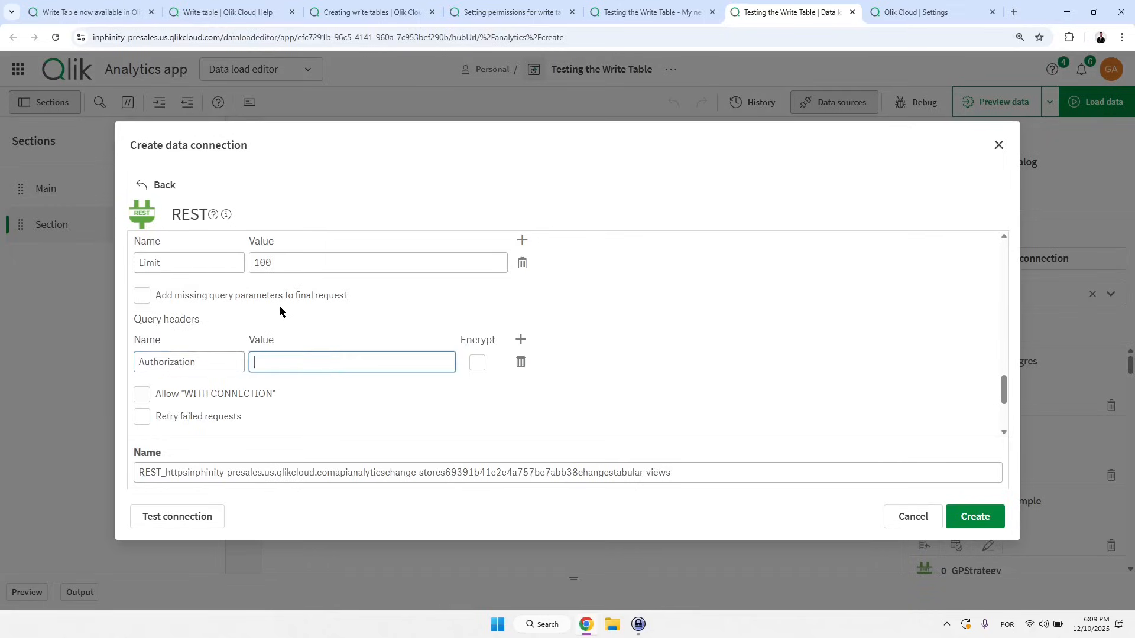
pyautogui.write('Bearer')
# Step: In the Qlik Cloud settings, generate a new API key described as "write table" with a 6-hour expiry and copy the key
pyautogui.click(908, 12)
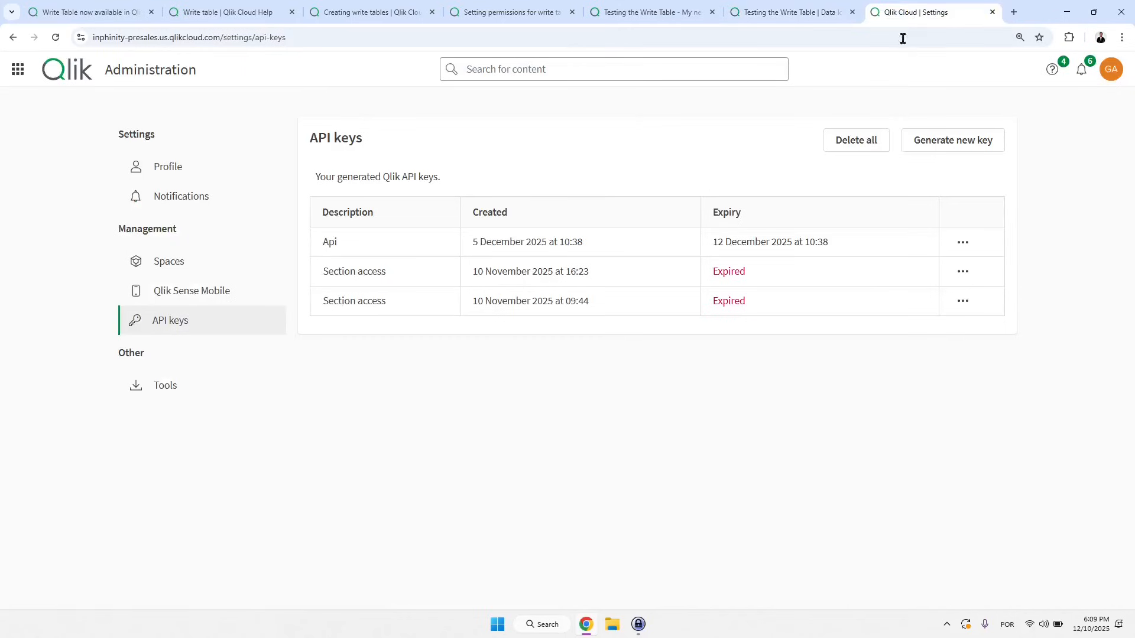
pyautogui.click(944, 148)
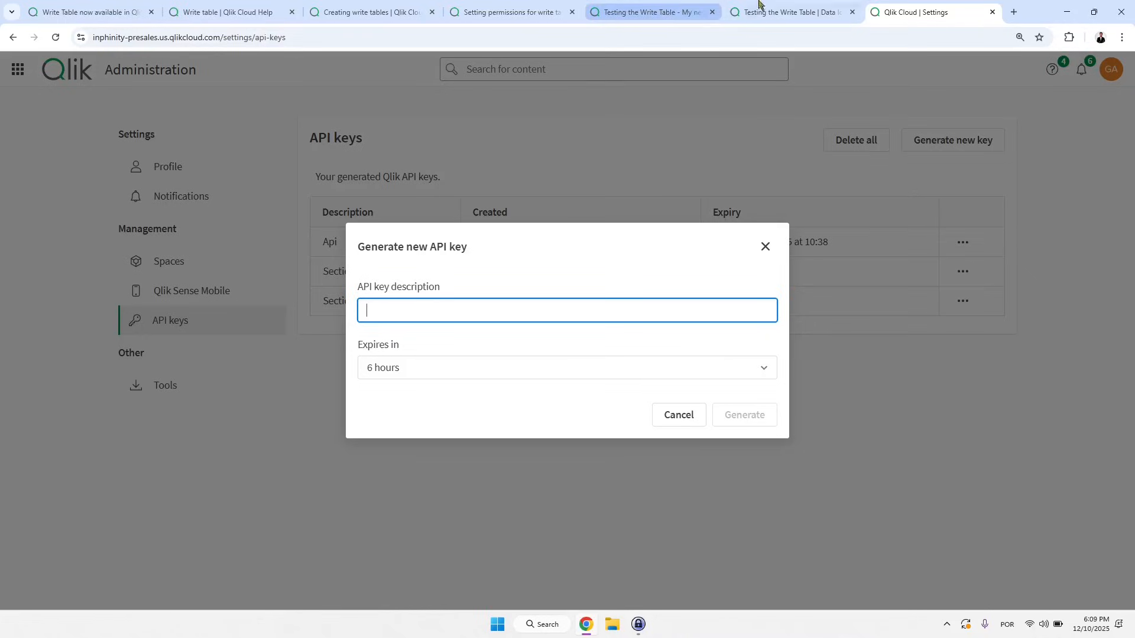
pyautogui.click(637, 371)
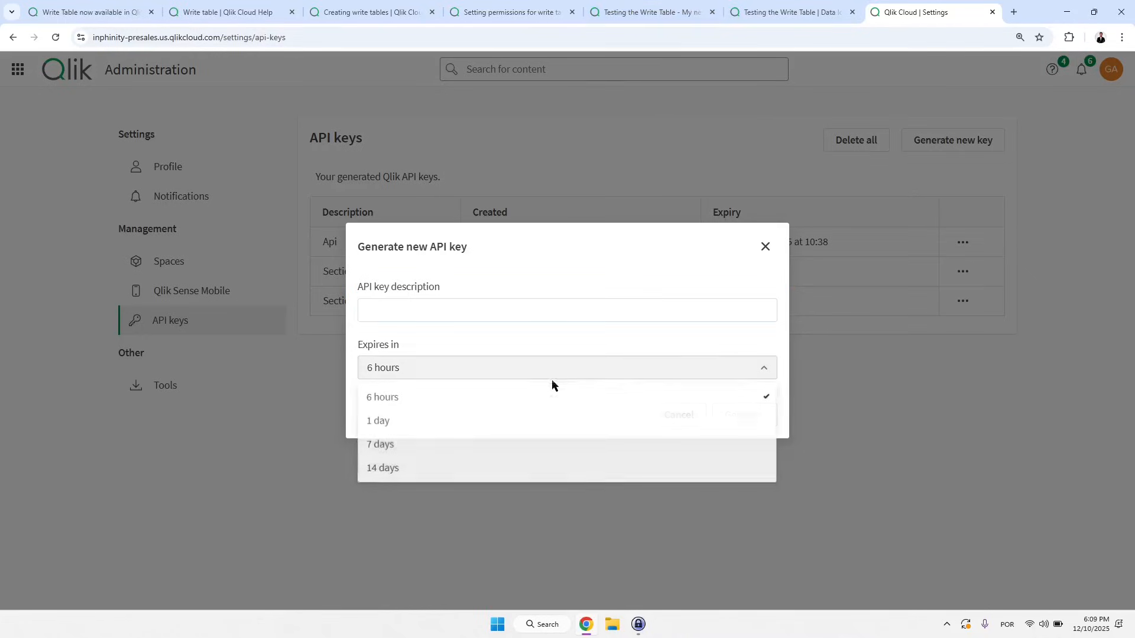
pyautogui.click(594, 339)
pyautogui.click(500, 311)
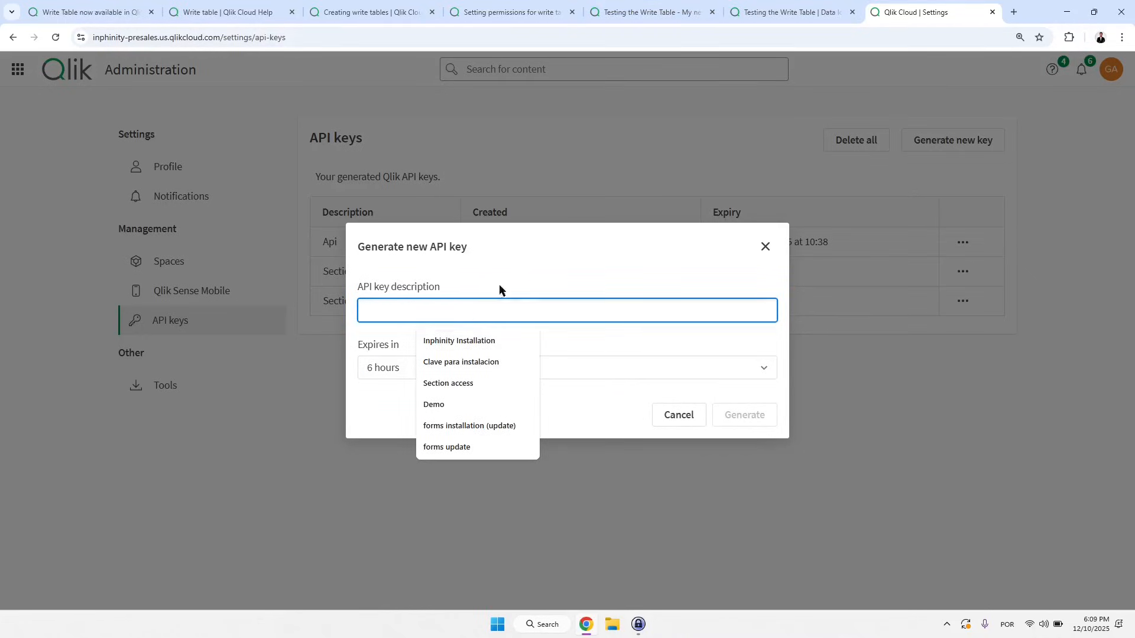
pyautogui.click(536, 243)
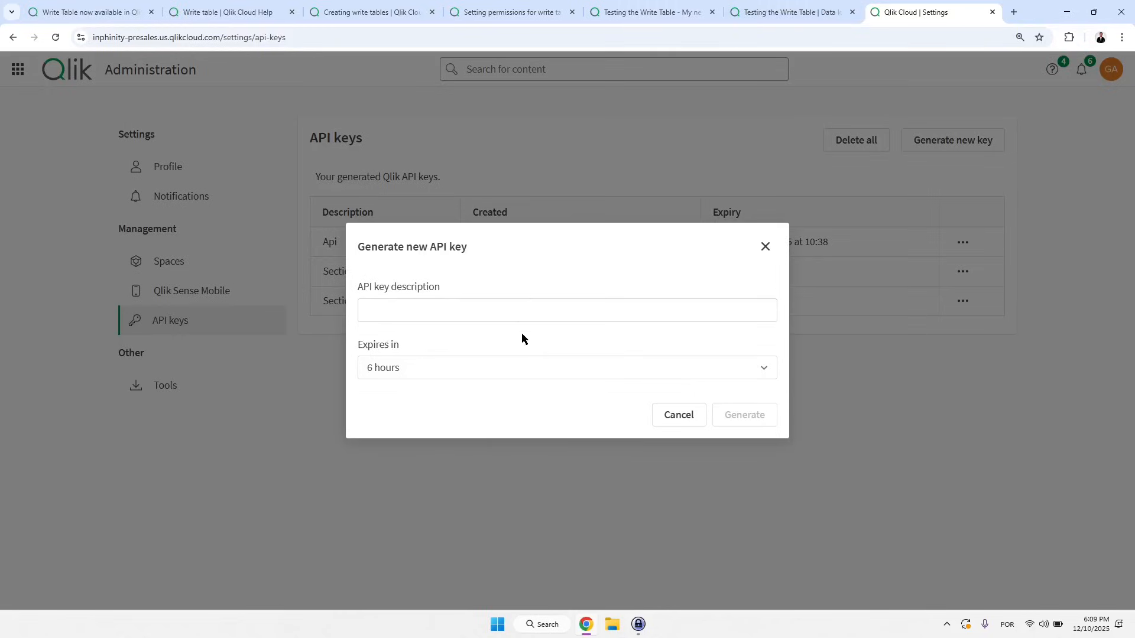
pyautogui.click(528, 311)
pyautogui.write('write table')
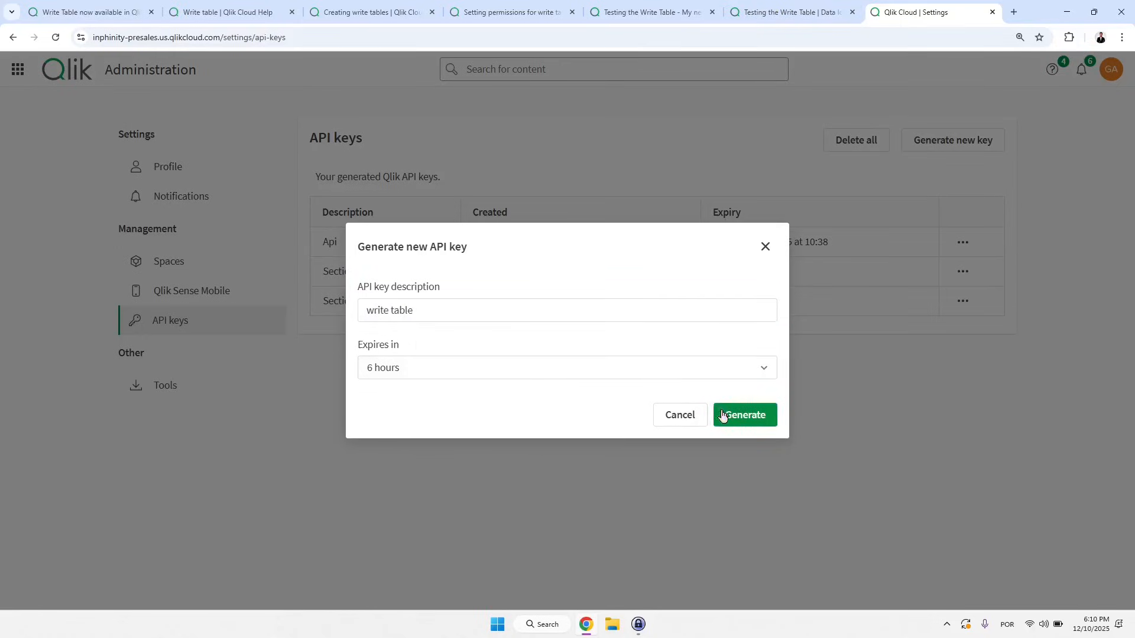
pyautogui.click(736, 416)
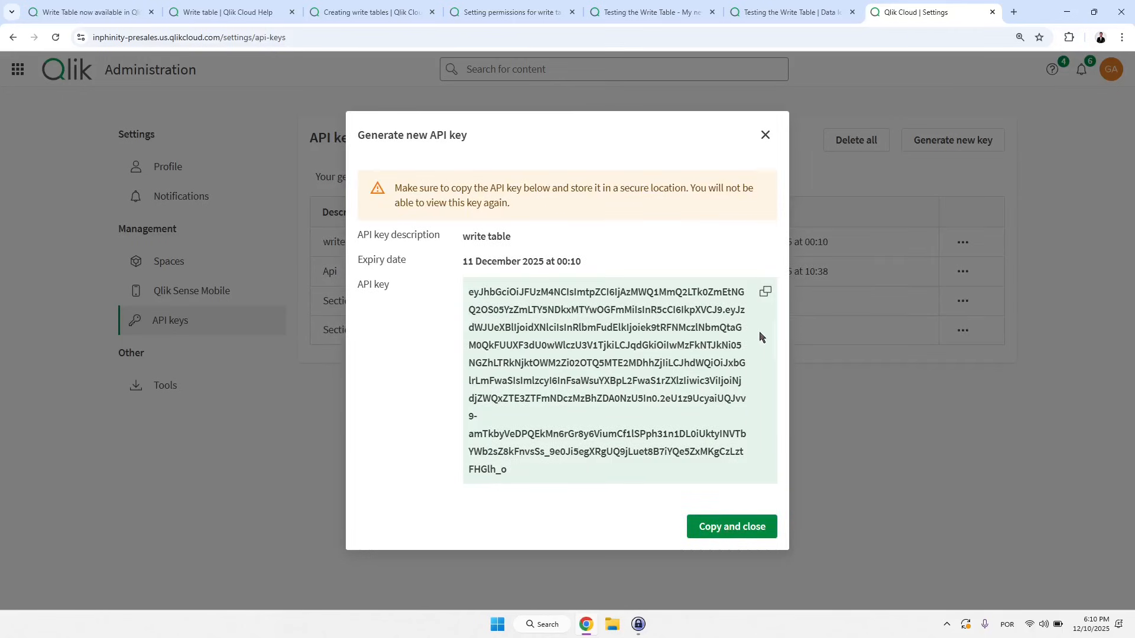
pyautogui.click(766, 299)
# Step: Paste the API key after "Bearer" in the Authorization header value, and create the connection under the name "Write table test"
pyautogui.click(786, 12)
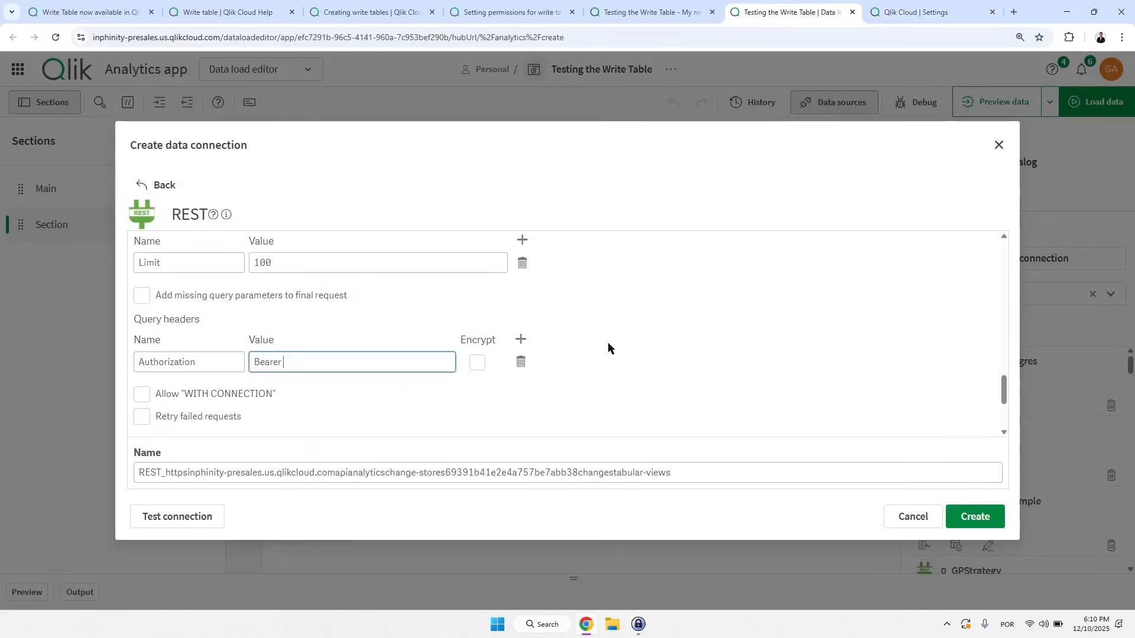
pyautogui.hotkey('ctrl', 'v')
pyautogui.click(309, 471)
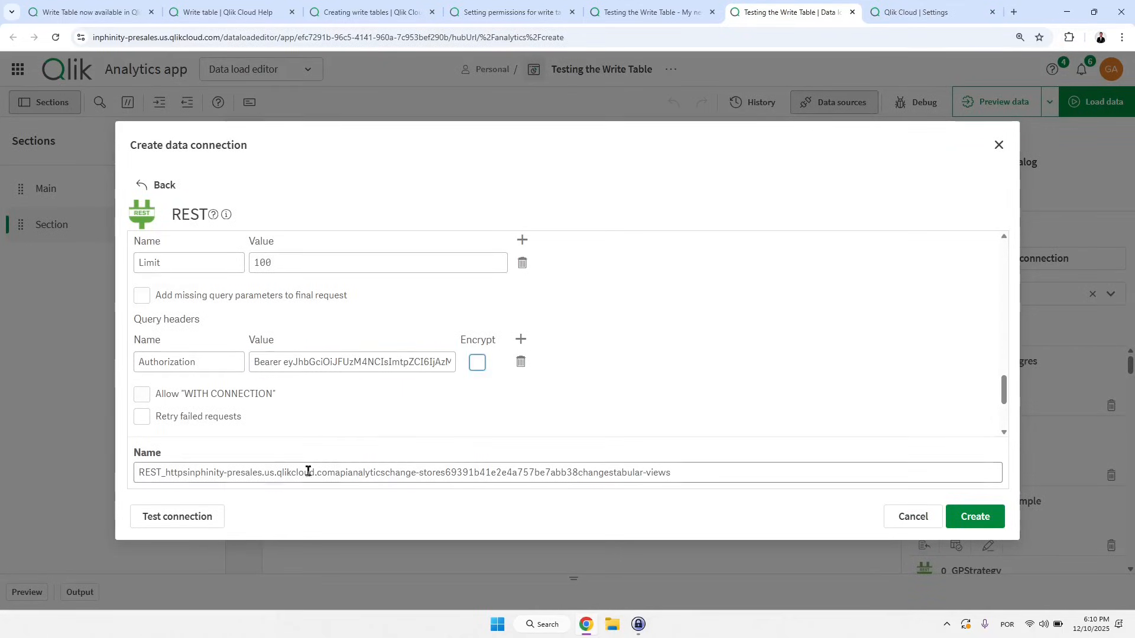
pyautogui.tripleClick(253, 472)
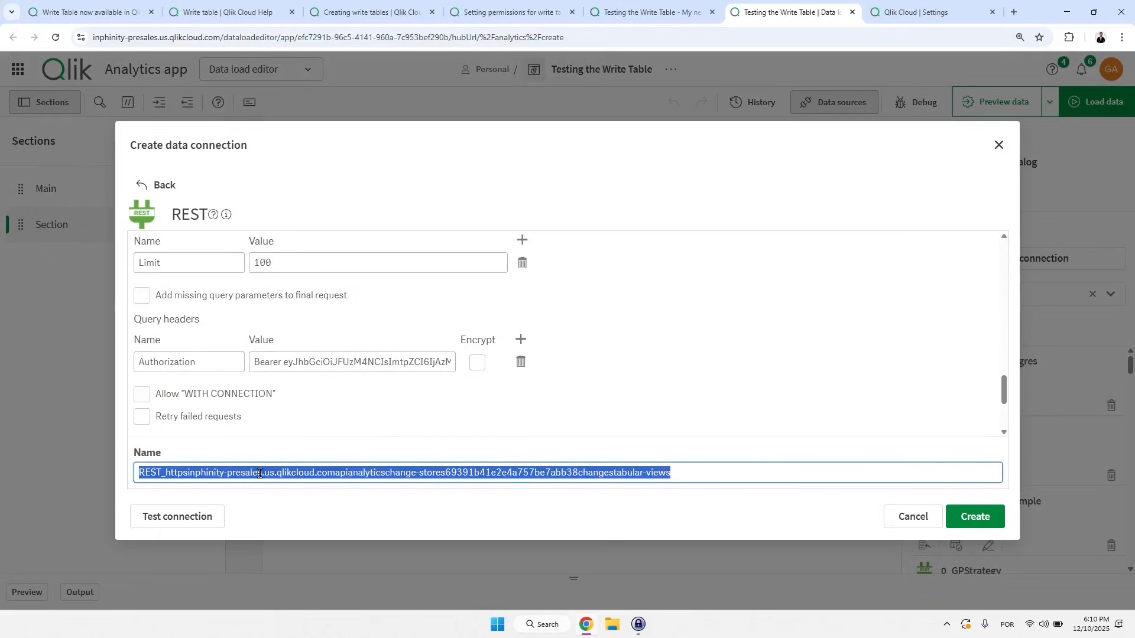
pyautogui.write('Wri')
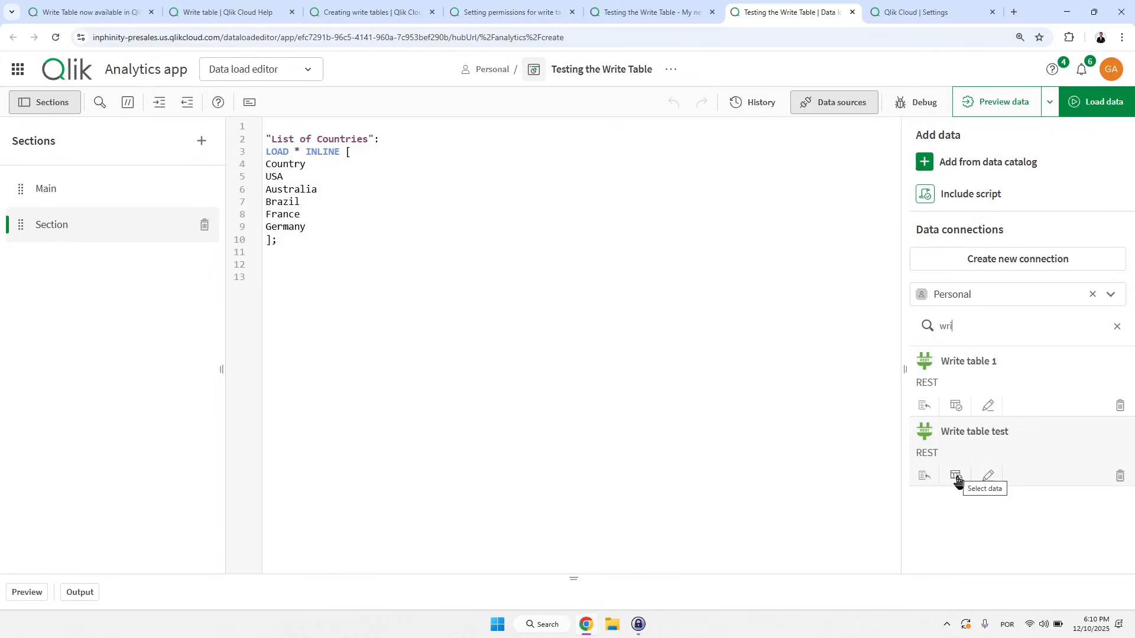
# Step: Select all fields of the data table under root from the "Write table test" connection and insert its load script
pyautogui.click(956, 476)
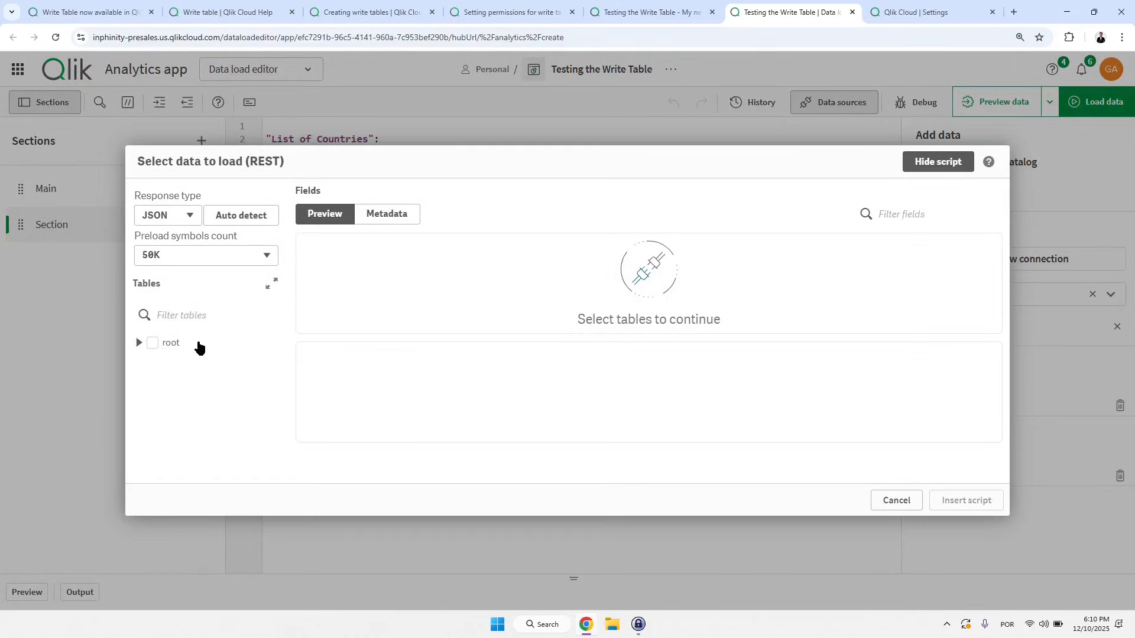
pyautogui.click(171, 344)
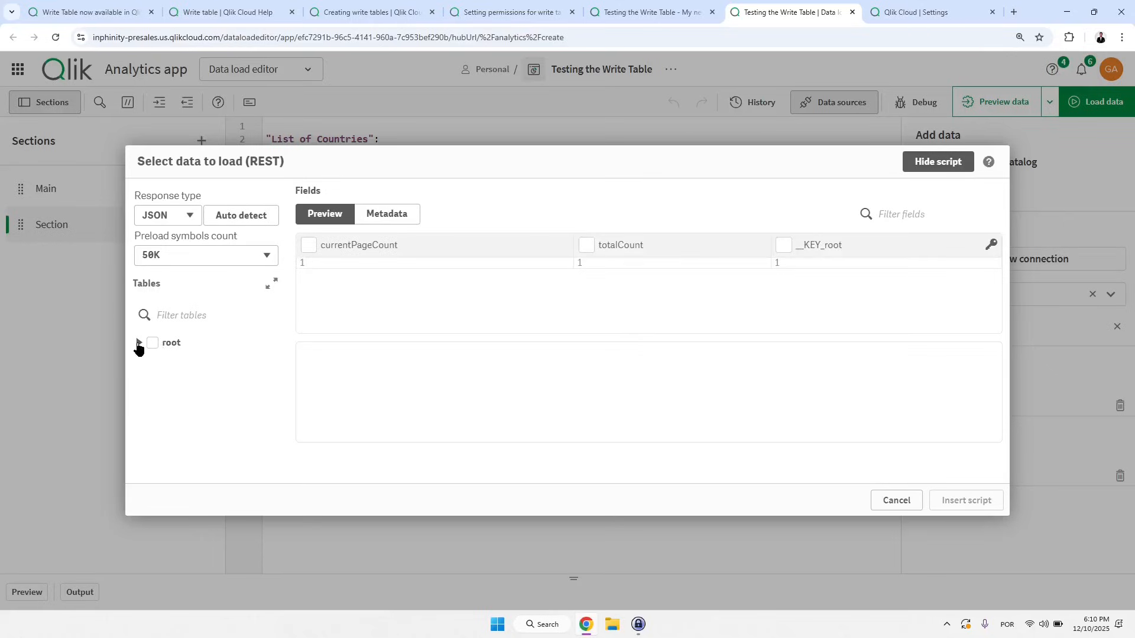
pyautogui.click(139, 344)
pyautogui.click(177, 360)
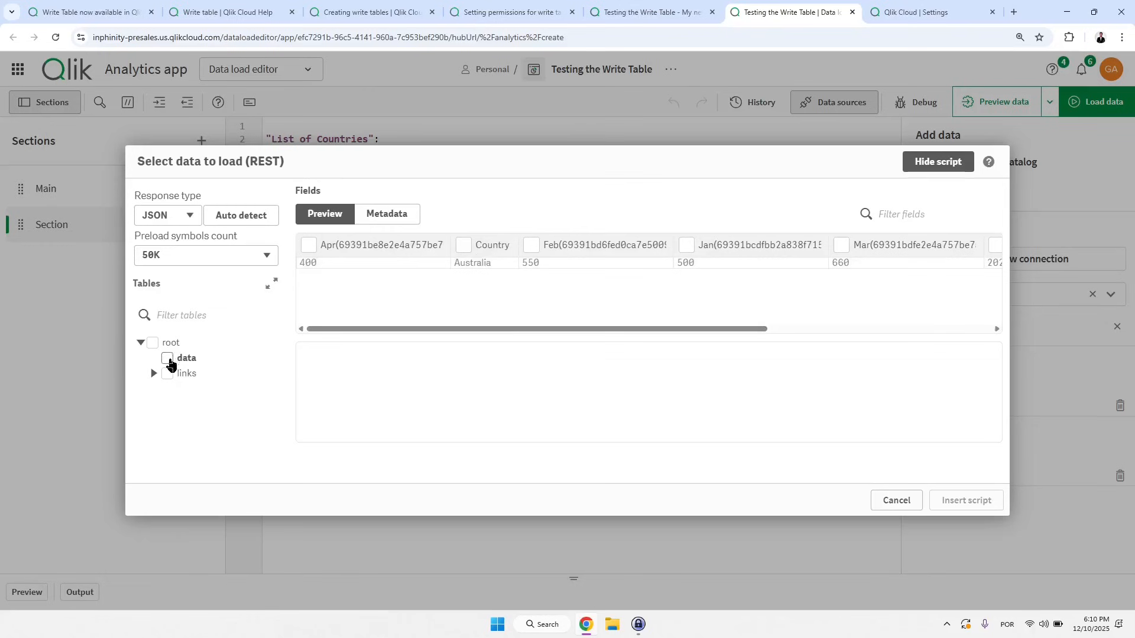
pyautogui.click(168, 359)
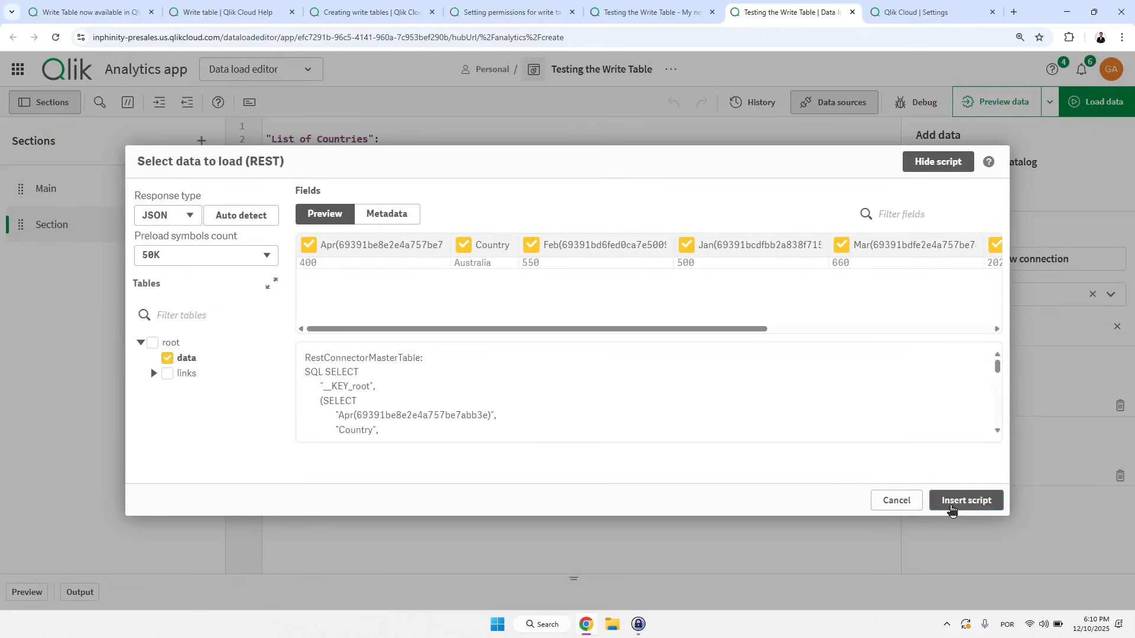
pyautogui.click(951, 504)
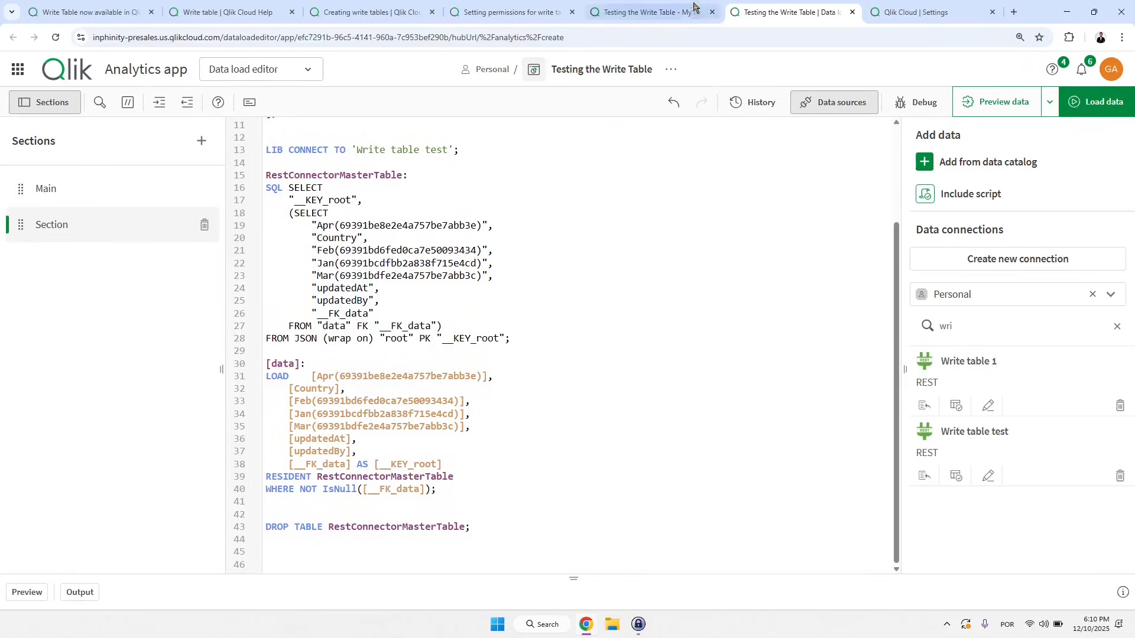
# Step: Widen the write table on the app sheet to 21 grid columns and return to the data load editor
pyautogui.click(650, 12)
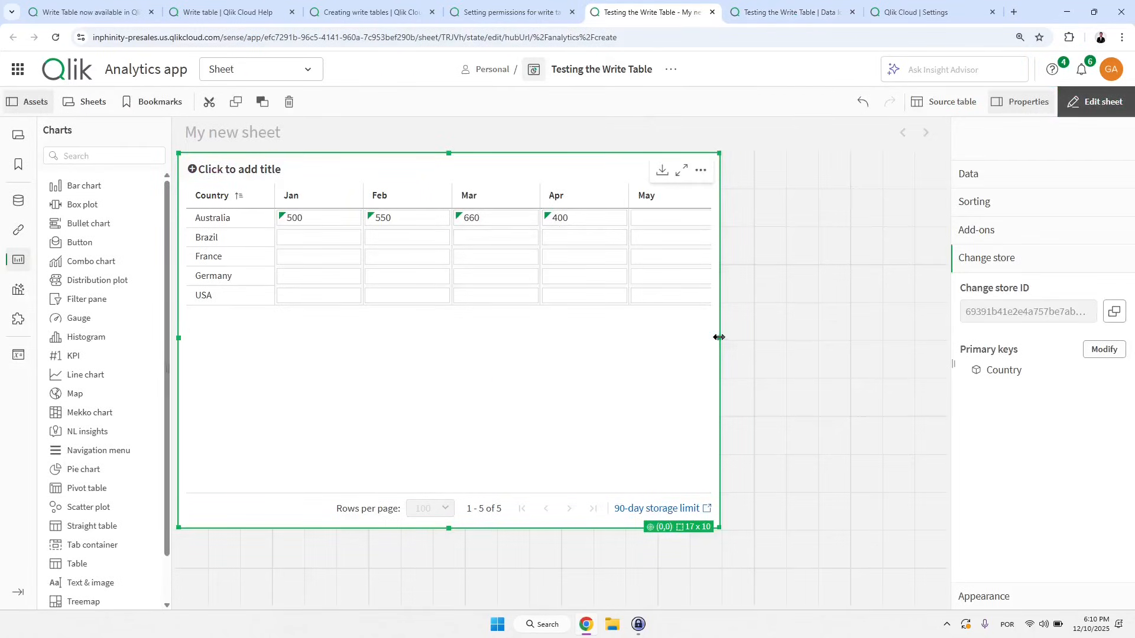
pyautogui.moveTo(719, 338); pyautogui.dragTo(848, 337)
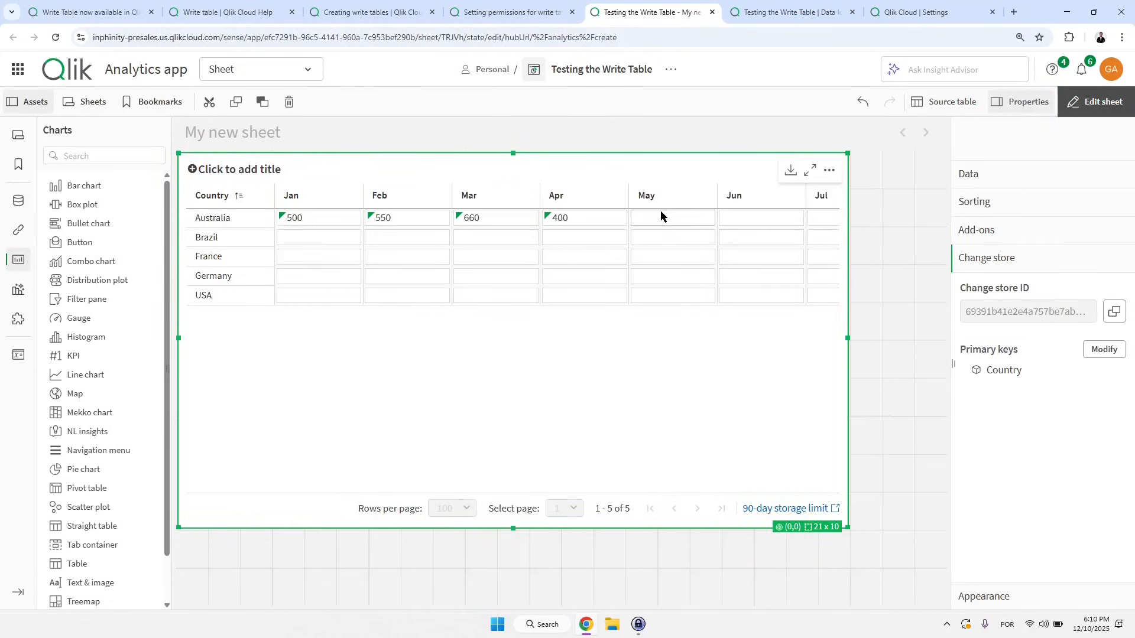
pyautogui.click(756, 13)
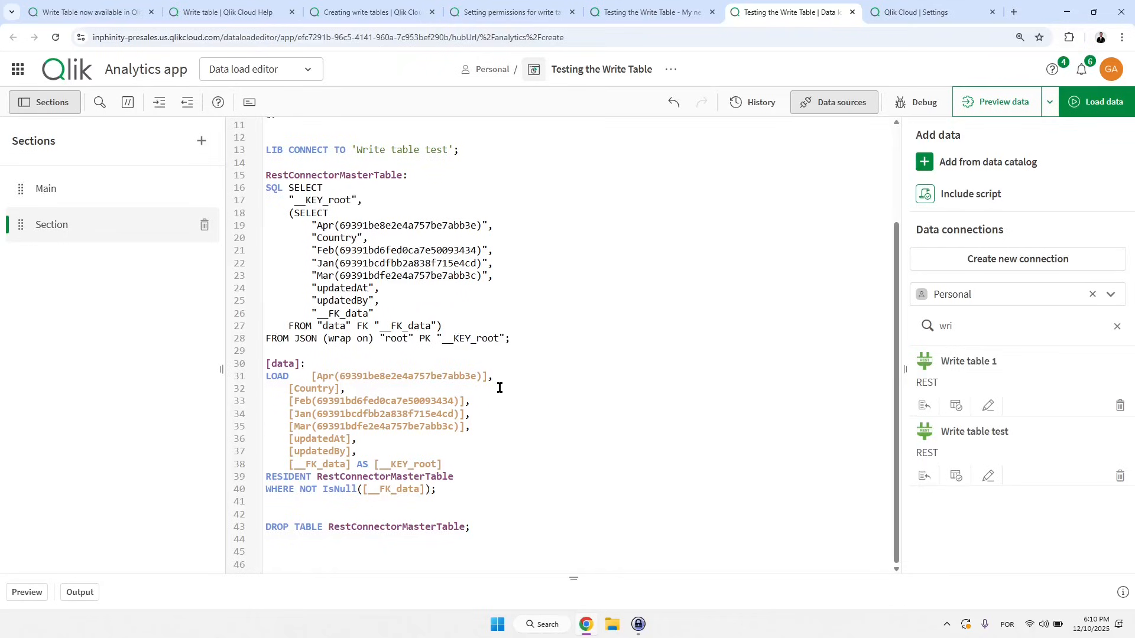
# Step: Move the Apr field in the [data] LOAD statement to its own line directly after the Mar field
pyautogui.moveTo(493, 376); pyautogui.dragTo(311, 376)
pyautogui.press('BackSpace')
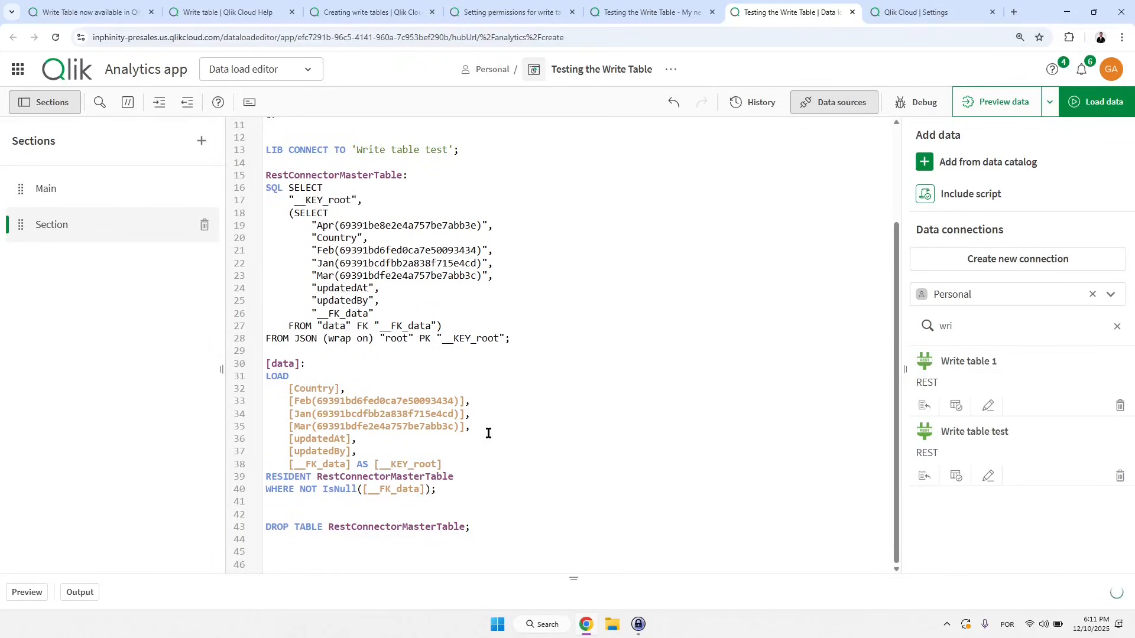
pyautogui.click(488, 433)
pyautogui.press('Return')
pyautogui.hotkey('ctrl', 'v')
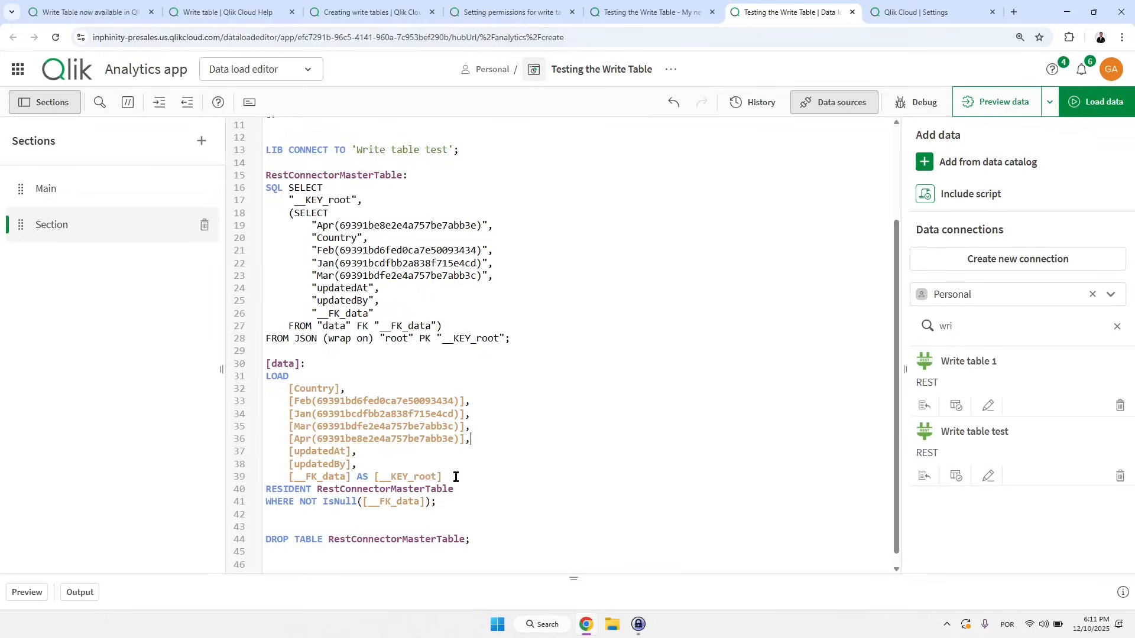
# Step: Delete the updatedAt, updatedBy and "[__FK_data] AS [__KEY_root]" lines from the [data] LOAD statement, including the comma after Apr
pyautogui.moveTo(457, 474); pyautogui.dragTo(276, 456)
pyautogui.click(413, 466)
pyautogui.moveTo(451, 475); pyautogui.dragTo(343, 465)
pyautogui.moveTo(451, 477); pyautogui.dragTo(475, 452)
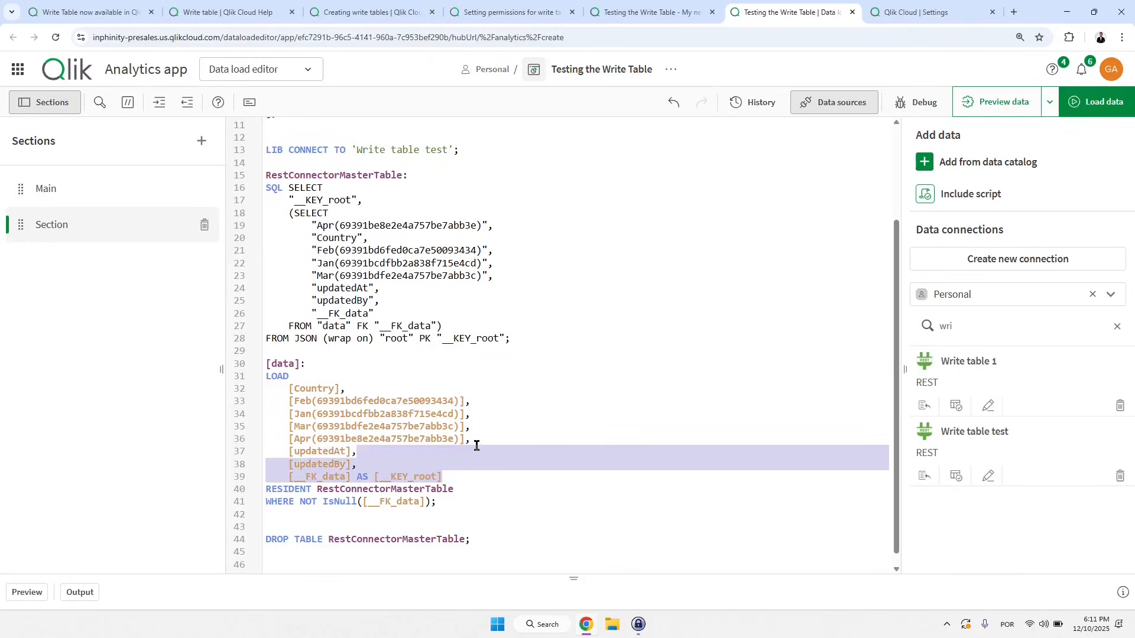
pyautogui.press('BackSpace')
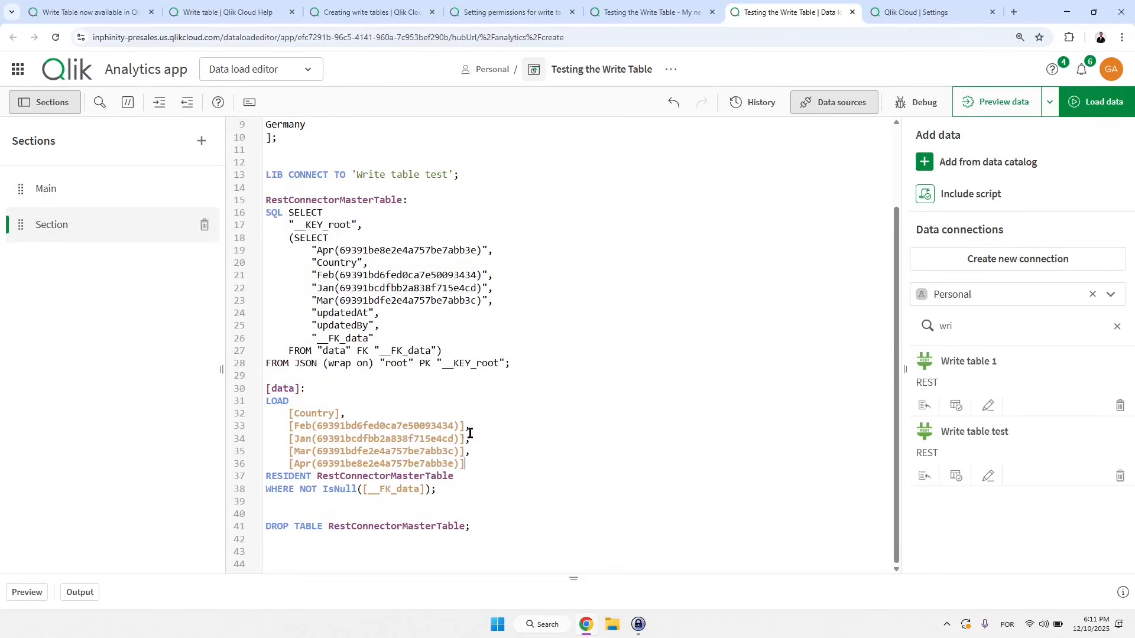
# Step: Alias the month fields in the [data] LOAD statement: Feb AS 02, Jan AS 01, Mar AS 03 and Apr AS 04
pyautogui.click(466, 429)
pyautogui.write('AS')
pyautogui.press('Delete')
pyautogui.write('AS ')
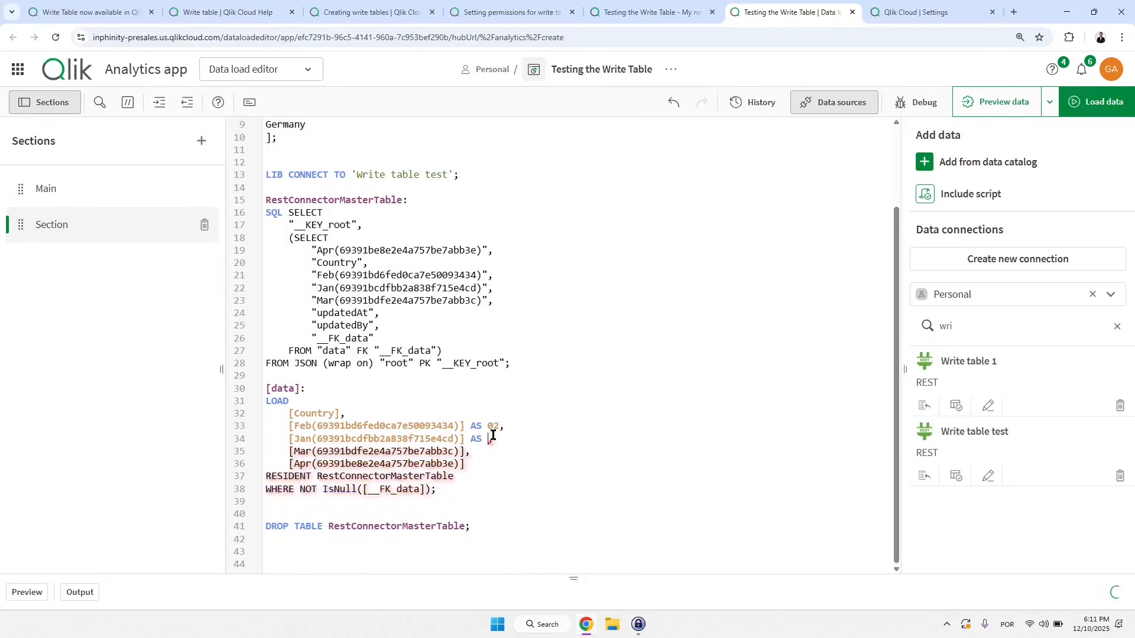
pyautogui.write('01')
pyautogui.click(466, 451)
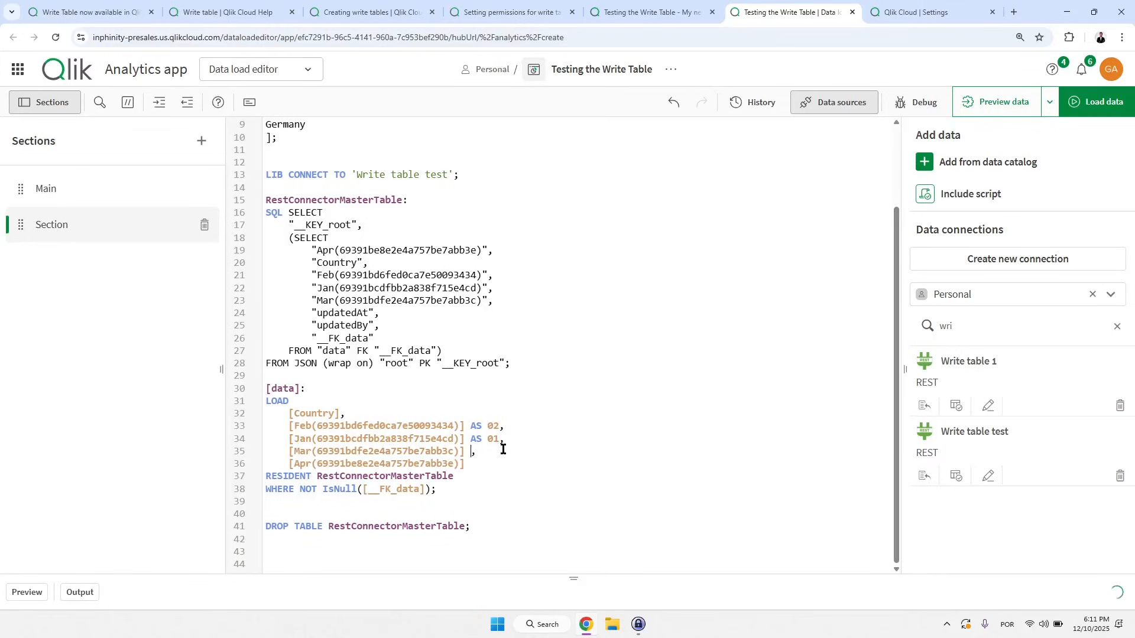
pyautogui.write('AS AS ')
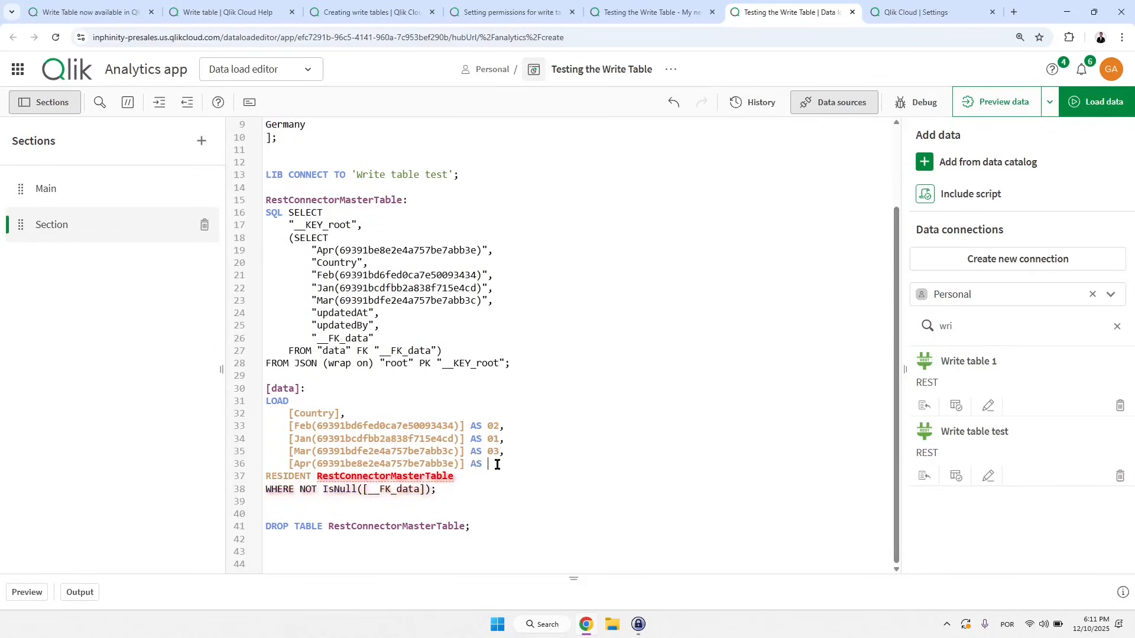
pyautogui.write('-4')
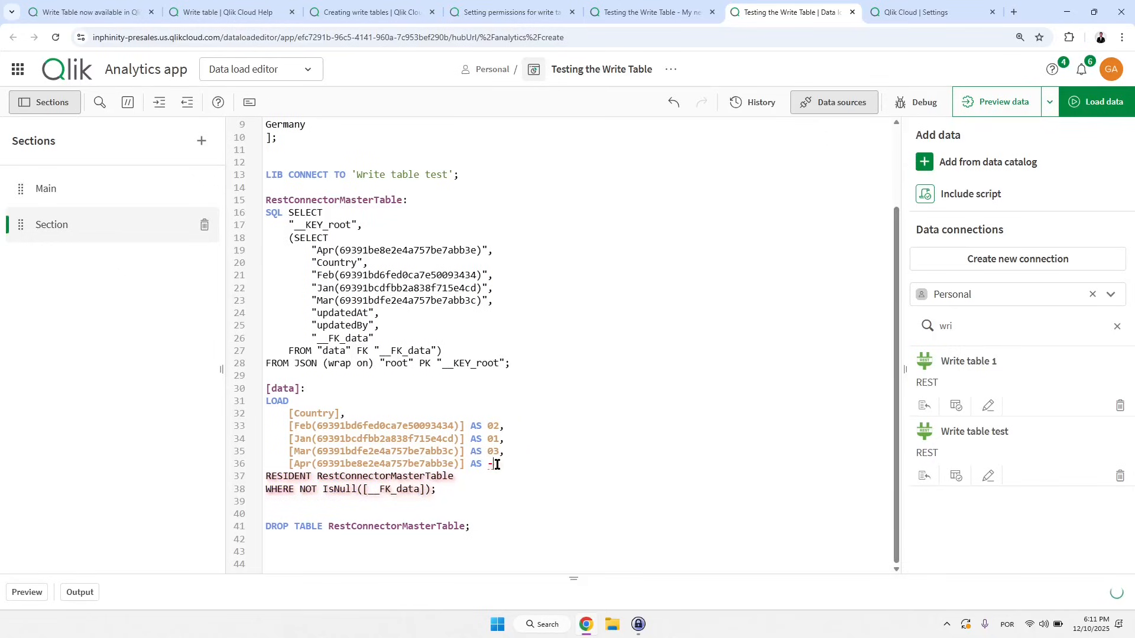
pyautogui.press('BackSpace')
pyautogui.write('04')
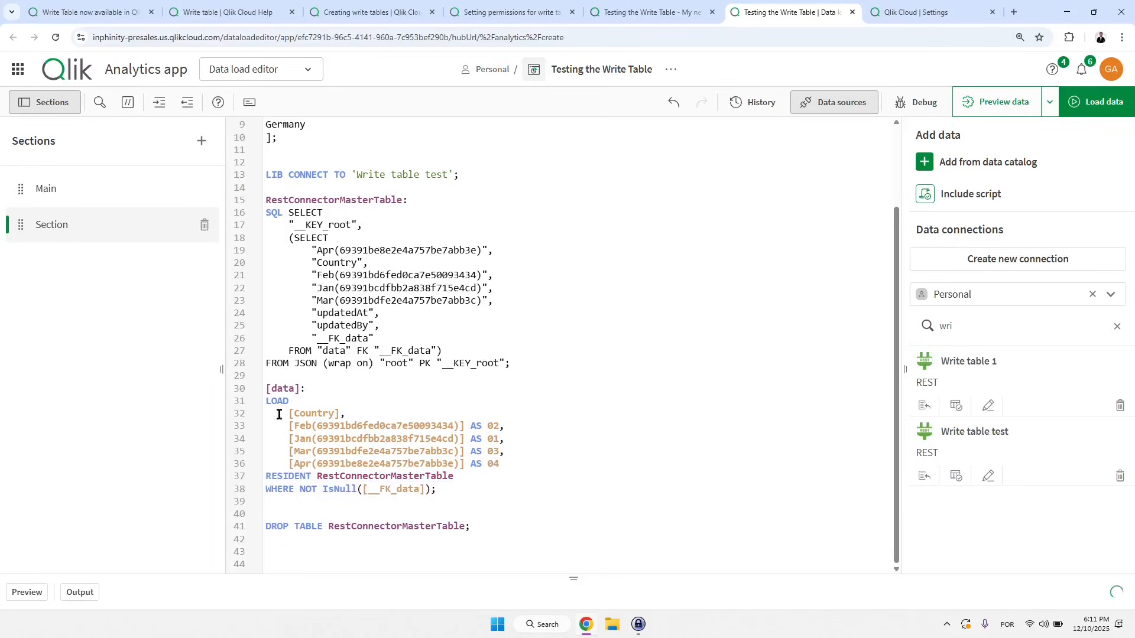
# Step: Add the prefix Crosstable(MonthNumber,Sales,1) on its own line above LOAD in the [data] table
pyautogui.press('Return')
pyautogui.write('Cro')
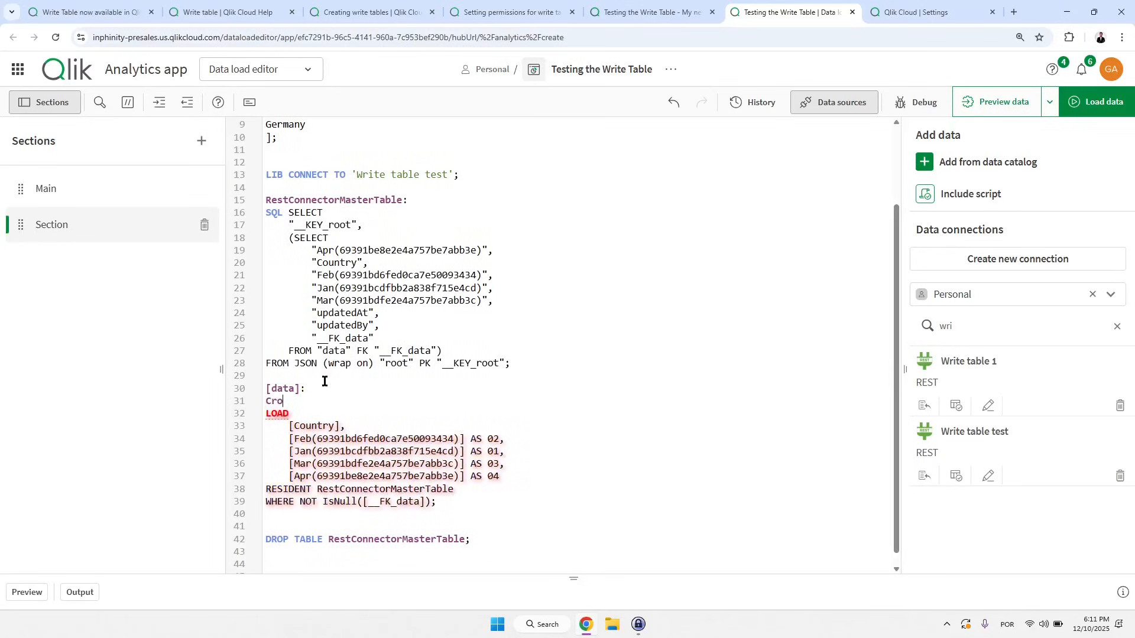
pyautogui.write('sst')
pyautogui.press('BackSpace')
pyautogui.write('stable(MonthNumber,Sales,')
pyautogui.moveTo(398, 402); pyautogui.dragTo(414, 401)
pyautogui.click(435, 401)
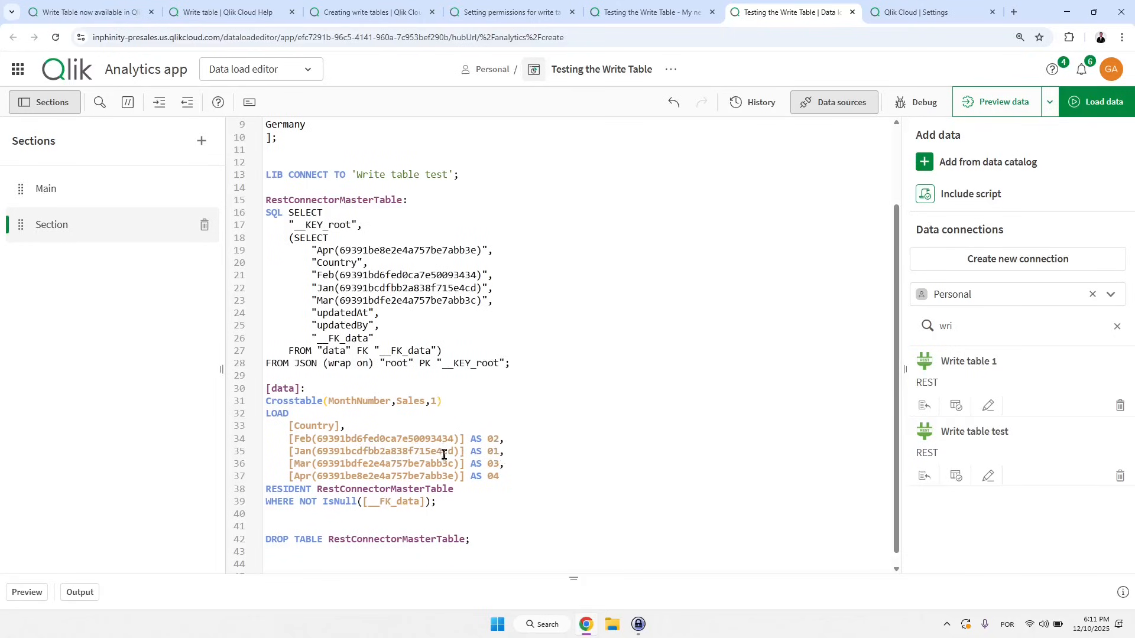
# Step: Load the data with the edited script and return to the app sheet
pyautogui.click(1096, 110)
pyautogui.click(267, 72)
pyautogui.click(280, 174)
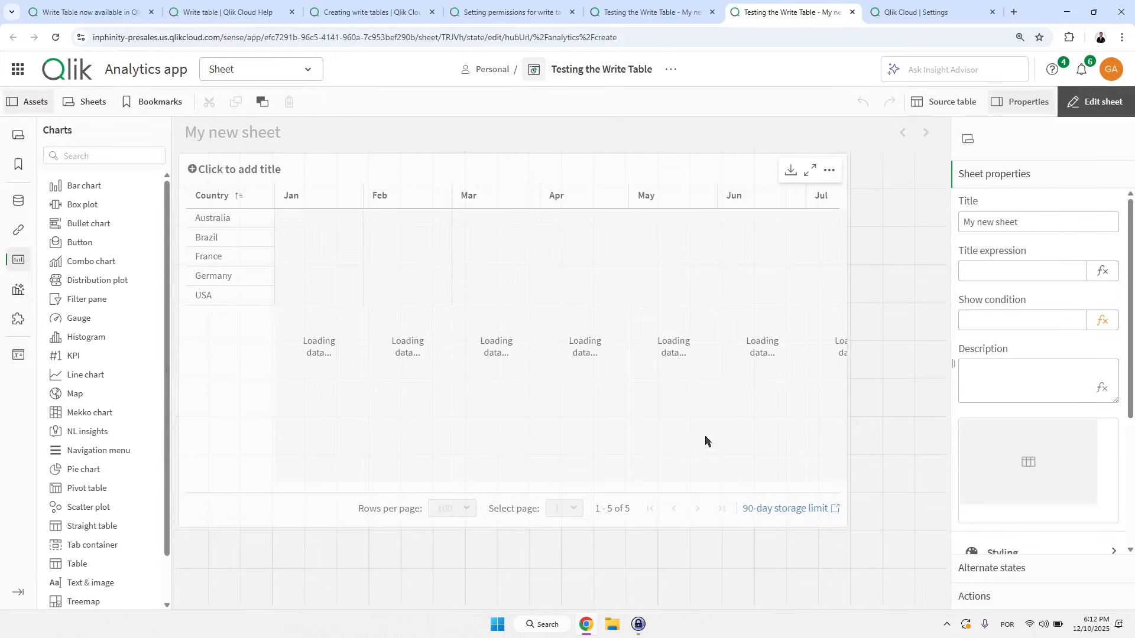
# Step: Narrow the write table to 15 grid columns and add a bar chart of Sum(Sales) by MonthNumber in the freed space
pyautogui.click(620, 384)
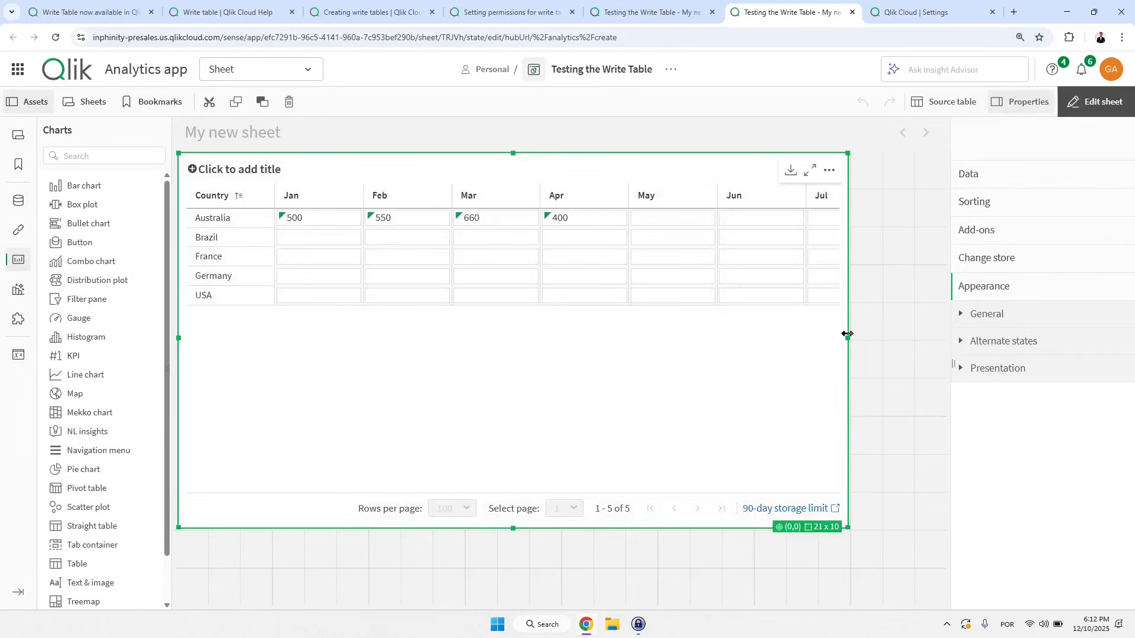
pyautogui.moveTo(847, 336); pyautogui.dragTo(655, 338)
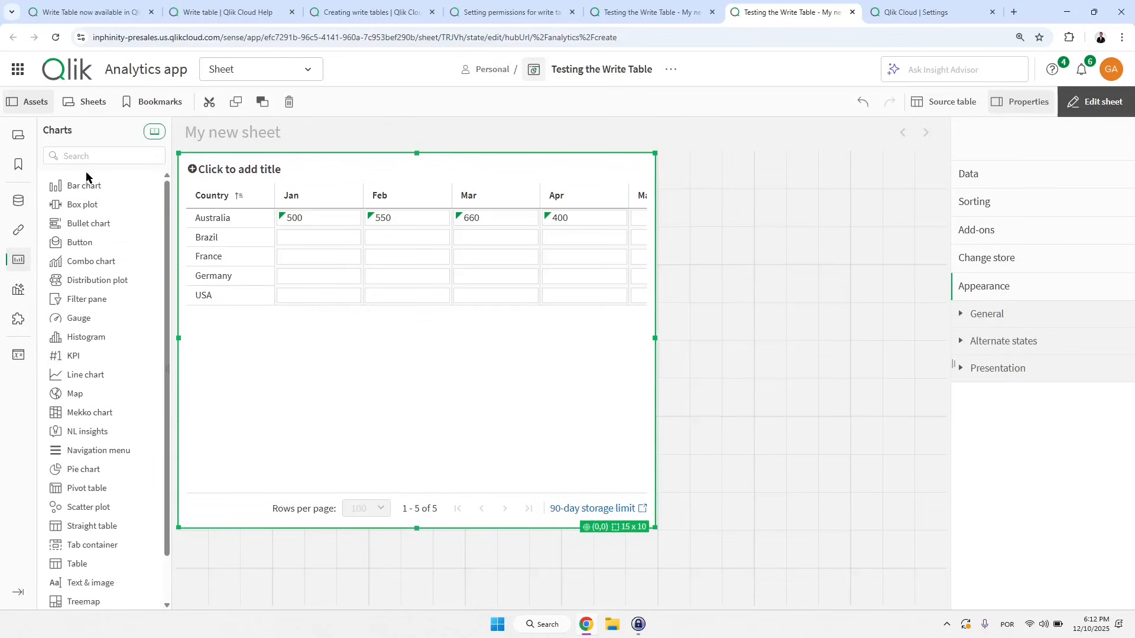
pyautogui.moveTo(83, 185); pyautogui.dragTo(810, 387)
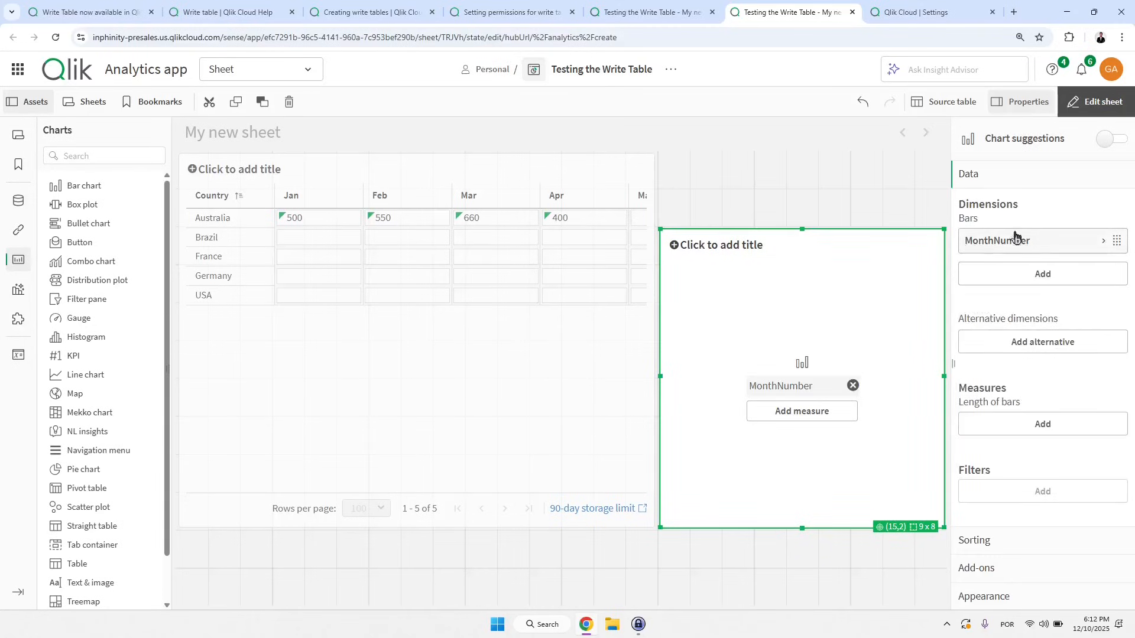
pyautogui.click(1016, 433)
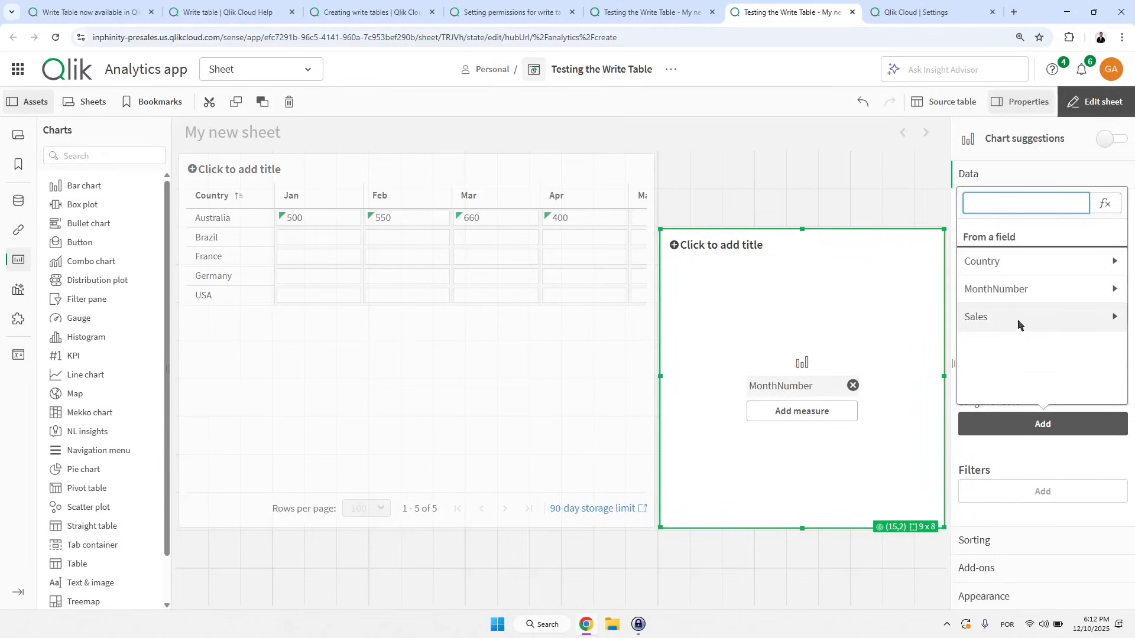
pyautogui.click(993, 316)
pyautogui.click(993, 253)
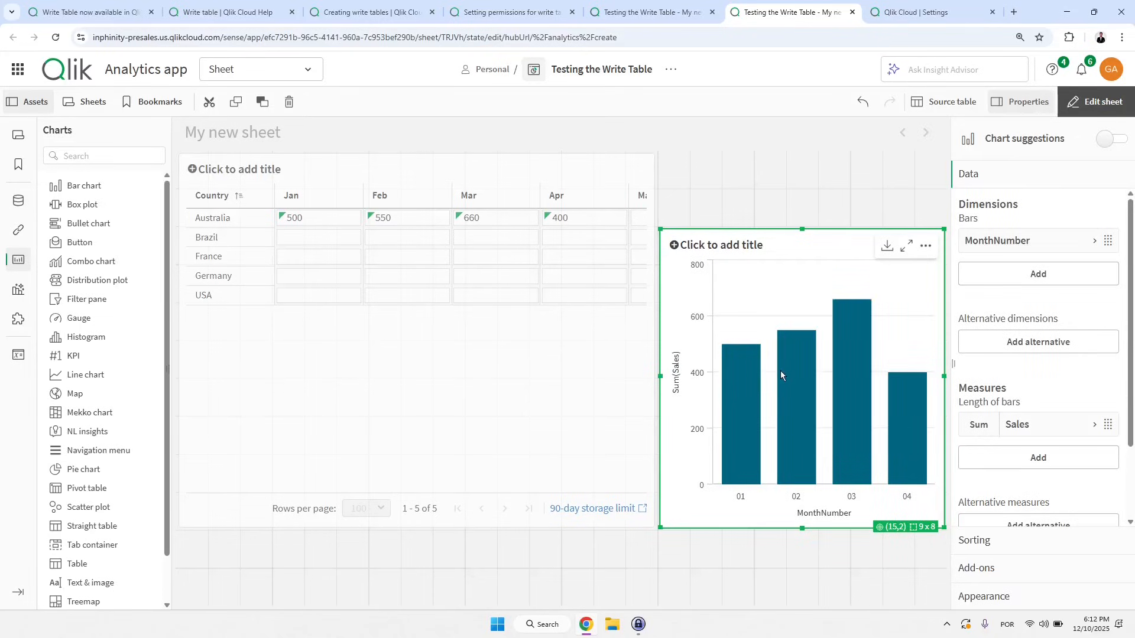
# Step: Add Country as the bar chart's second dimension and change the bars from grouped to stacked
pyautogui.click(1001, 277)
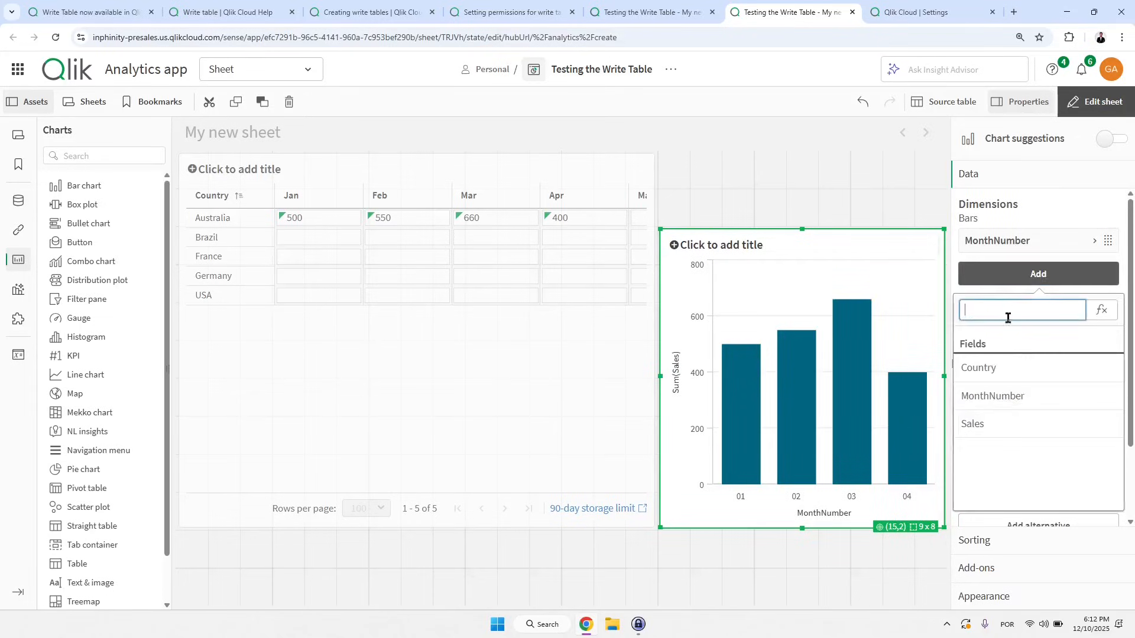
pyautogui.click(1007, 369)
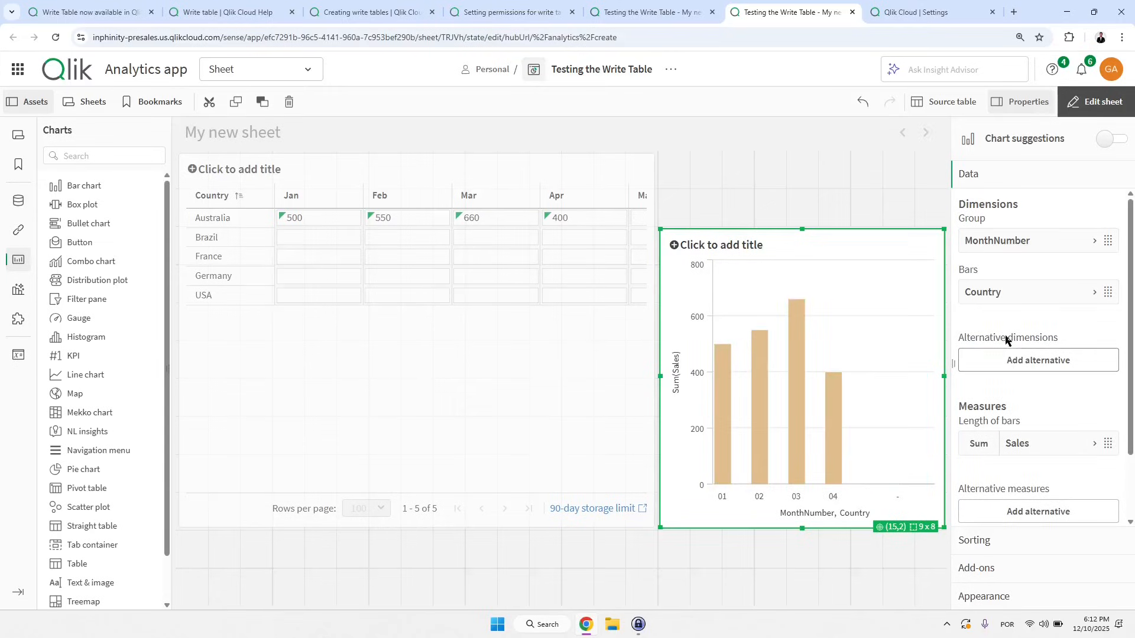
pyautogui.click(1030, 598)
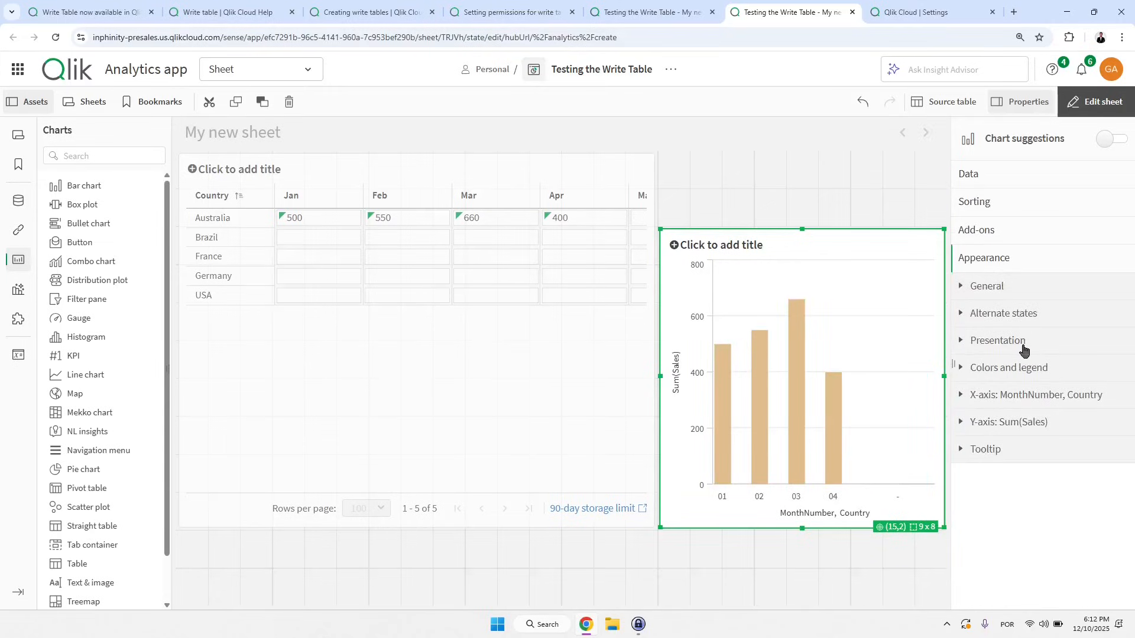
pyautogui.click(1023, 343)
pyautogui.click(1082, 428)
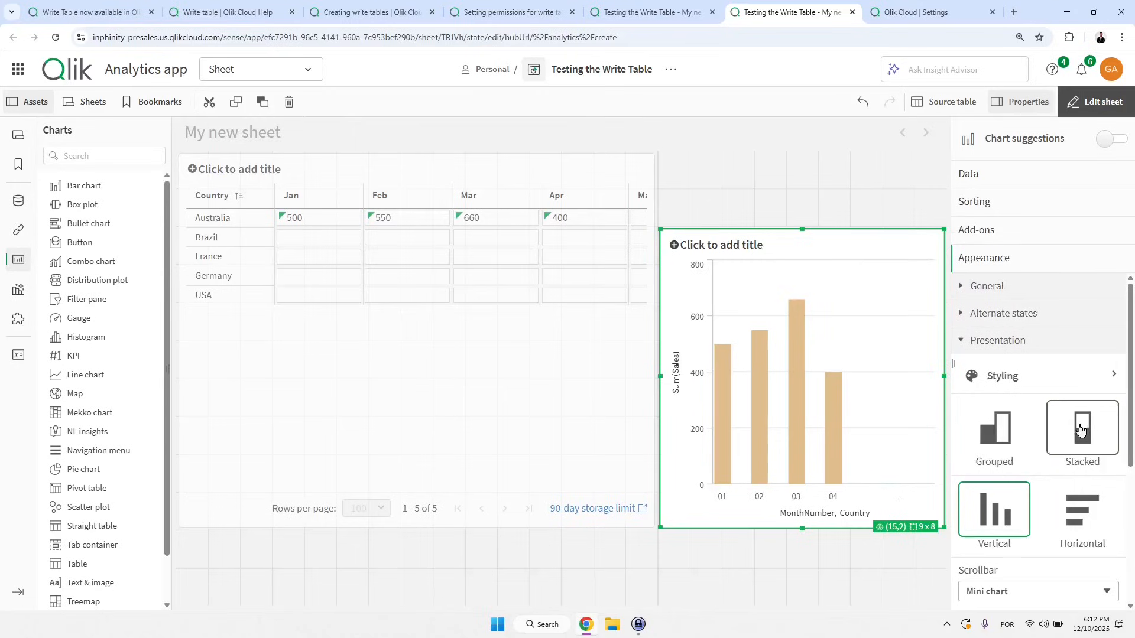
pyautogui.click(996, 343)
# Step: Exclude null values from the bar chart's MonthNumber dimension
pyautogui.click(1025, 170)
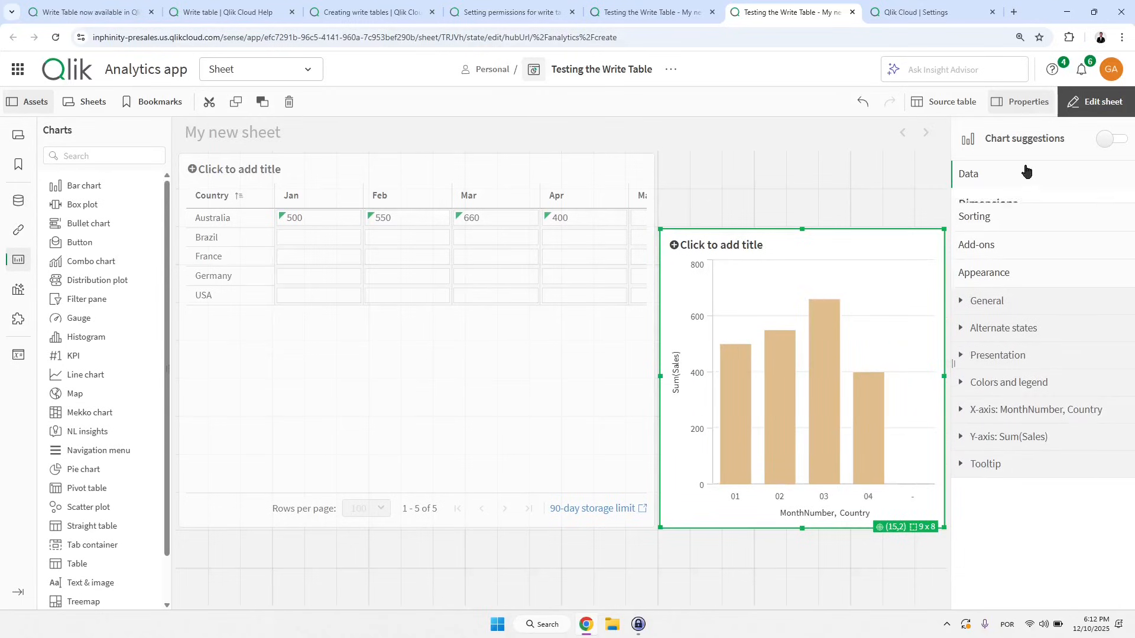
pyautogui.click(1013, 243)
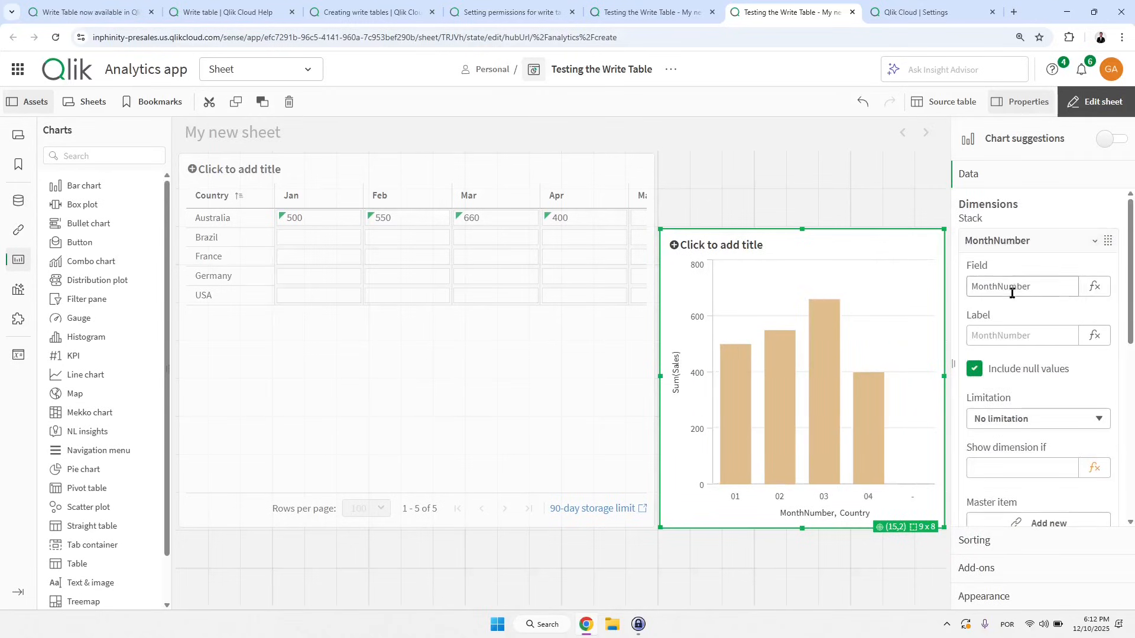
pyautogui.click(1000, 374)
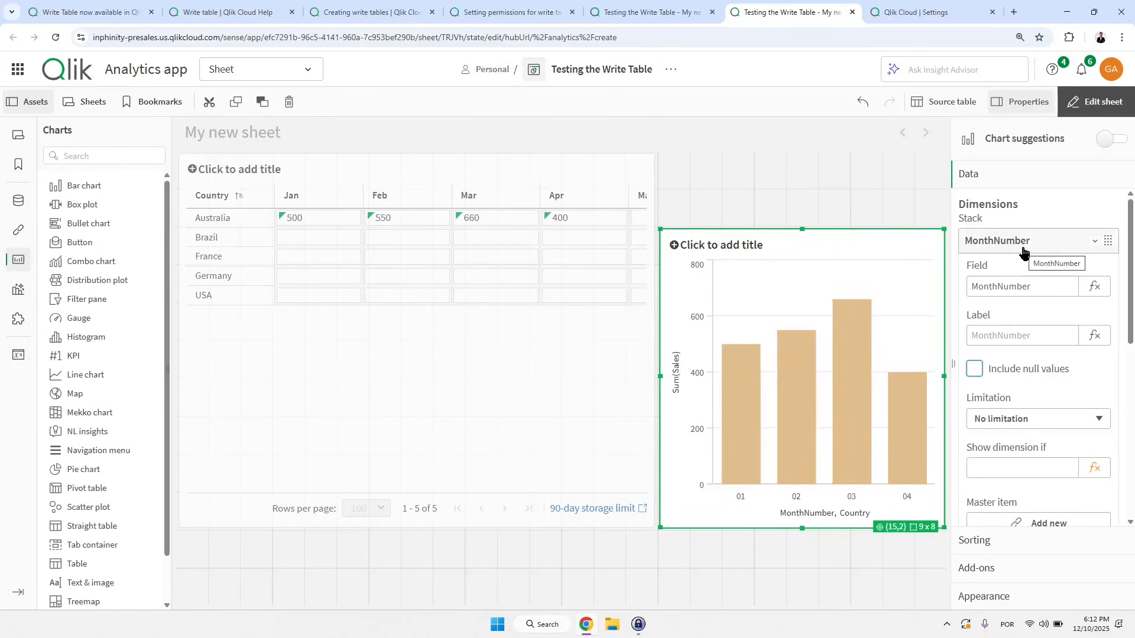
pyautogui.click(1023, 249)
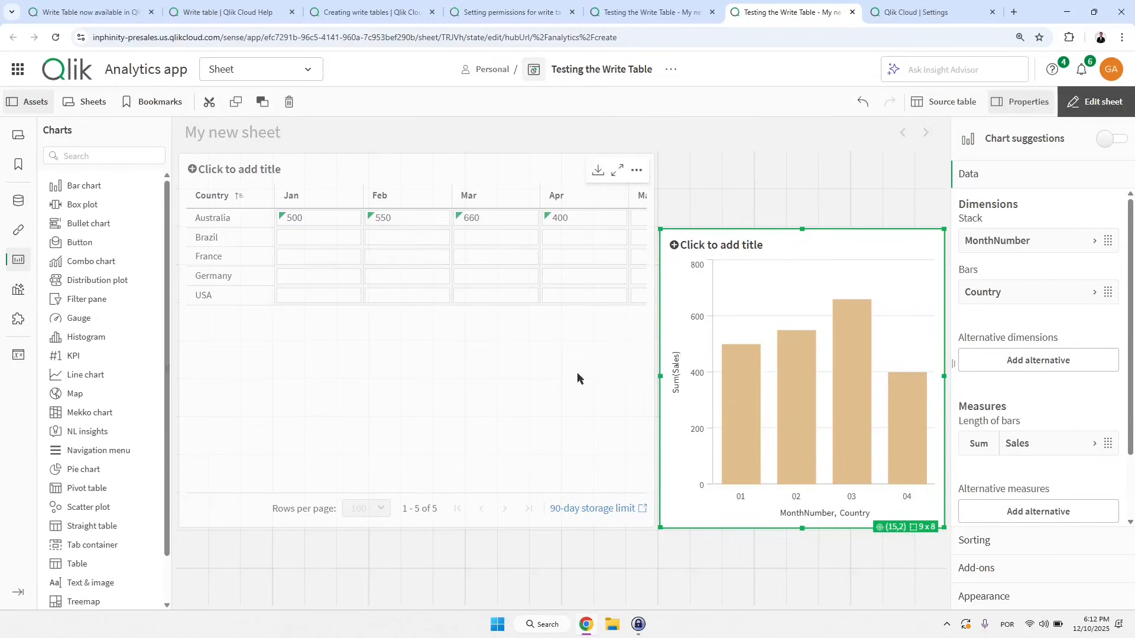
# Step: Place a button above the bar chart and give it a Reload data action
pyautogui.moveTo(72, 247); pyautogui.dragTo(789, 189)
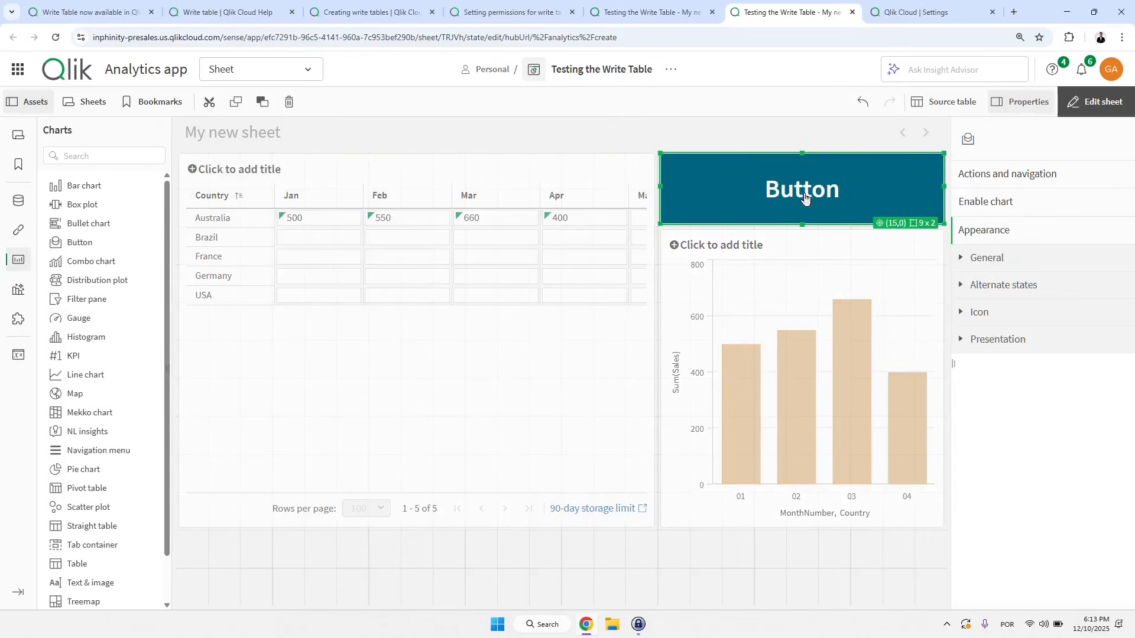
pyautogui.click(992, 180)
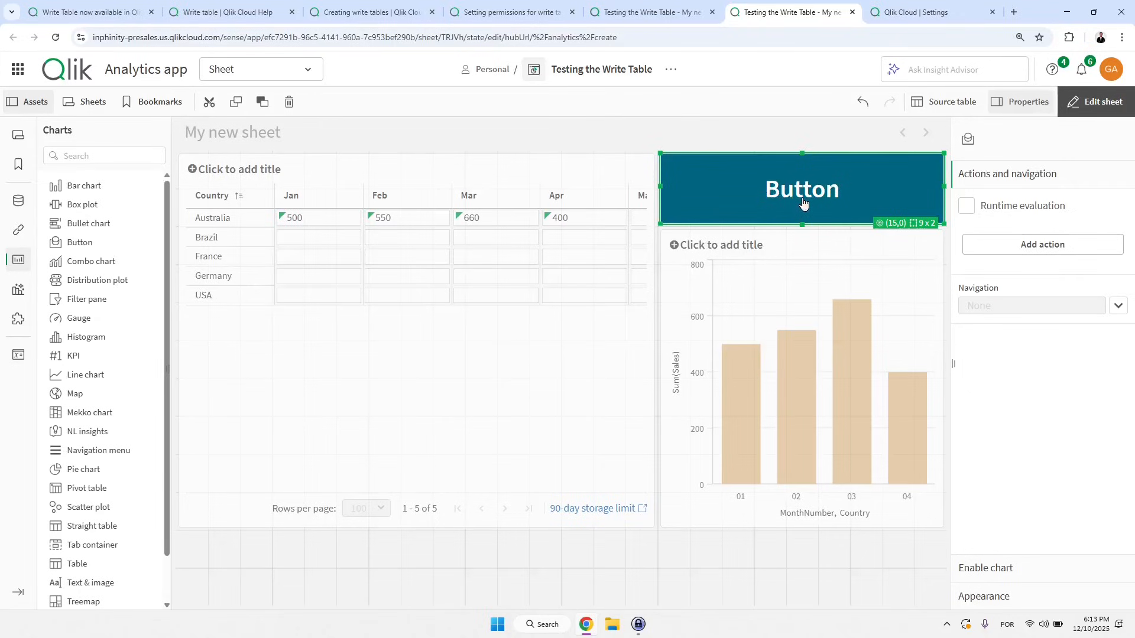
pyautogui.click(1090, 241)
pyautogui.click(1109, 335)
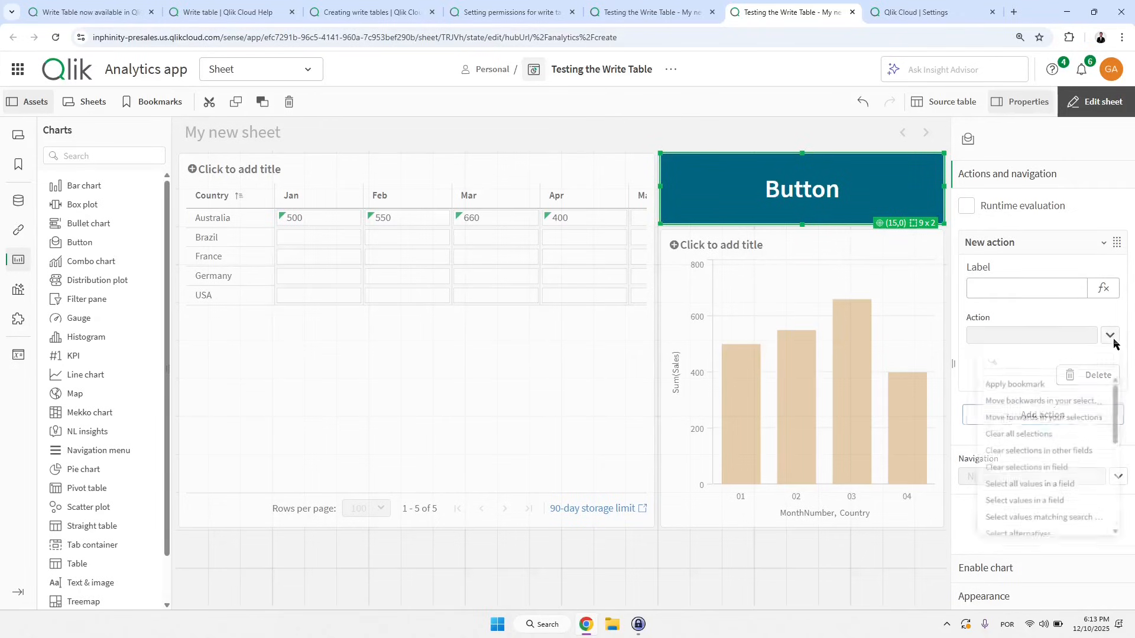
pyautogui.write('re')
pyautogui.click(1061, 389)
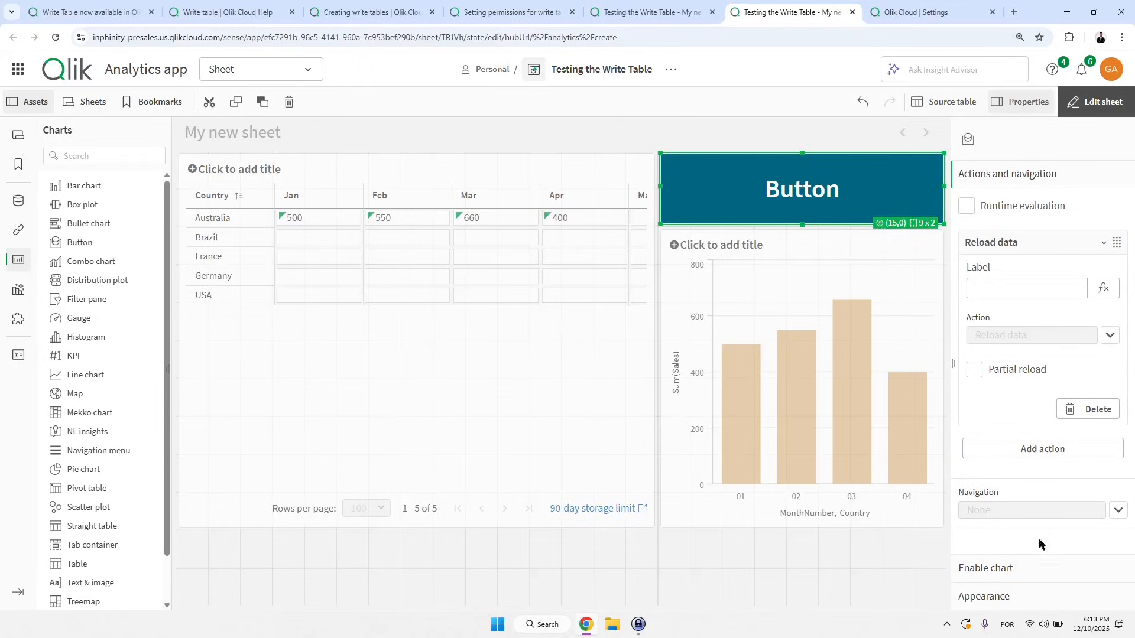
# Step: Set the button's label to Reload and finish editing the sheet
pyautogui.click(1032, 597)
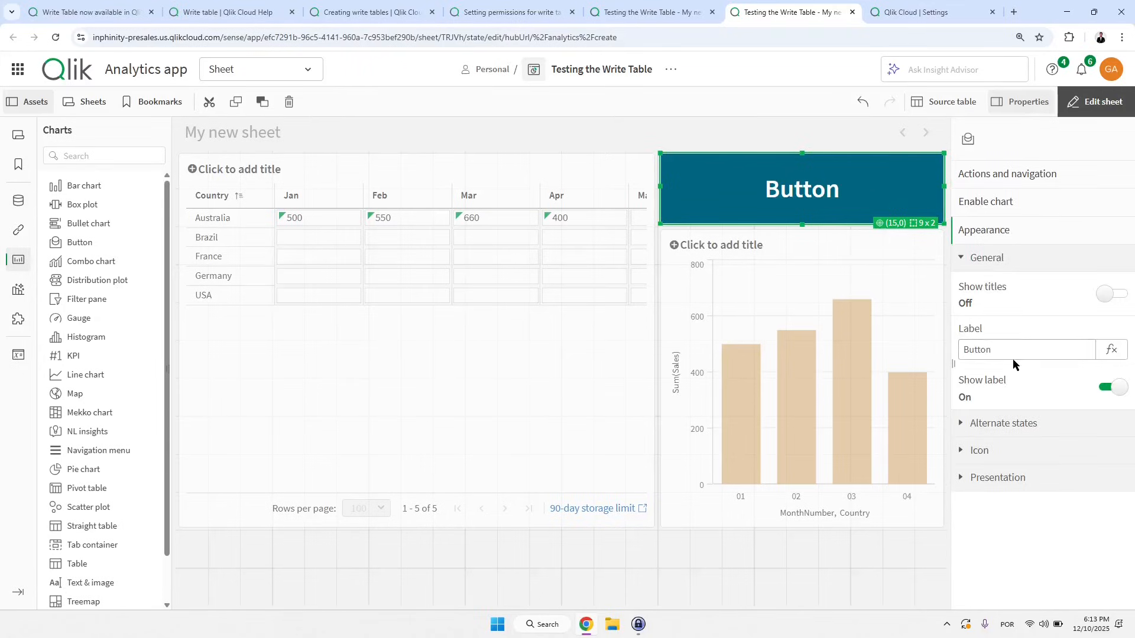
pyautogui.click(1013, 346)
pyautogui.write('Reload')
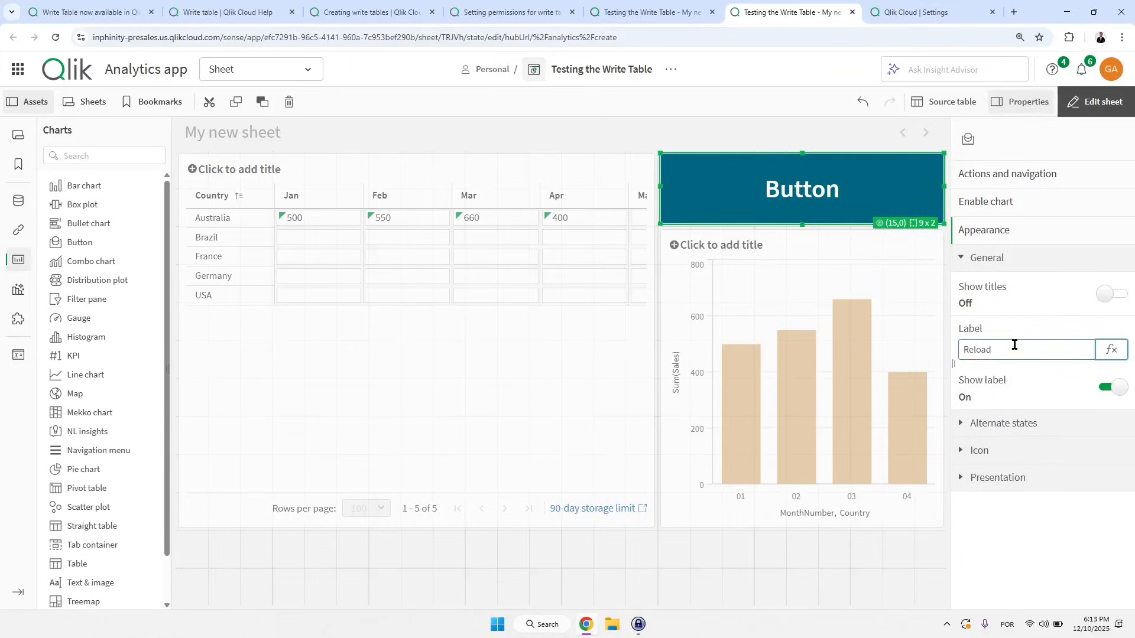
pyautogui.press('Tab')
pyautogui.click(1089, 105)
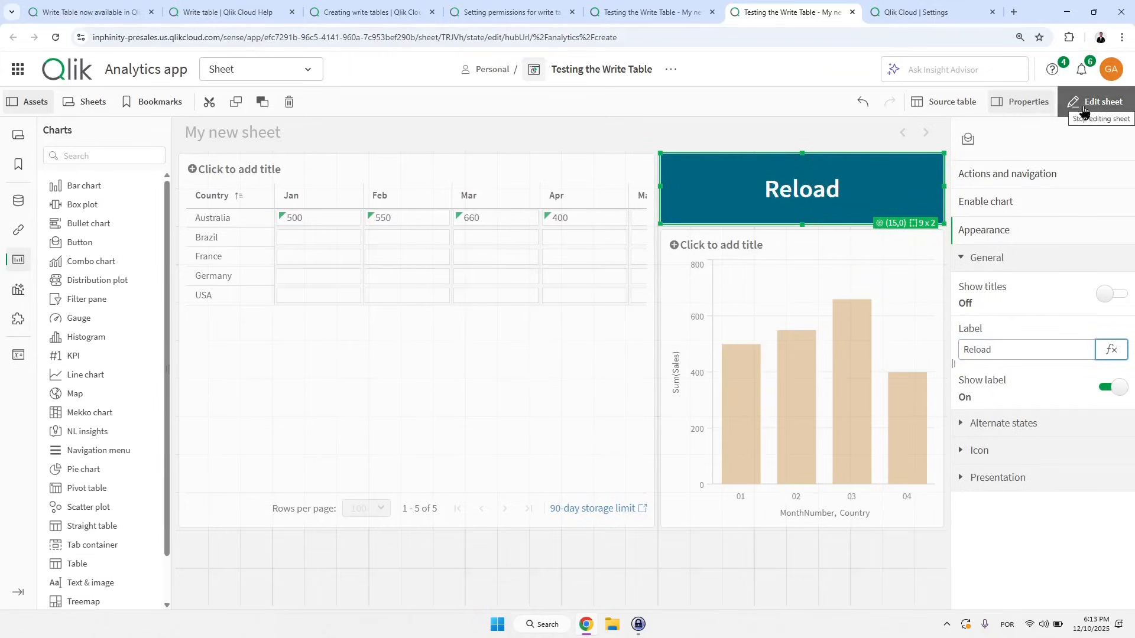
# Step: Enter Brazil's values in the write table as Jan 1500, Feb 1300 and Mar 500, save them and reload the data
pyautogui.click(141, 229)
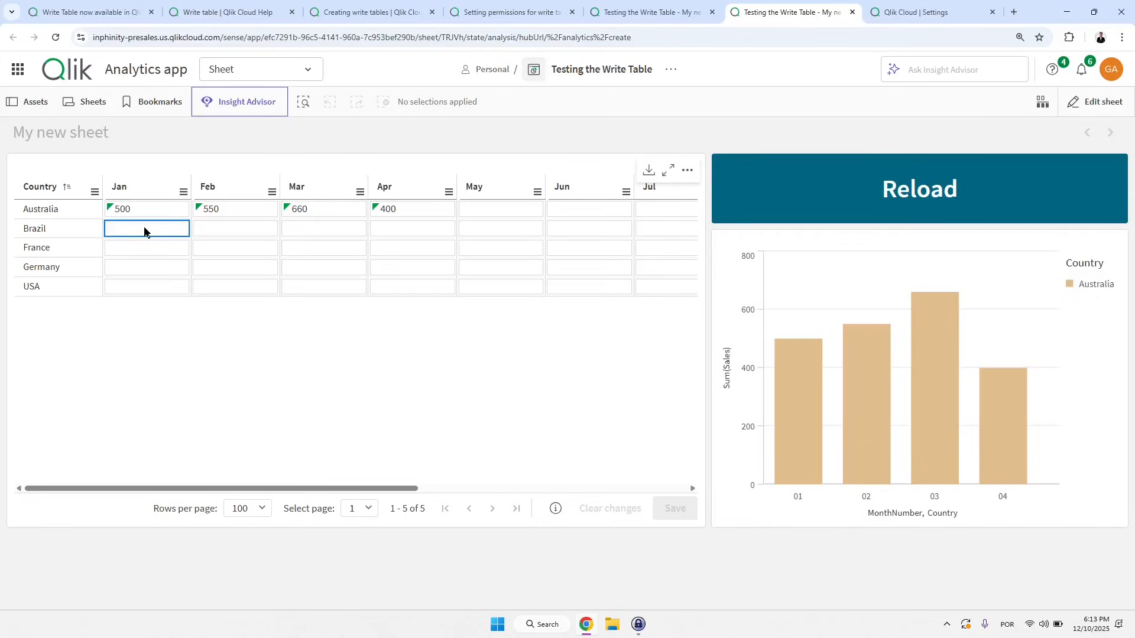
pyautogui.click(213, 230)
pyautogui.write('13')
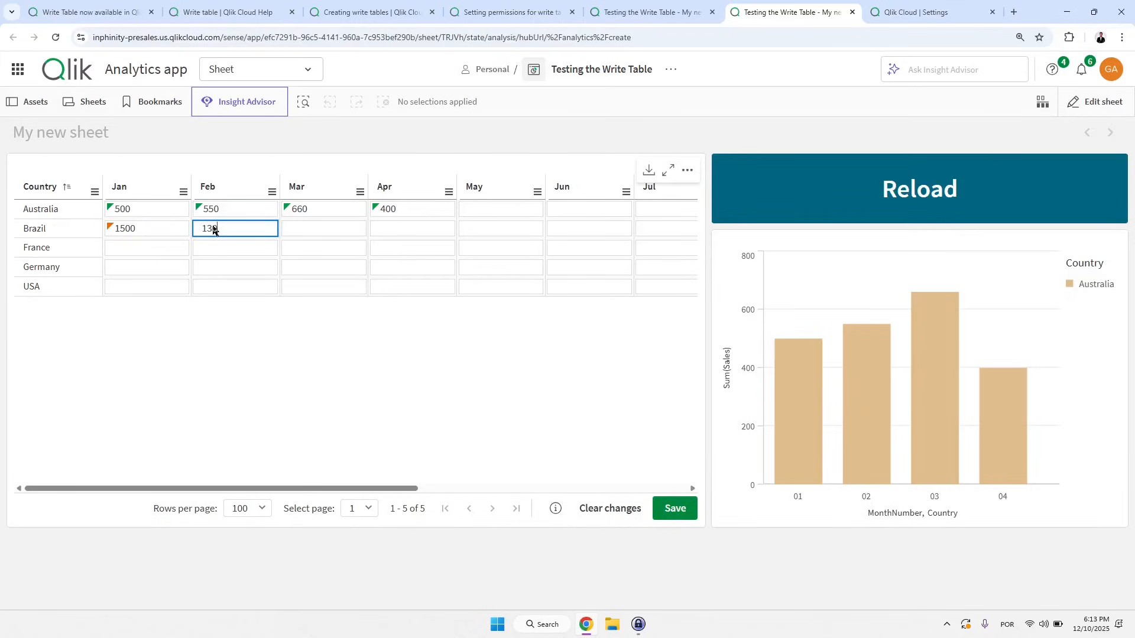
pyautogui.write('00')
pyautogui.click(312, 228)
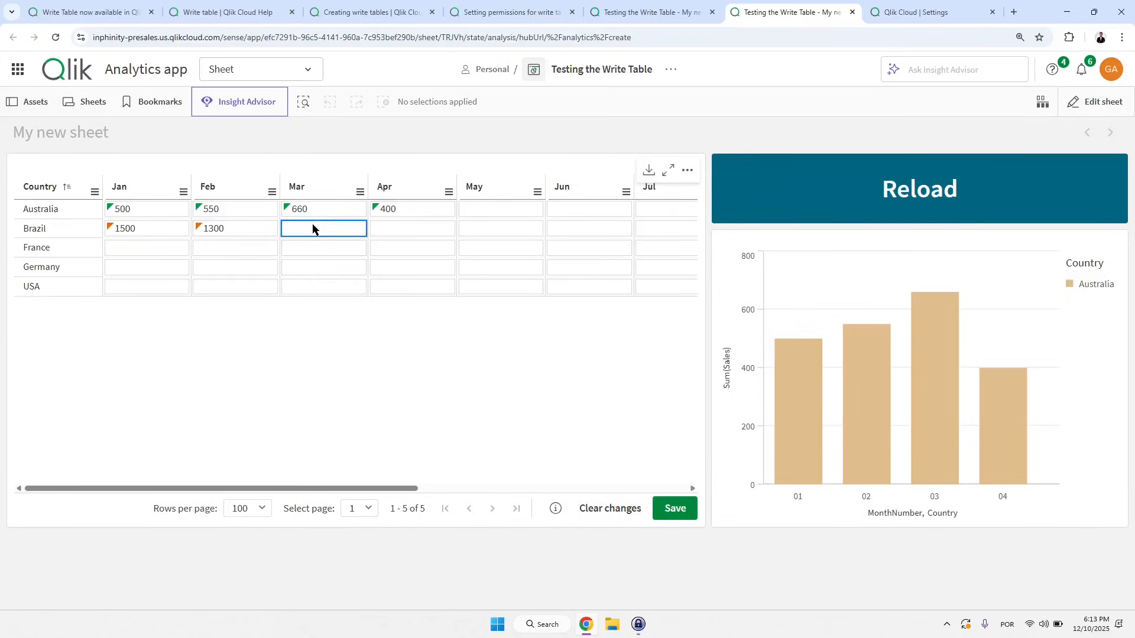
pyautogui.write('500')
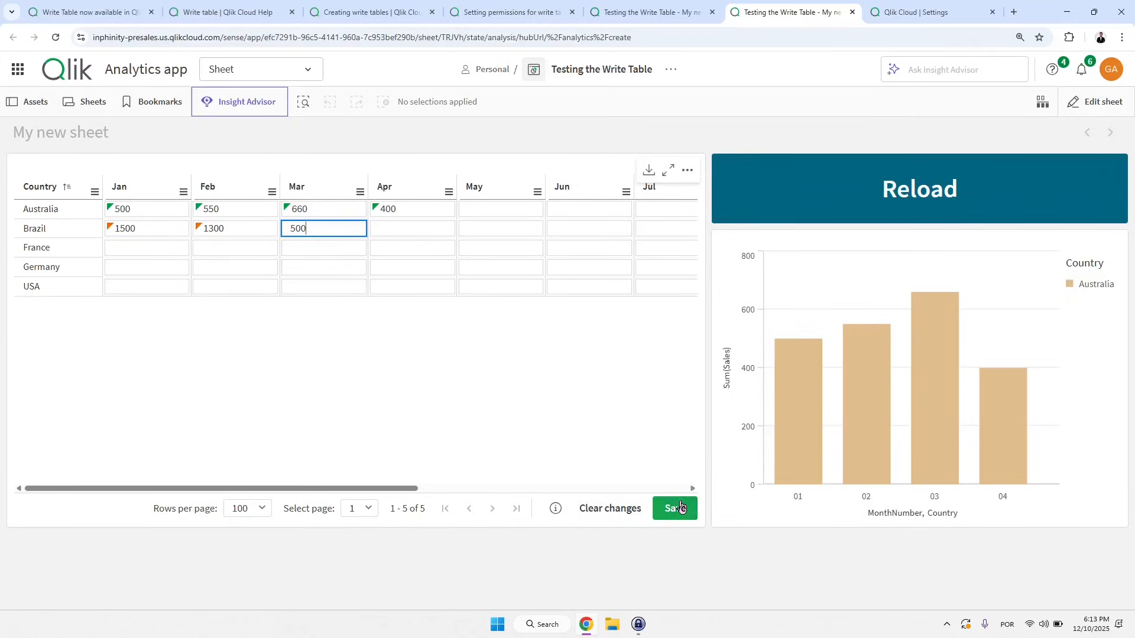
pyautogui.click(679, 507)
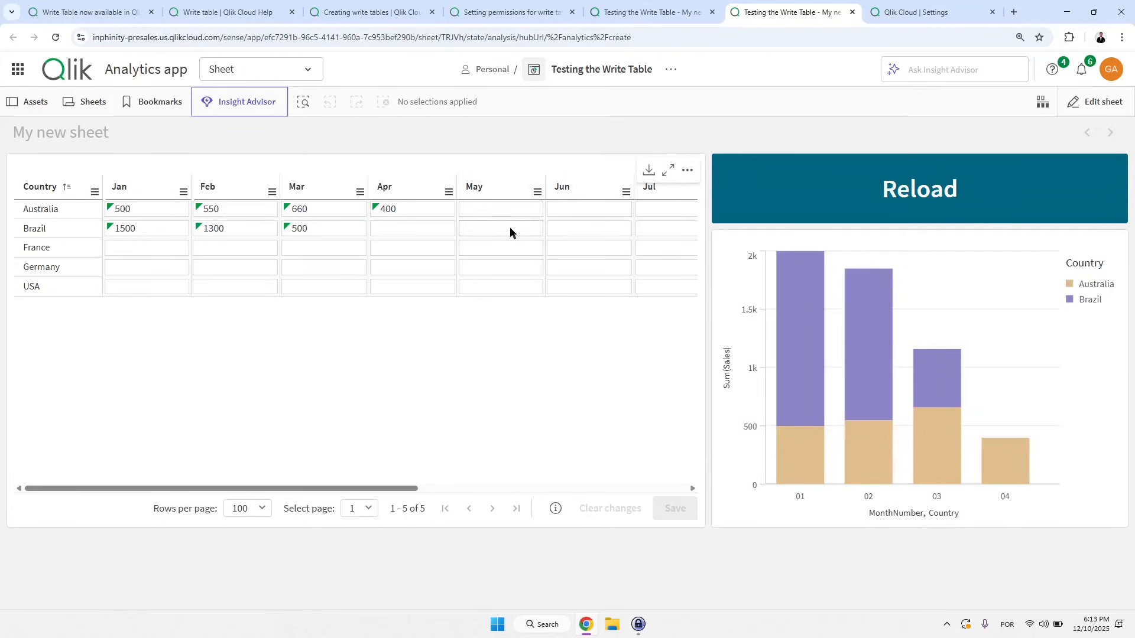
# Step: Open the data load editor and examine the script section that loads the write table's changes through the REST connection
pyautogui.moveTo(409, 489); pyautogui.dragTo(382, 491)
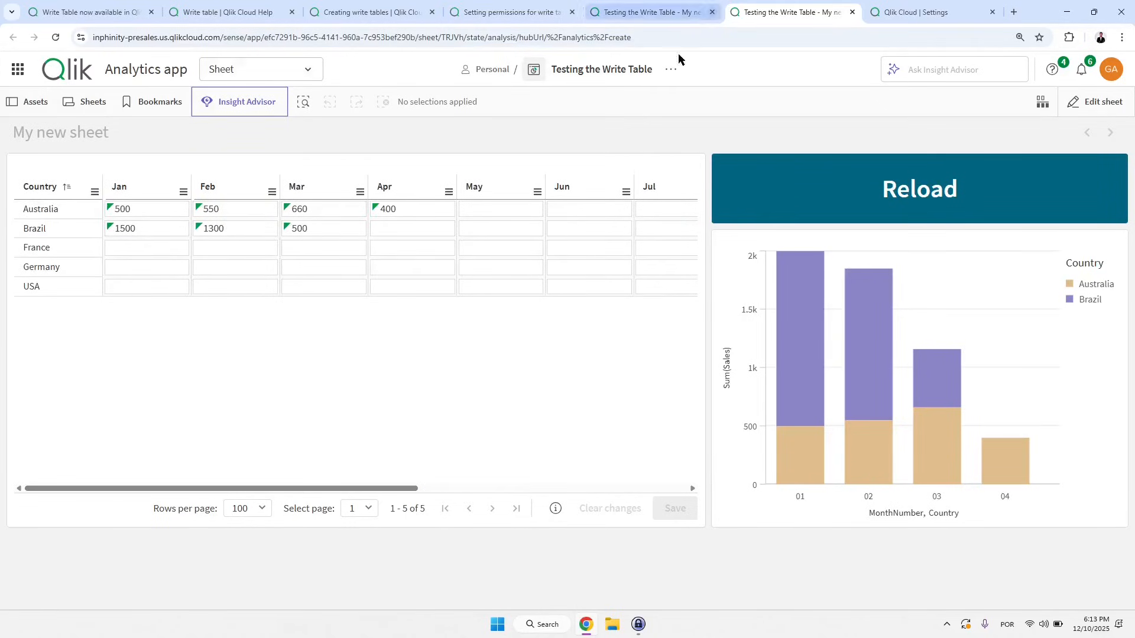
pyautogui.click(266, 76)
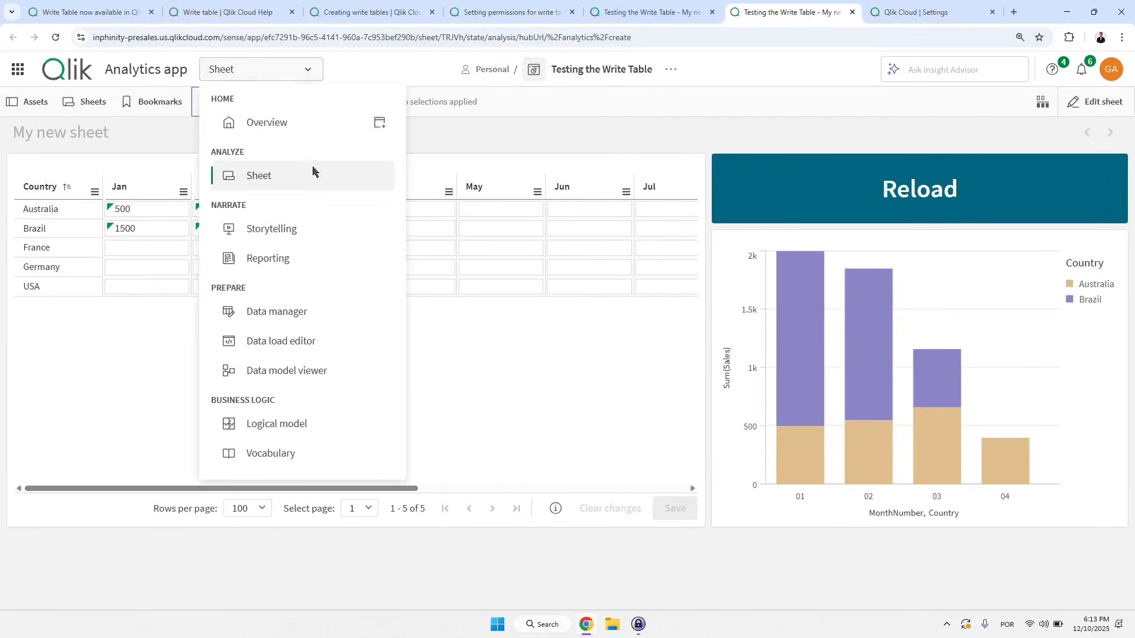
pyautogui.click(297, 349)
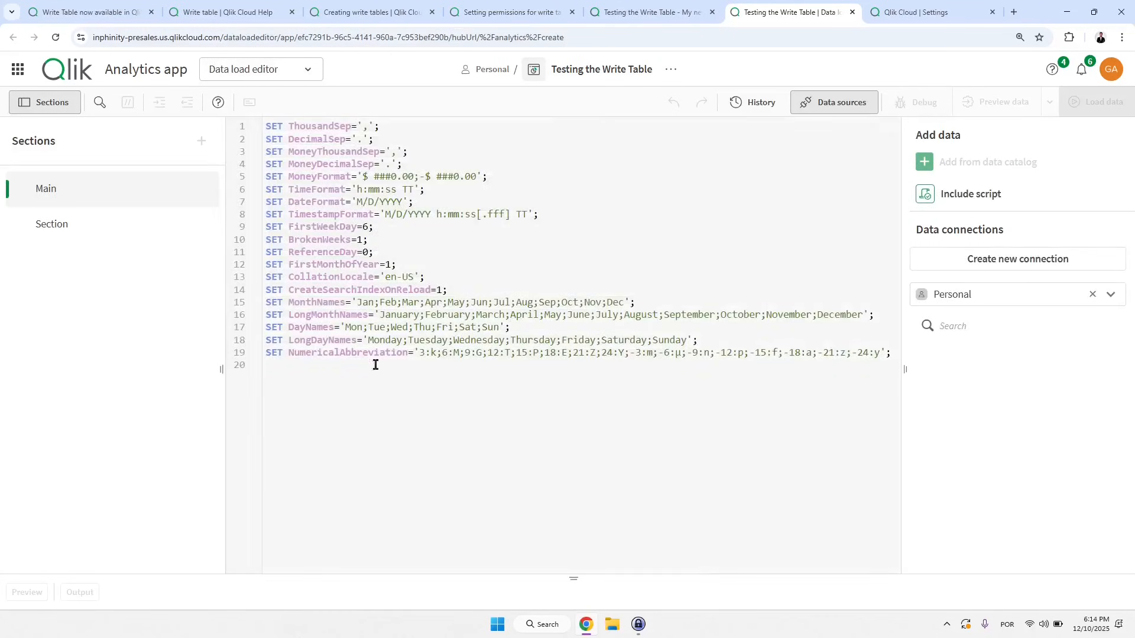
pyautogui.click(102, 231)
pyautogui.moveTo(356, 321); pyautogui.dragTo(406, 426)
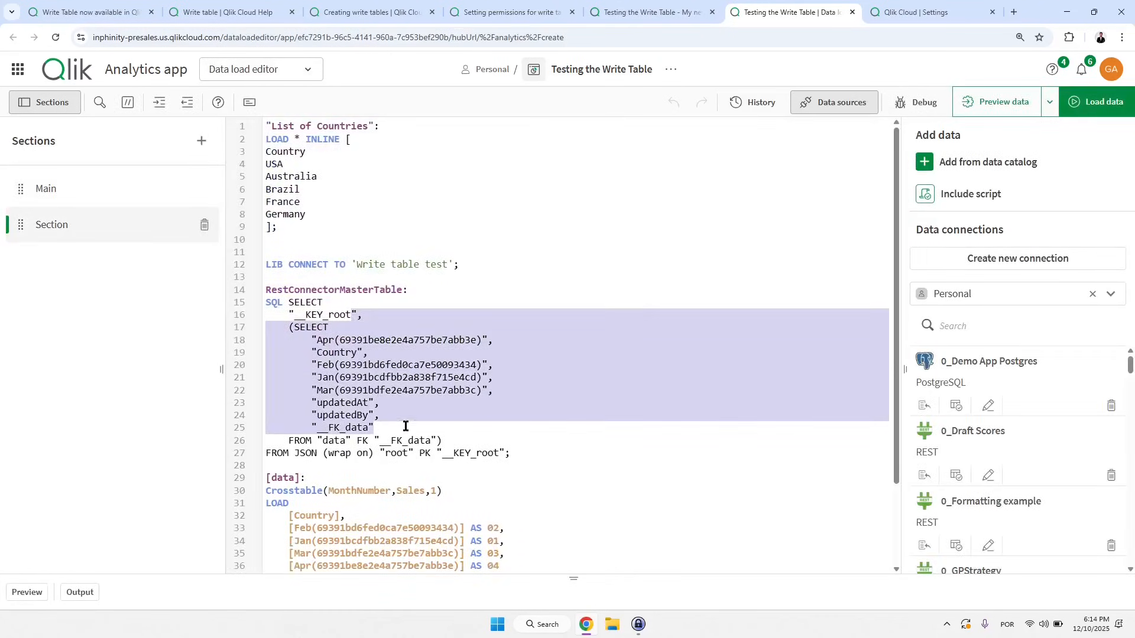
pyautogui.click(416, 425)
pyautogui.scroll(-3, 435, 399)
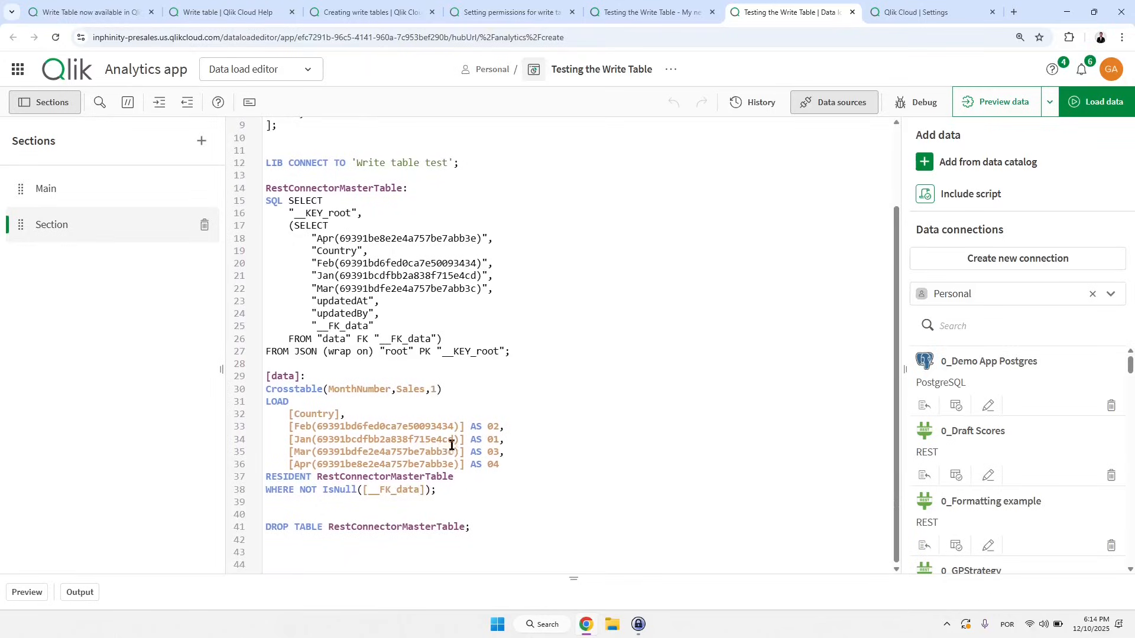
# Step: Back on the sheet, enter France Jan 500, Germany Feb 600 and Germany Apr 800 in the write table and save them
pyautogui.click(278, 78)
pyautogui.click(267, 176)
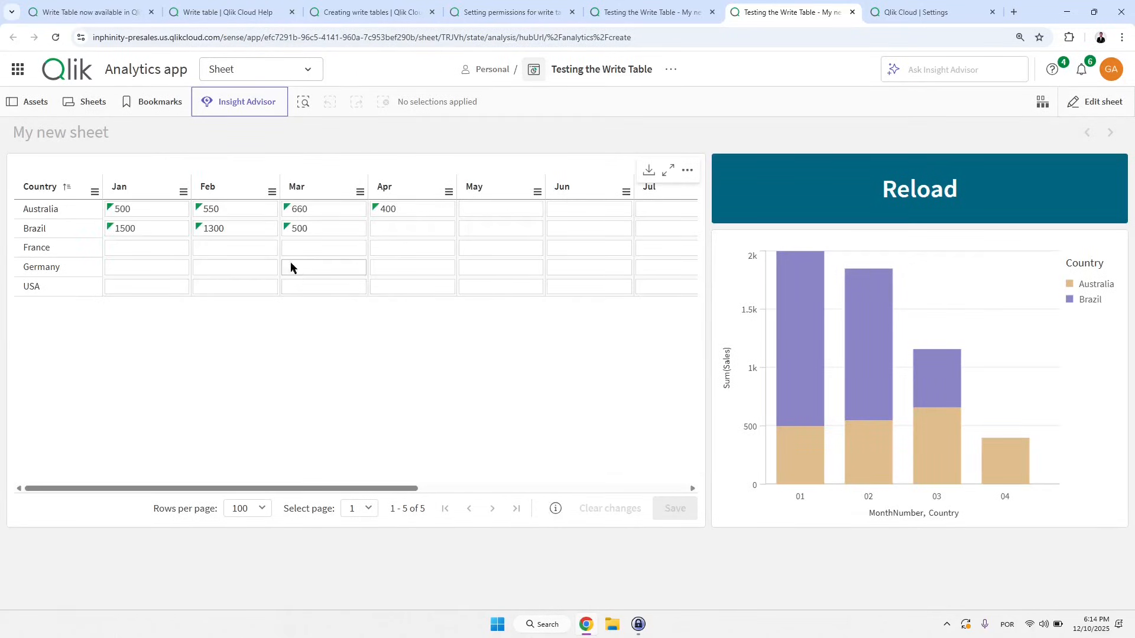
pyautogui.click(166, 252)
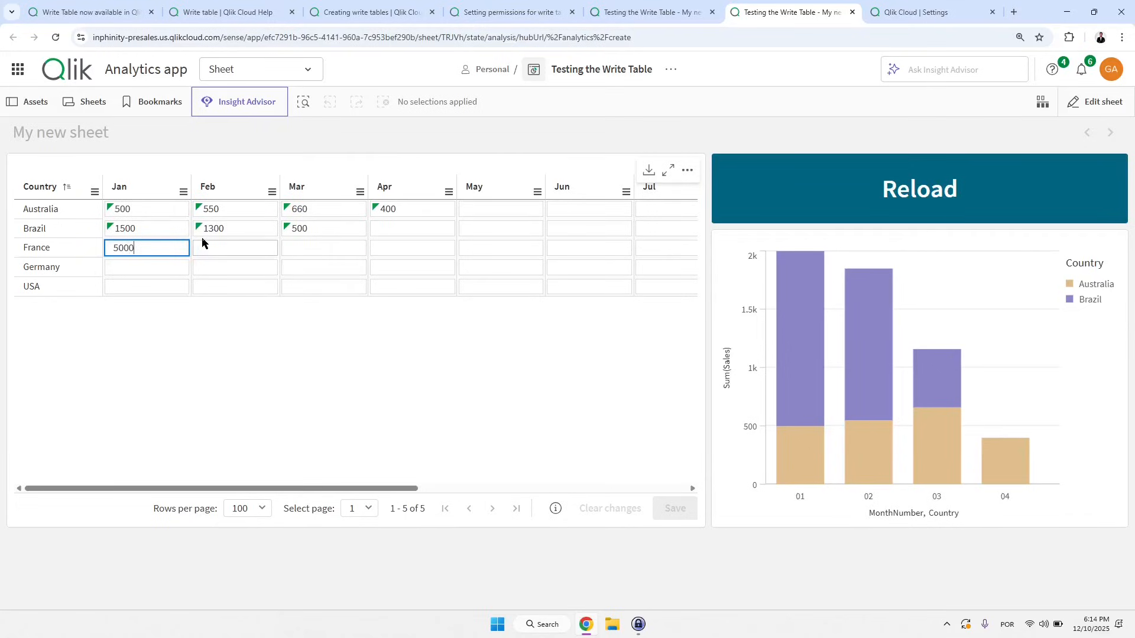
pyautogui.click(233, 267)
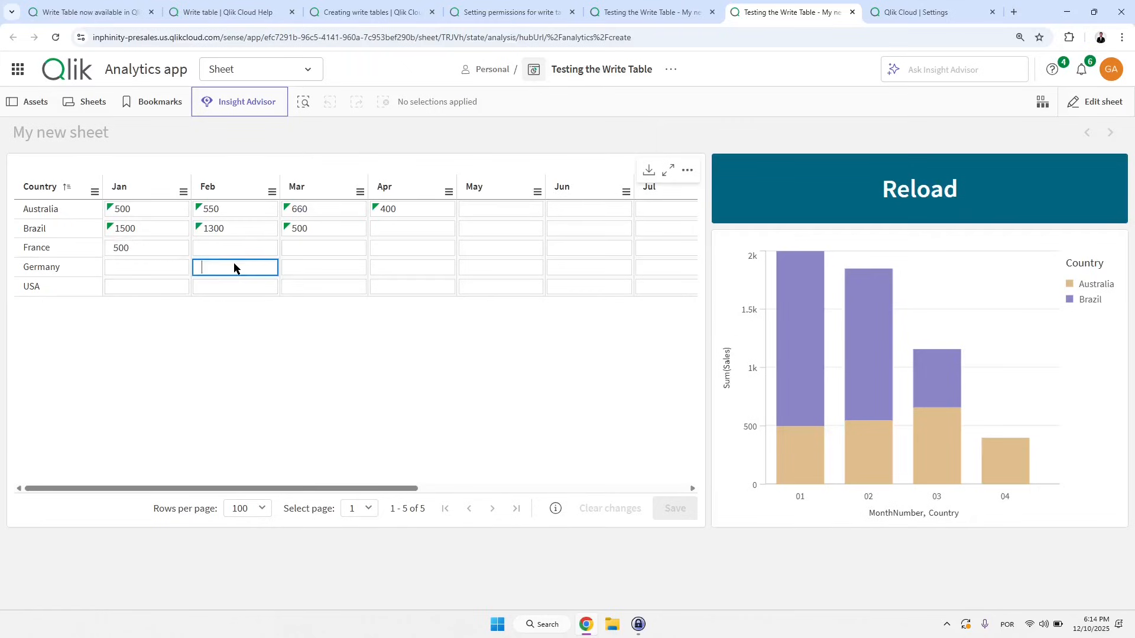
pyautogui.write('600')
pyautogui.click(423, 269)
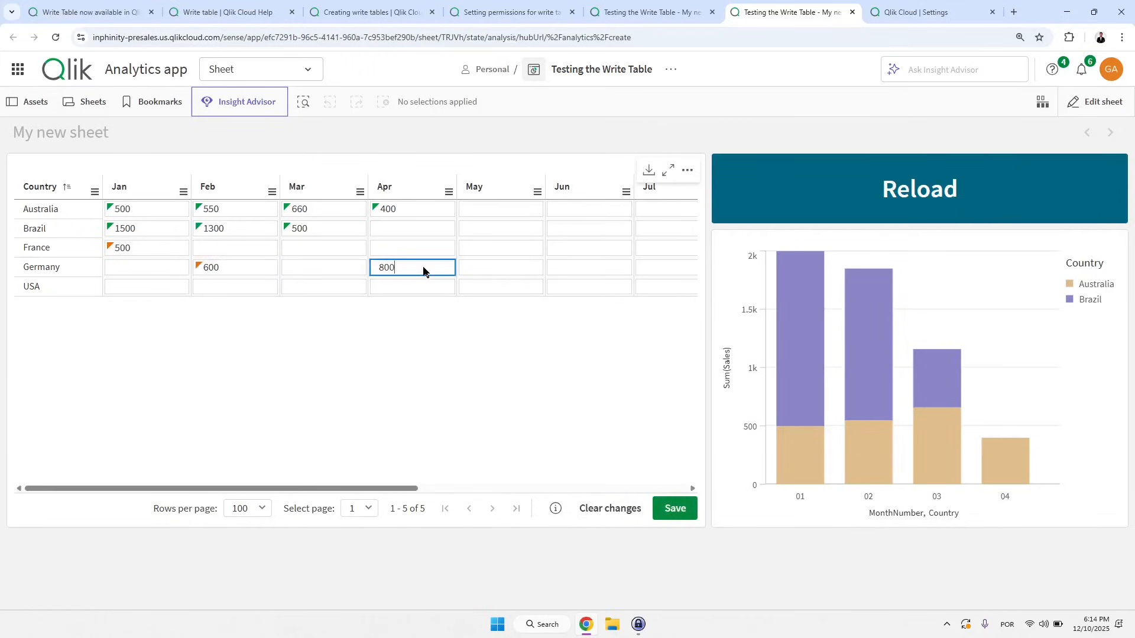
pyautogui.click(672, 518)
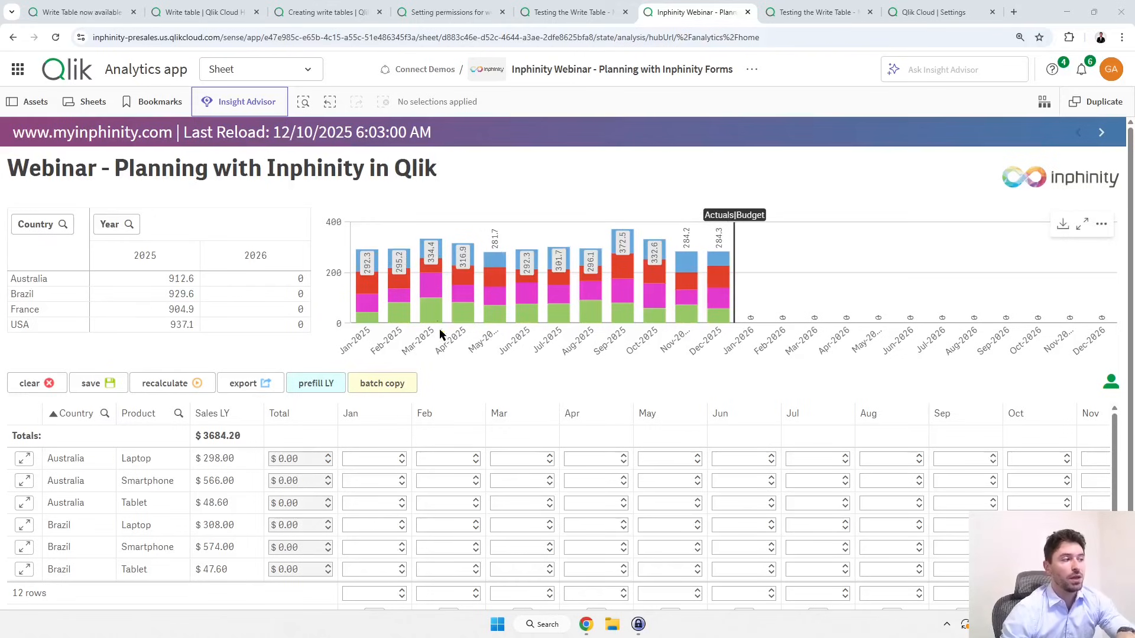
# Step: In the Inphinity Webinar planning app, batch copy last year's sales into the monthly planning fields, then recalculate and save the plan
pyautogui.scroll(-1, 532, 374)
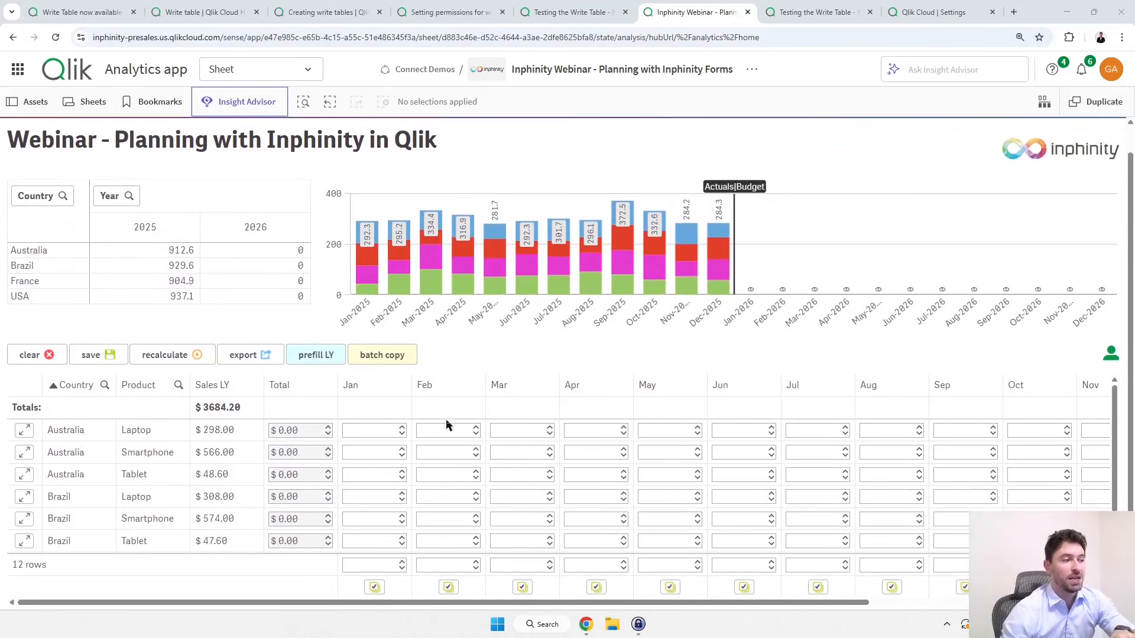
pyautogui.click(372, 360)
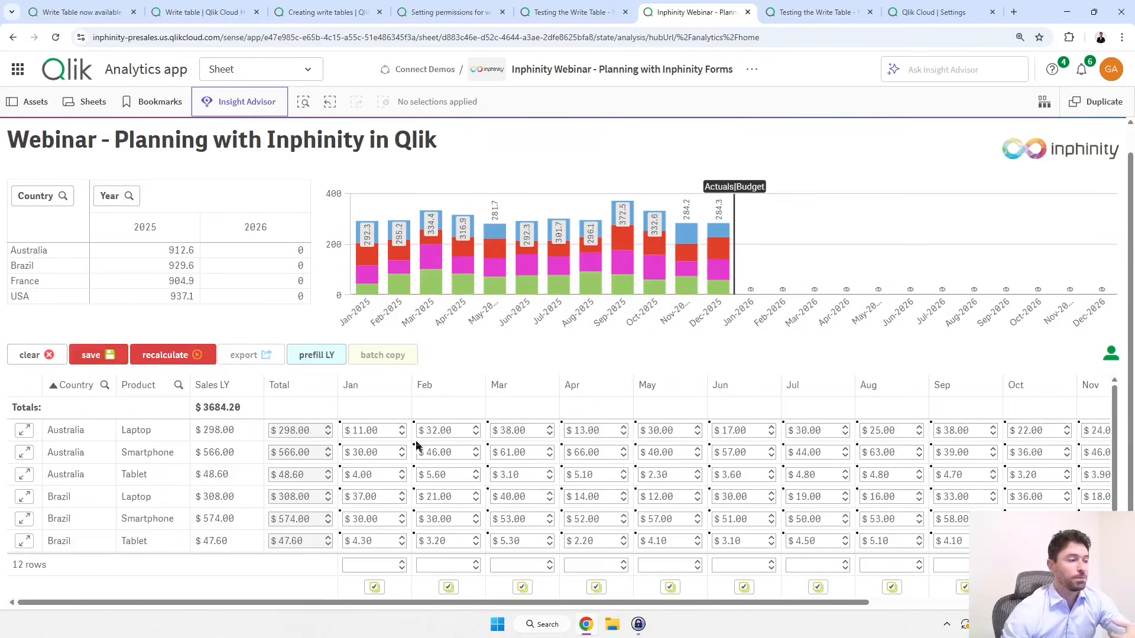
pyautogui.click(202, 365)
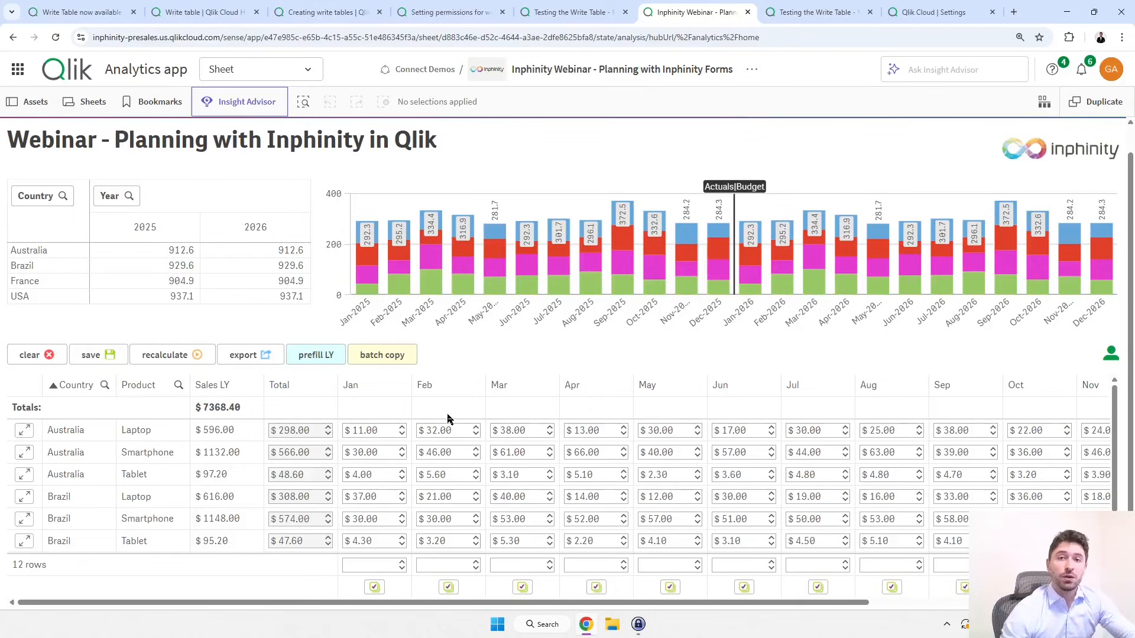
# Step: Show the last-year prefill rate, apply 20% to all planning rows and recalculate the totals
pyautogui.click(317, 361)
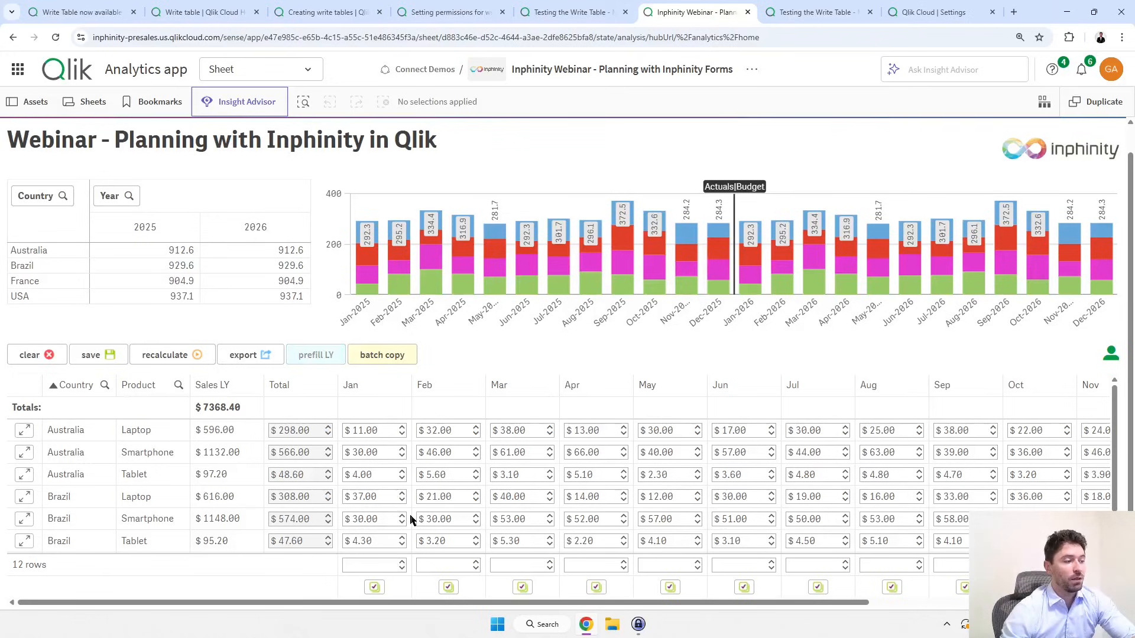
pyautogui.click(382, 563)
pyautogui.write('20')
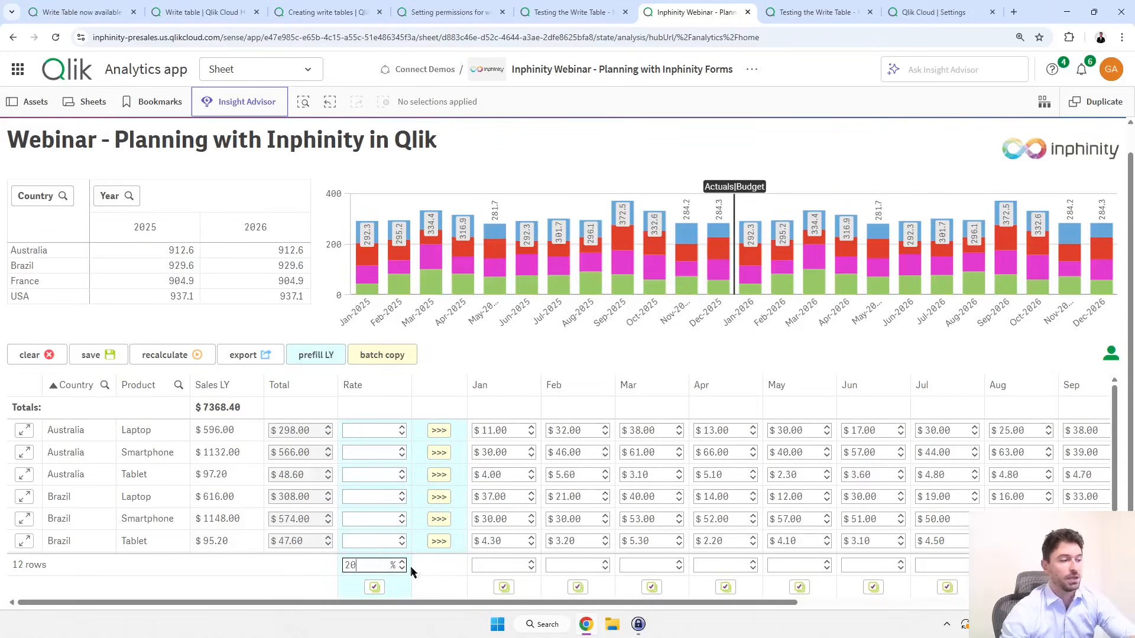
pyautogui.click(374, 587)
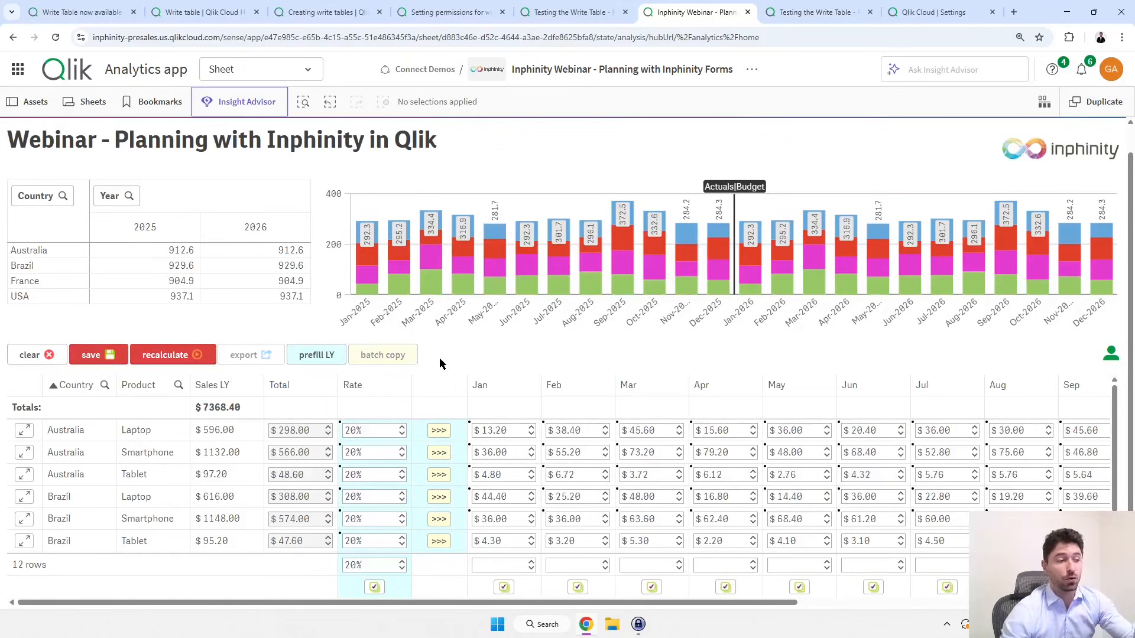
pyautogui.click(207, 361)
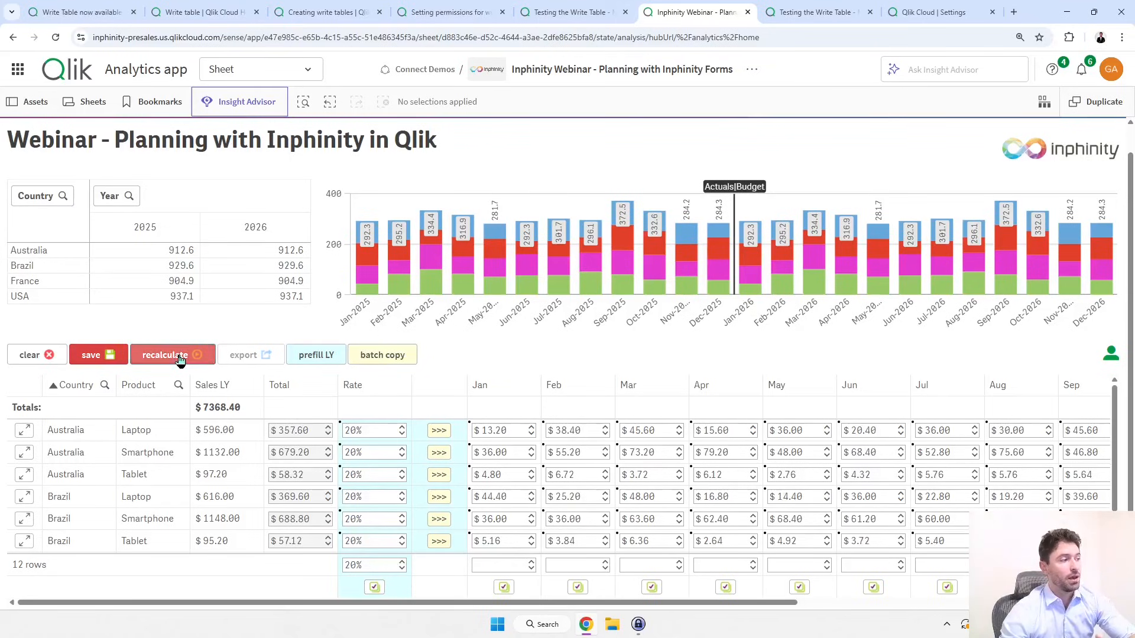